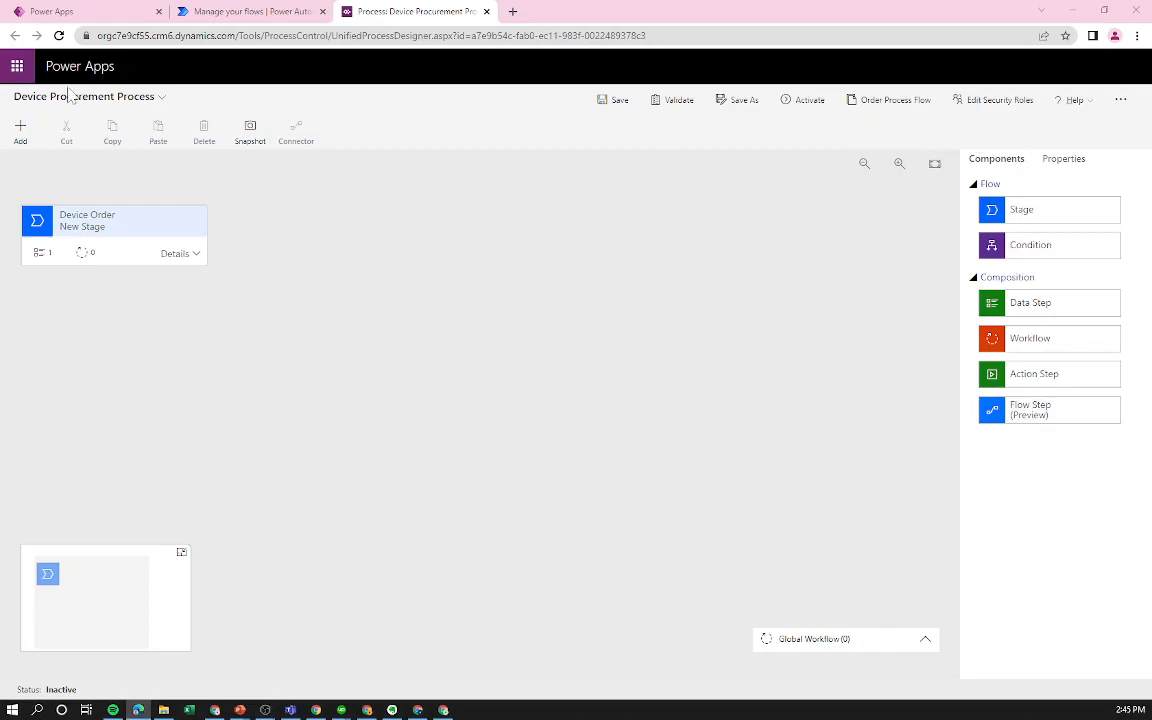
Name the first stage's existing data step Request Date, link it to the Request Date field and apply the change.
click(168, 231)
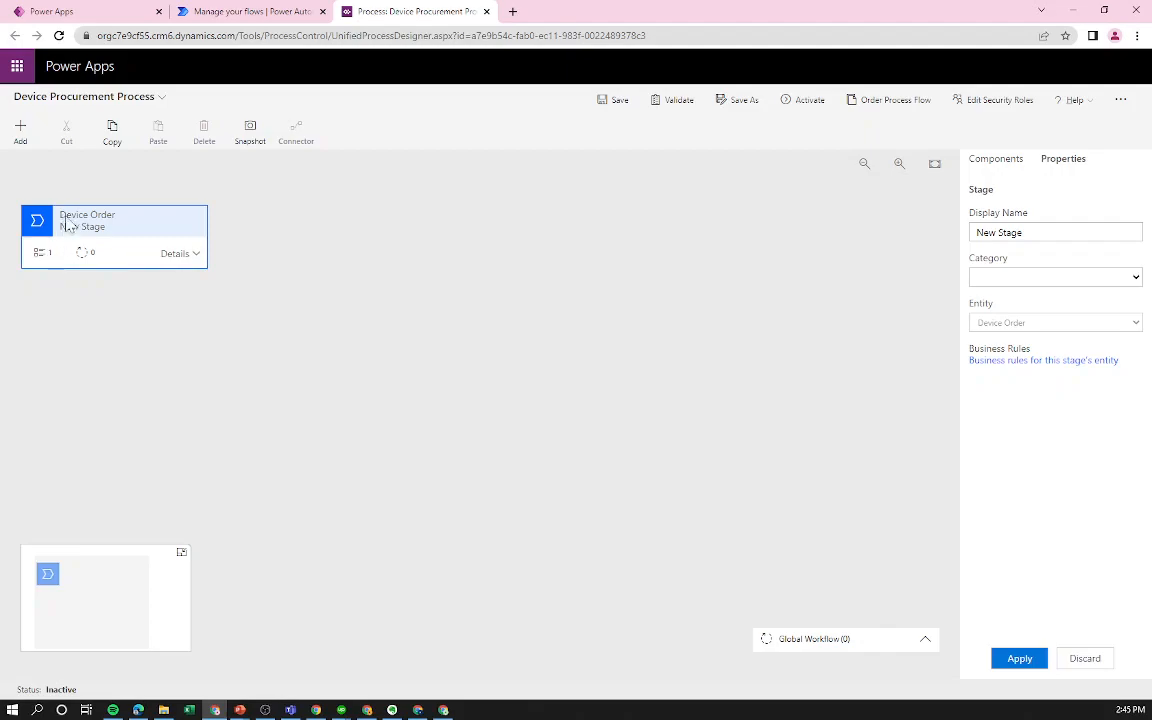
click(181, 260)
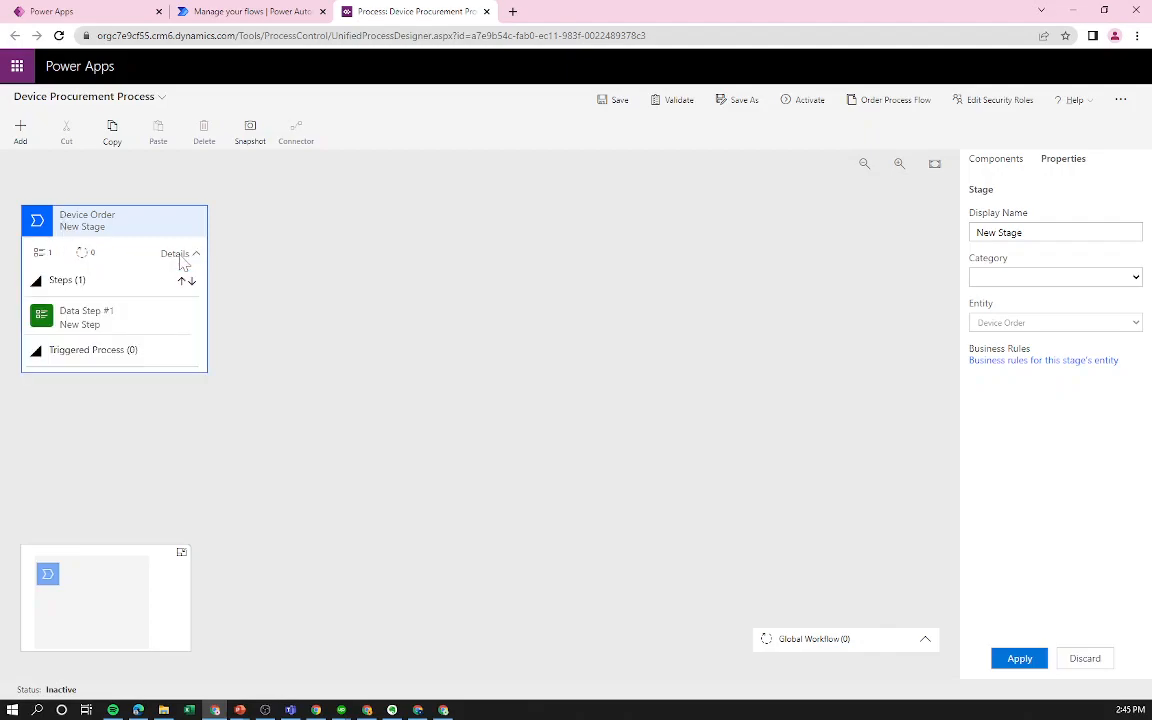
click(125, 320)
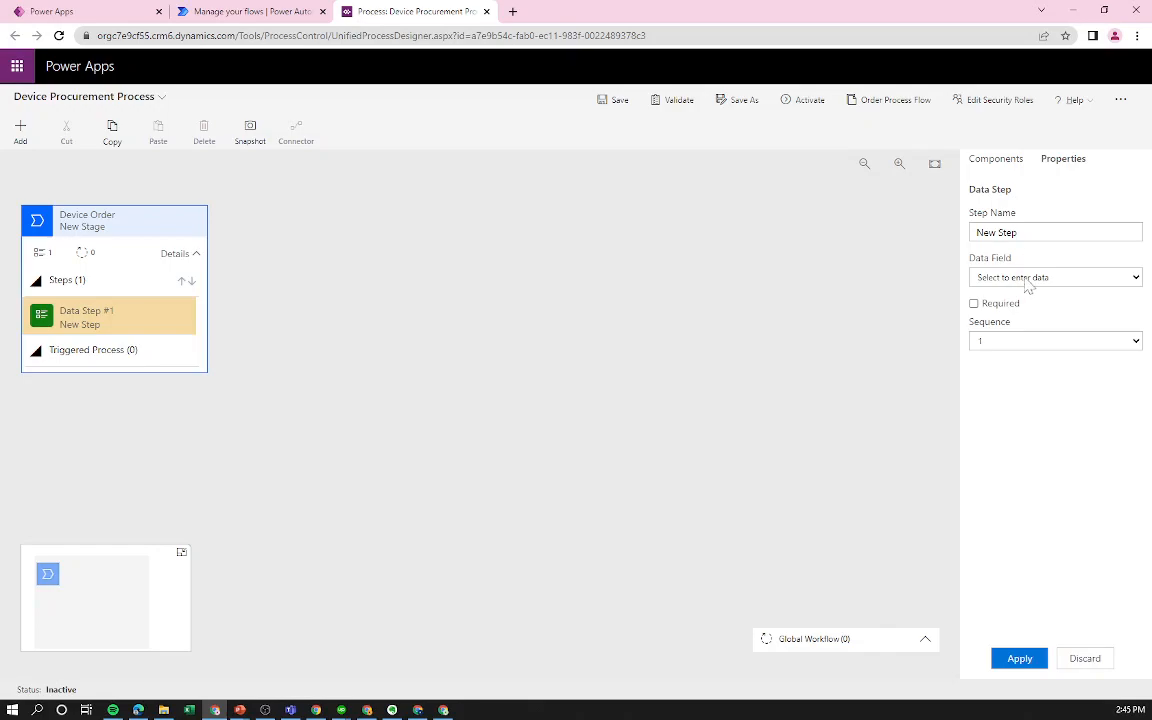
drag(1035, 232, 938, 229)
text(Request)
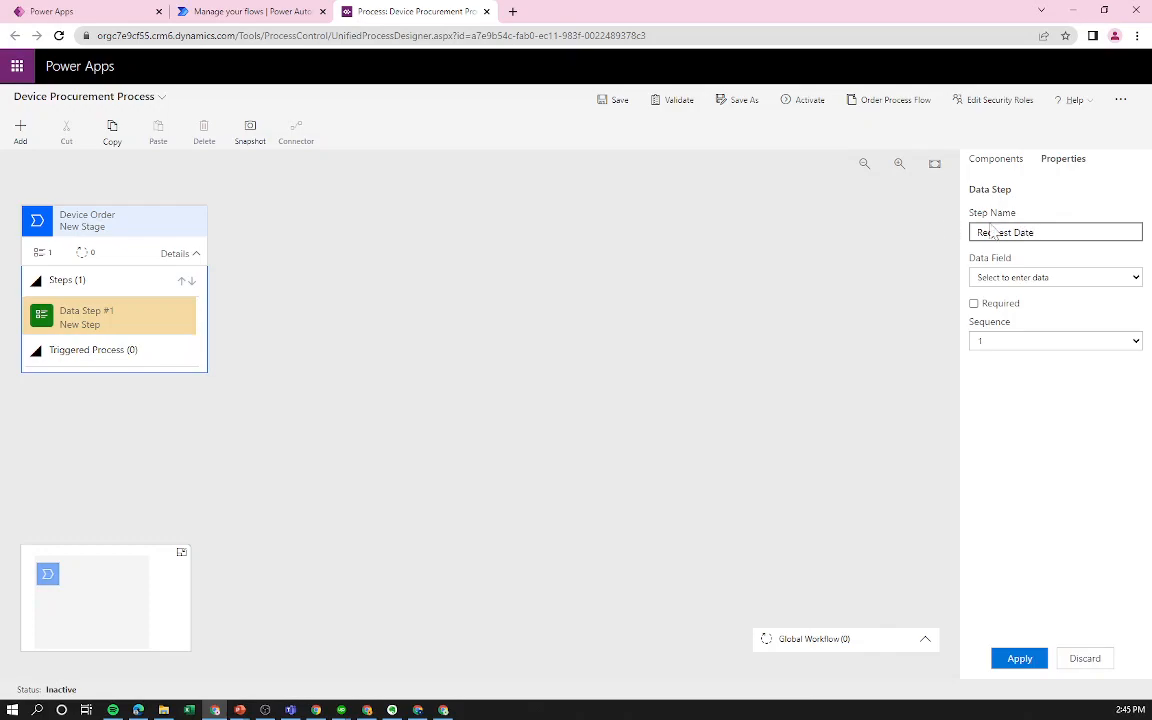
click(990, 279)
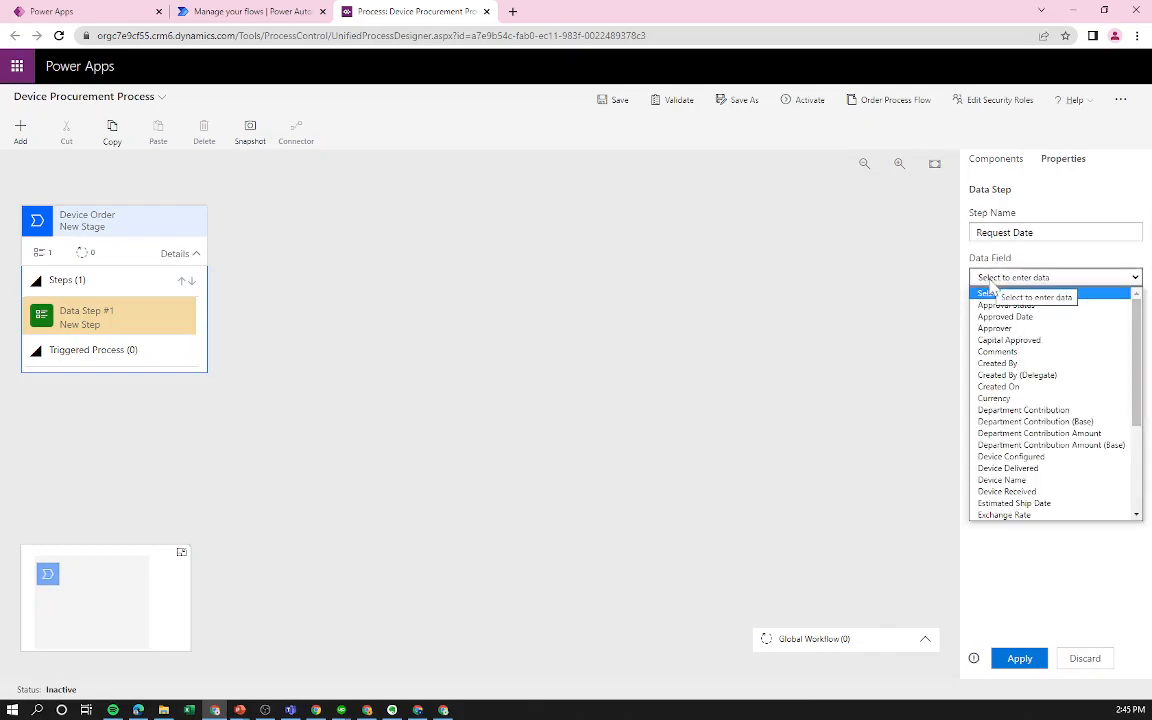
scroll(1050, 488, down, 3)
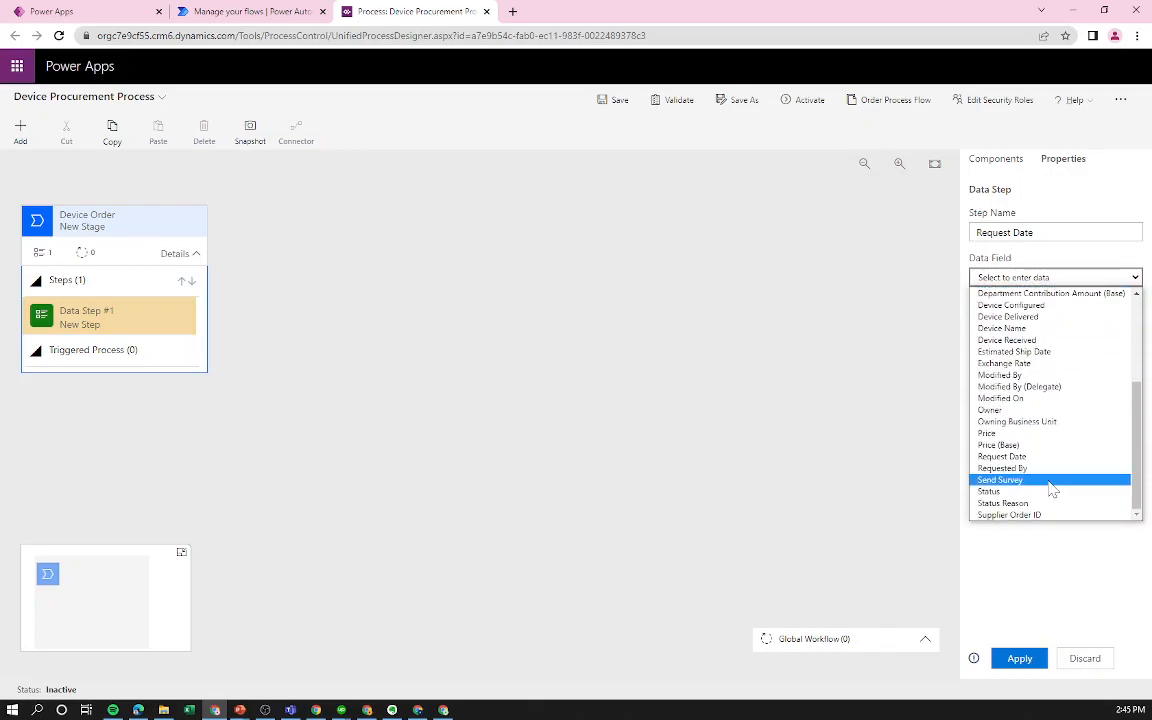
click(1030, 456)
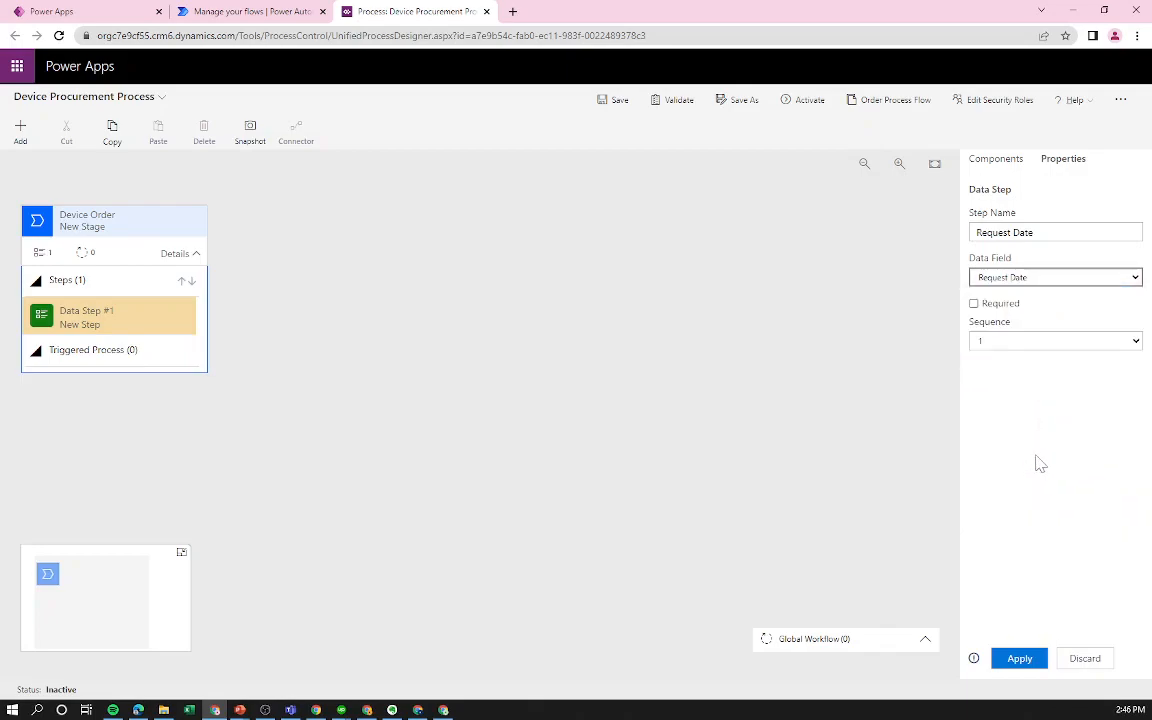
click(1020, 657)
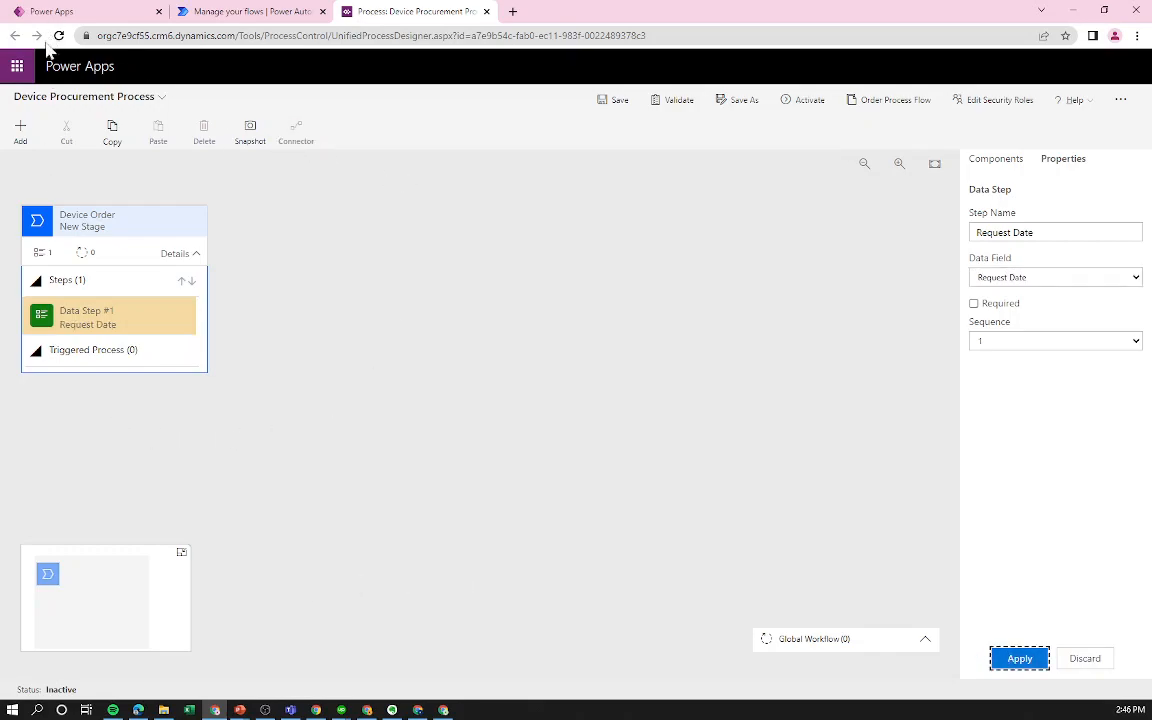
Add a data step below Request Date, name it Approval Status and link it to the Approval Status field.
click(21, 135)
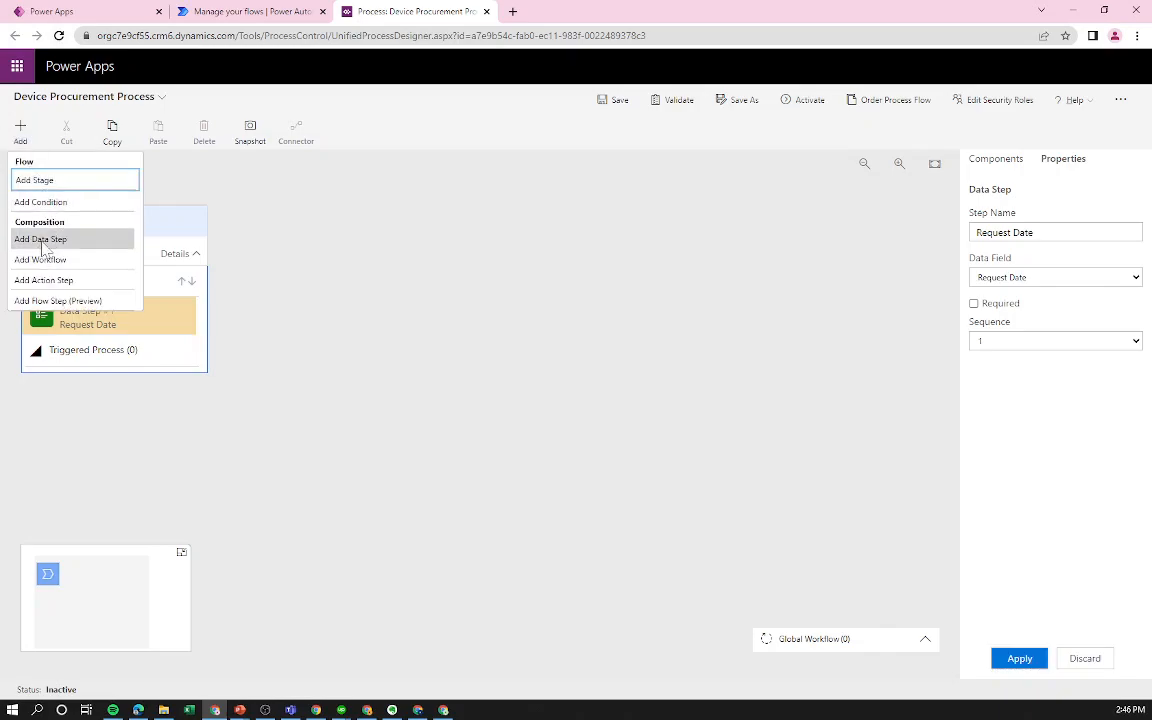
click(63, 241)
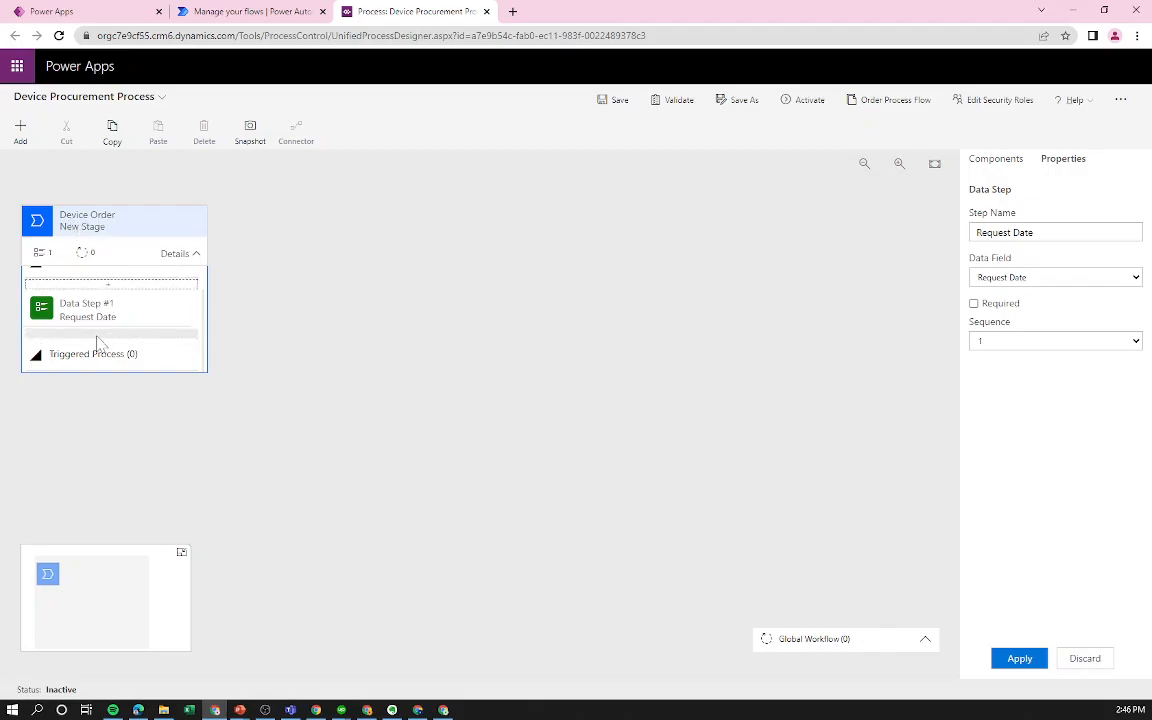
drag(104, 343, 110, 343)
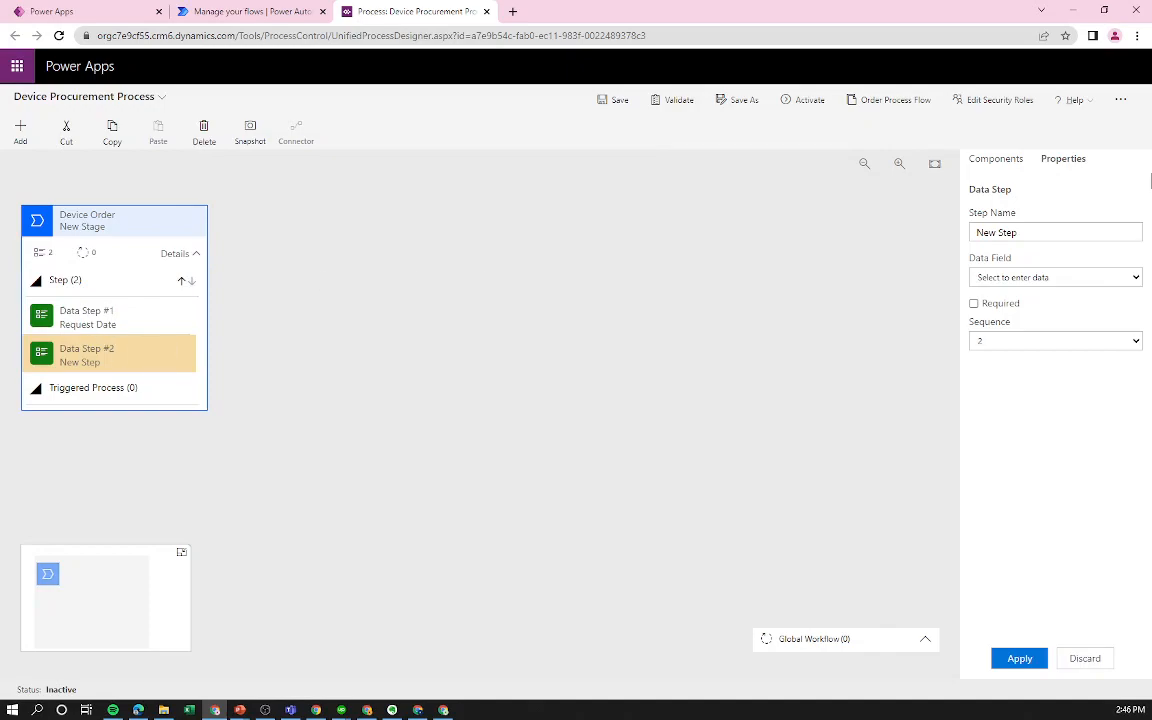
drag(1050, 232, 548, 200)
text(Approval Status)
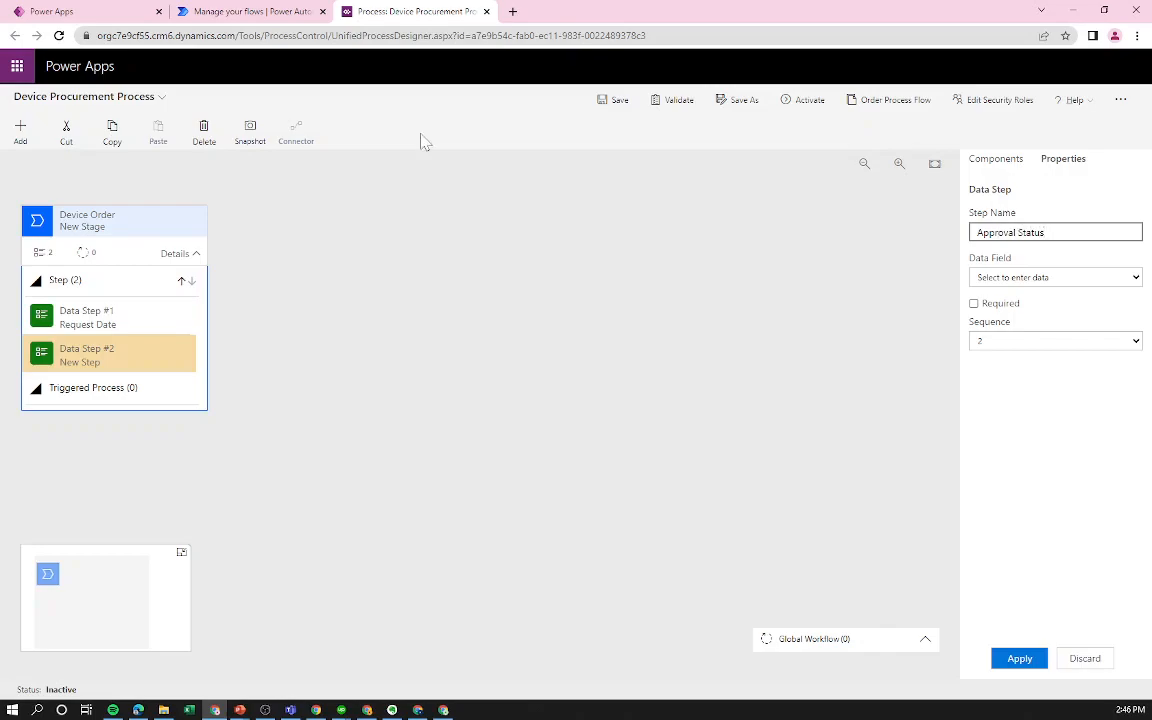
click(995, 278)
click(1049, 306)
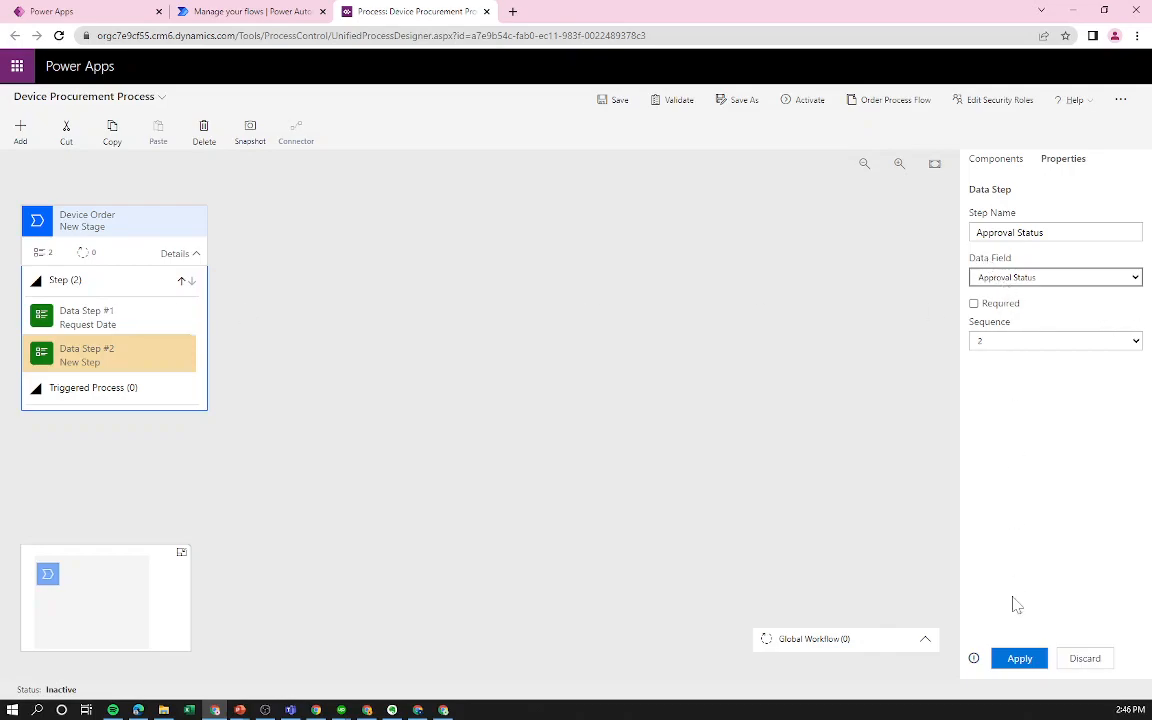
click(1040, 657)
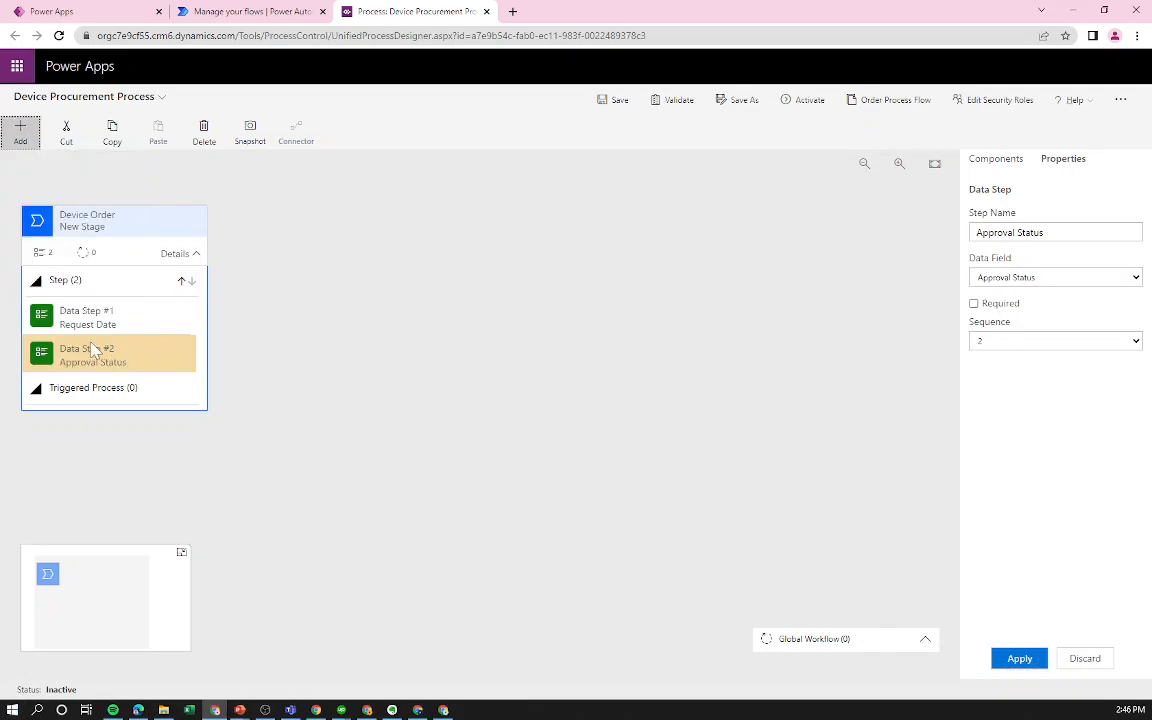
Add a third data step below Approval Status, name it Price and link it to the Price field.
click(16, 124)
click(40, 239)
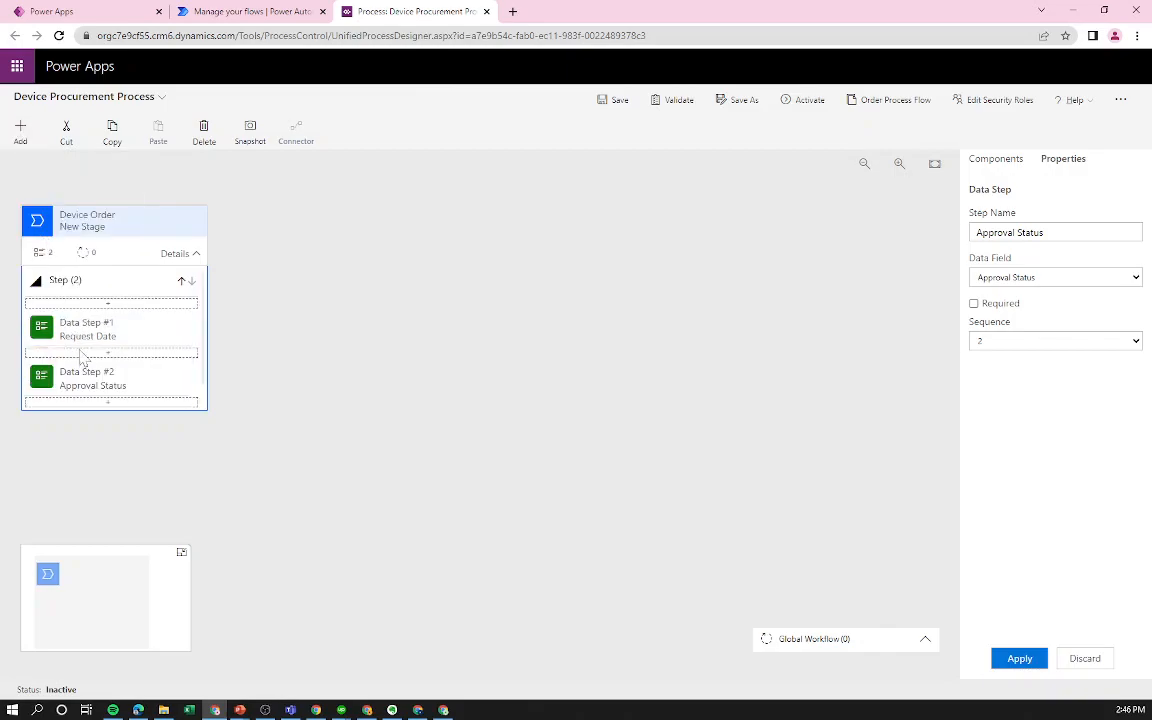
click(97, 401)
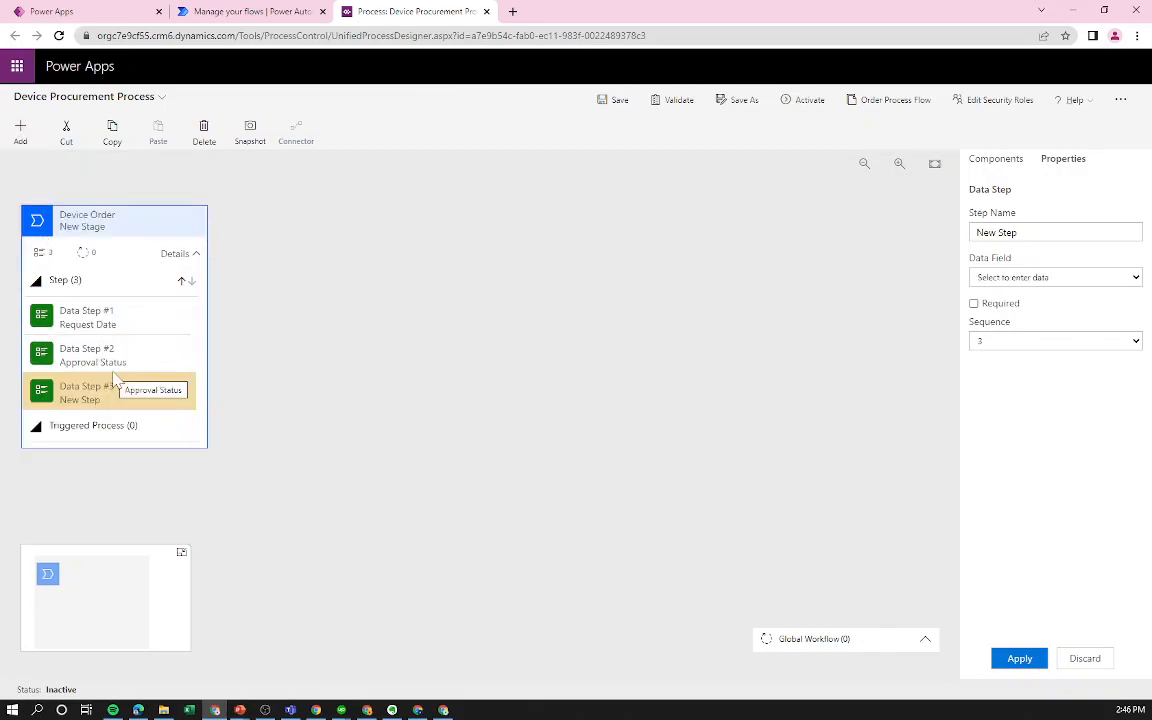
drag(1027, 233, 886, 239)
text(P)
key(Tab)
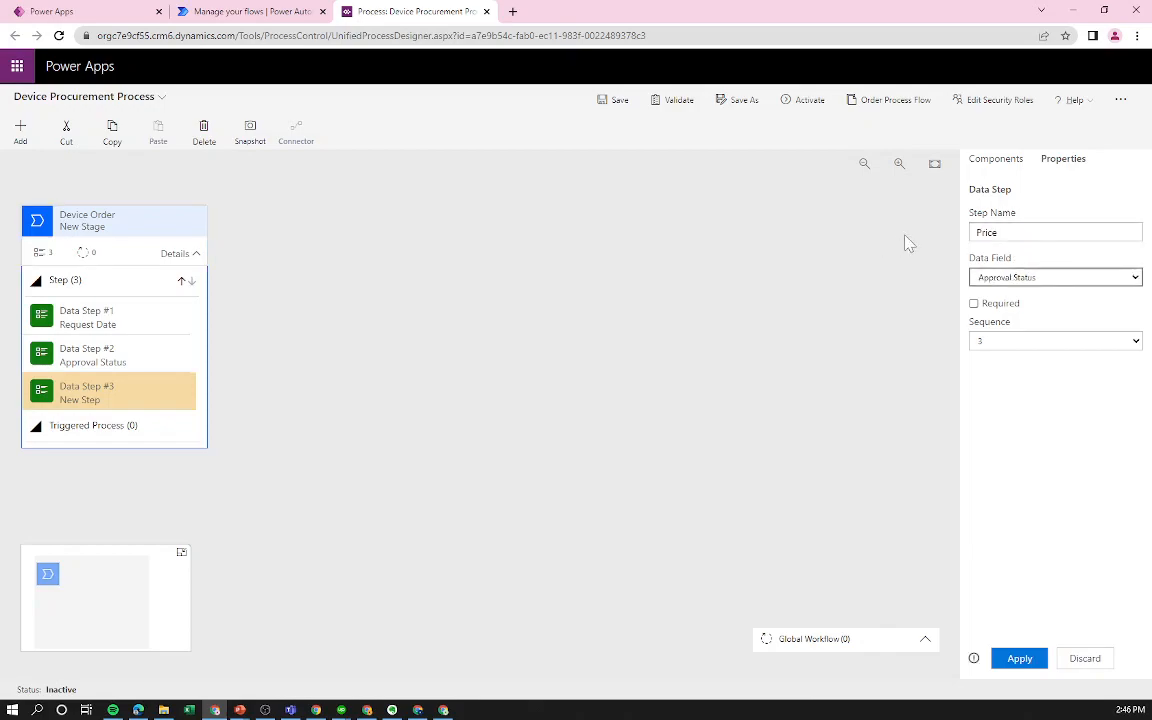
click(1040, 278)
scroll(1097, 431, down, 3)
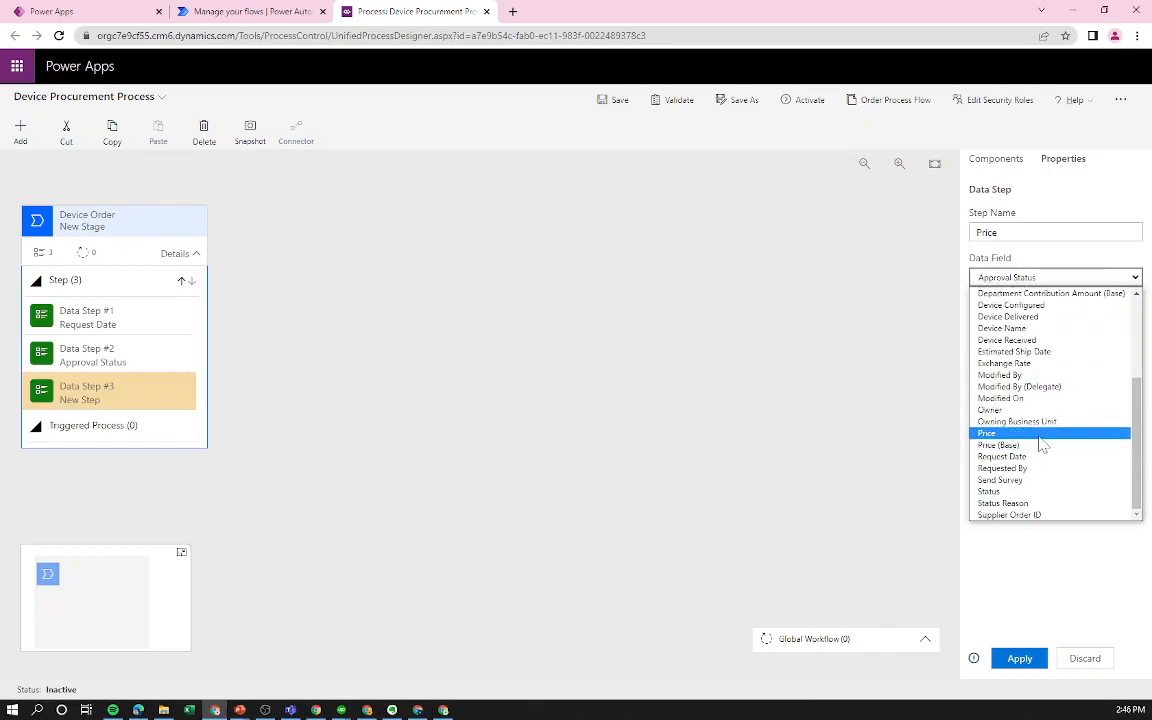
click(1040, 432)
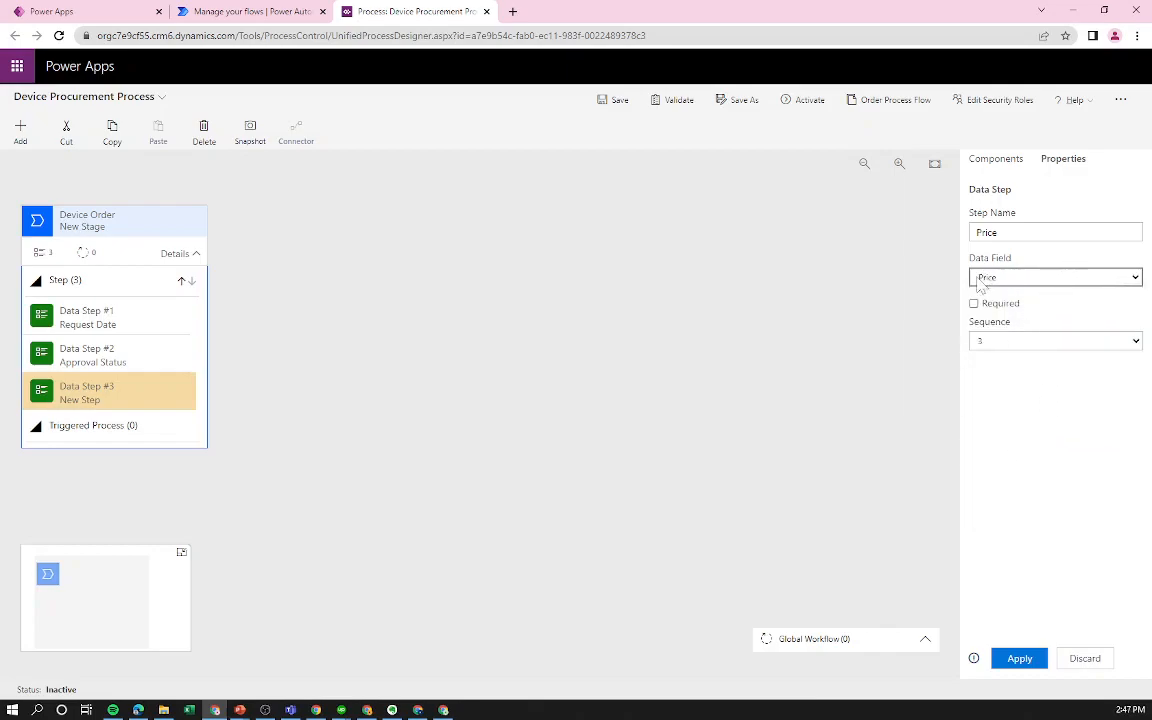
click(1021, 660)
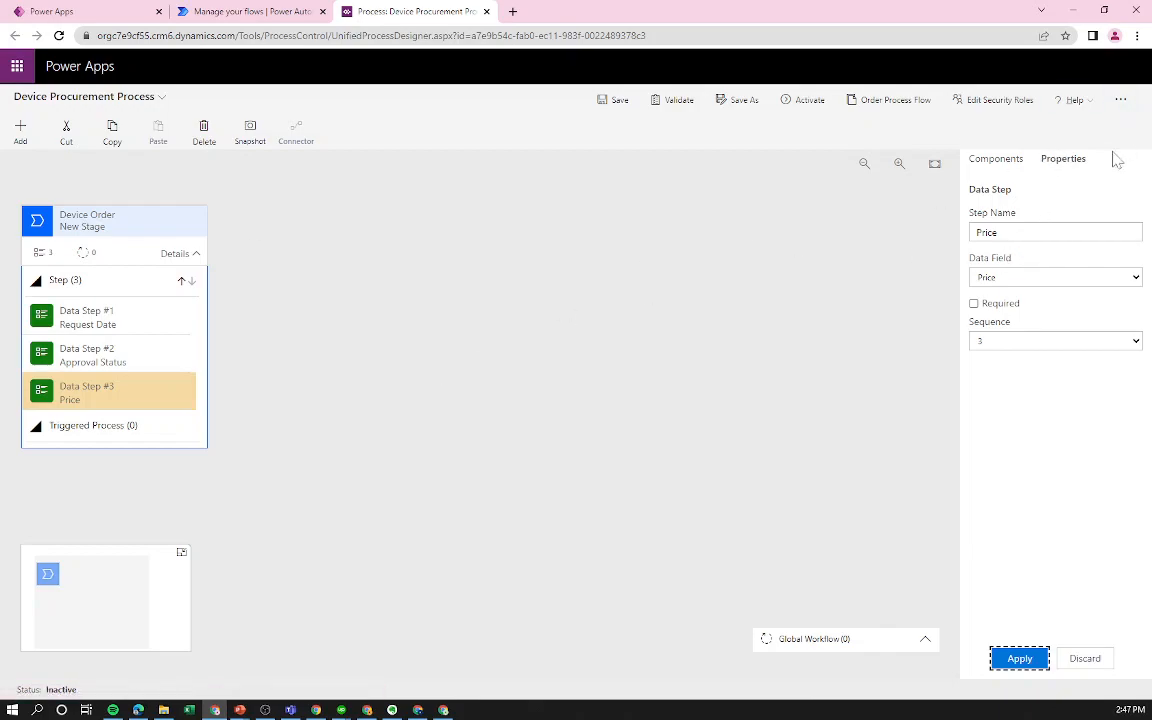
Add a second stage after the first one and enter Place Order as its display name, with Device Order as entity.
click(1003, 165)
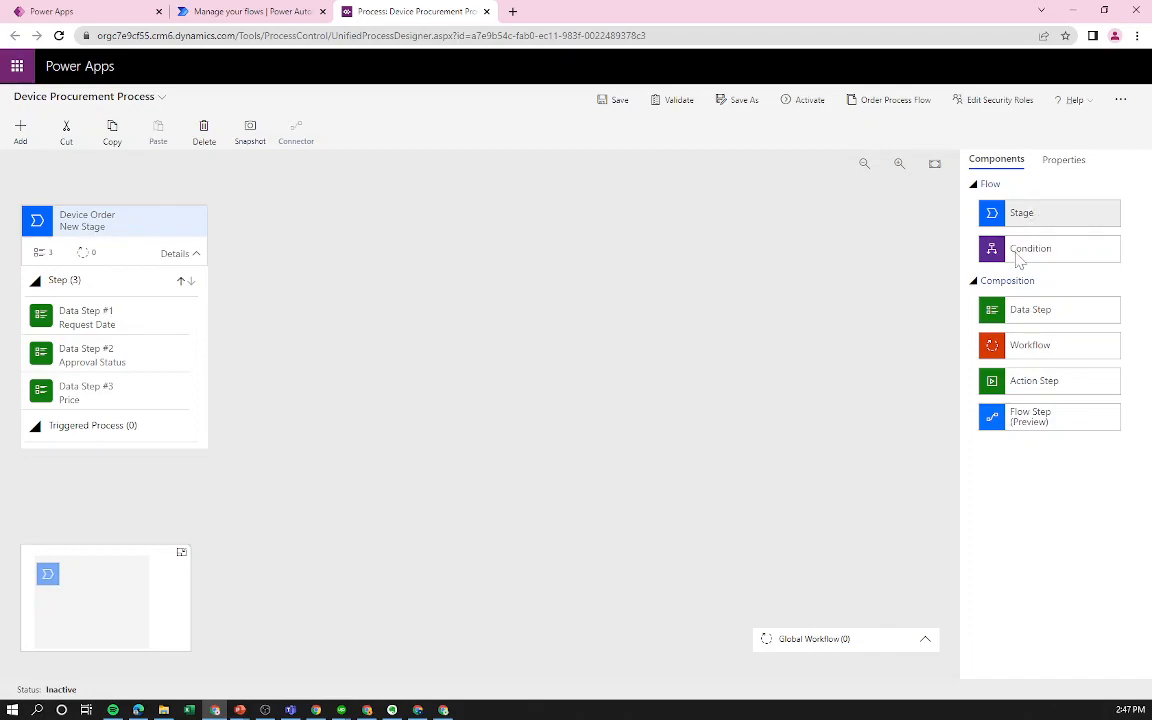
drag(1045, 222, 236, 248)
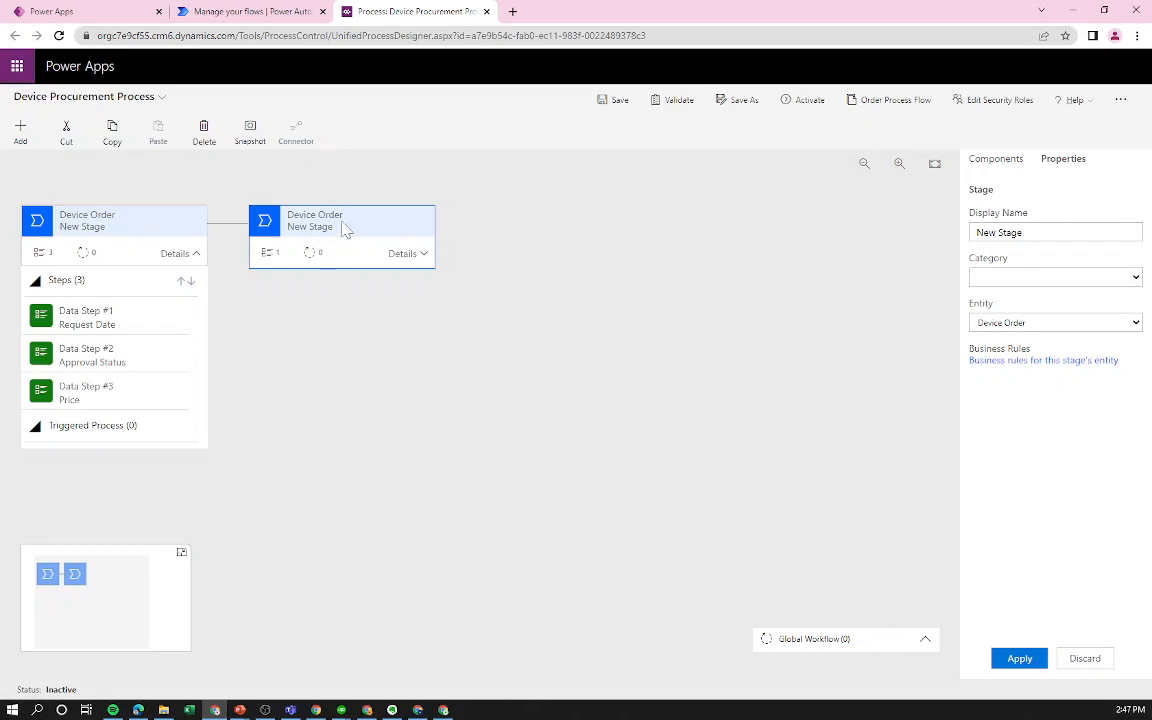
click(403, 253)
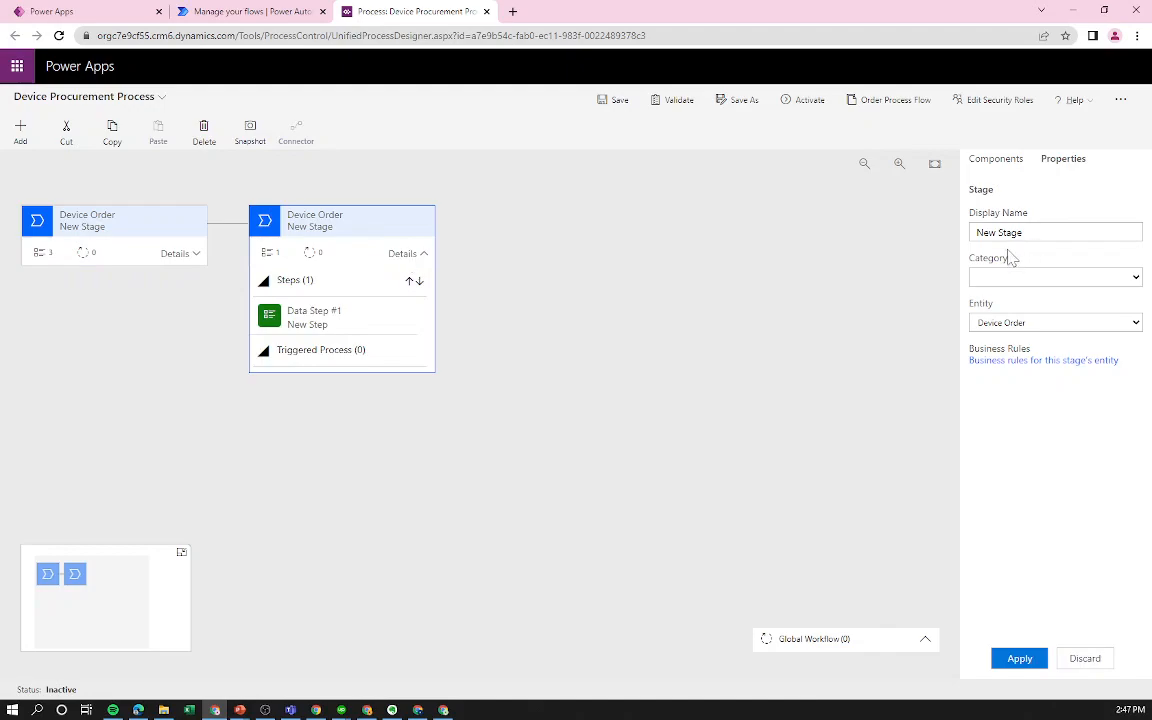
drag(1036, 233, 940, 233)
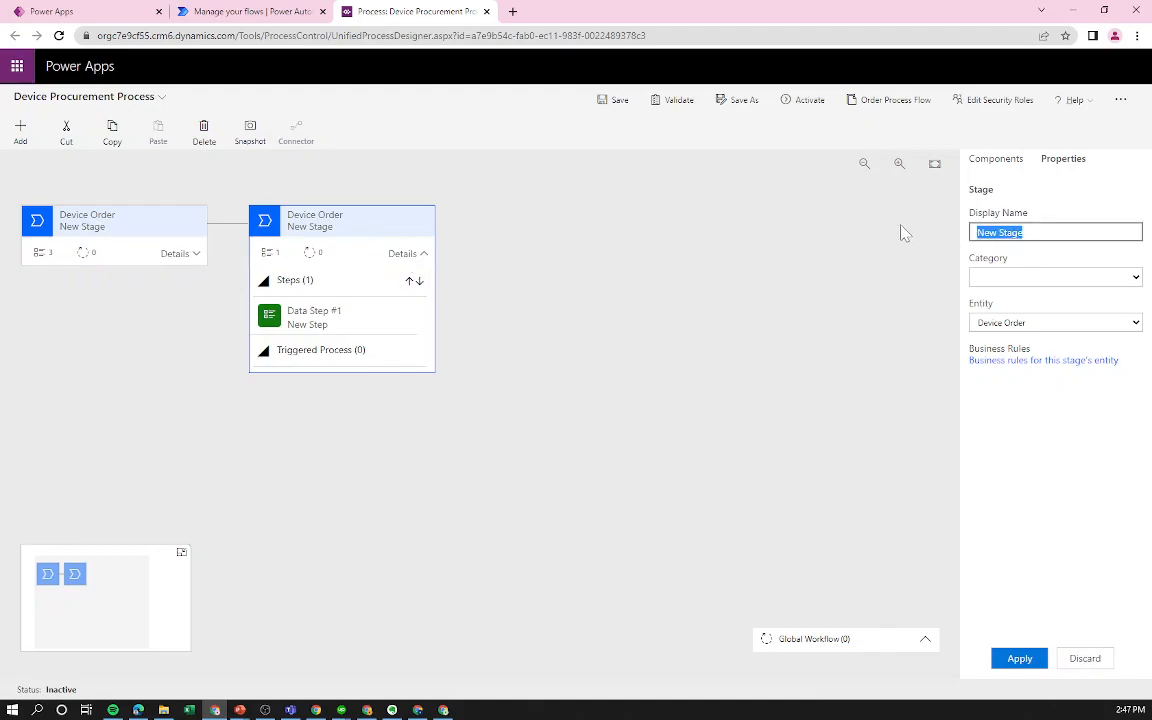
text(Placer)
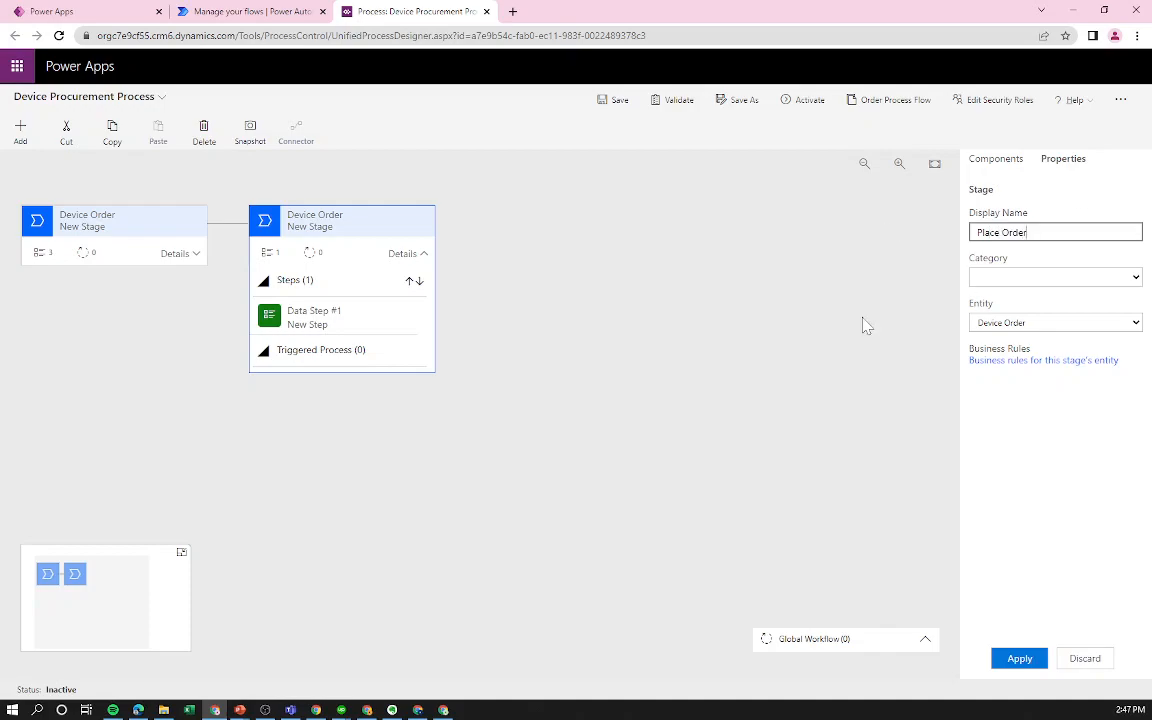
click(1059, 326)
click(1063, 330)
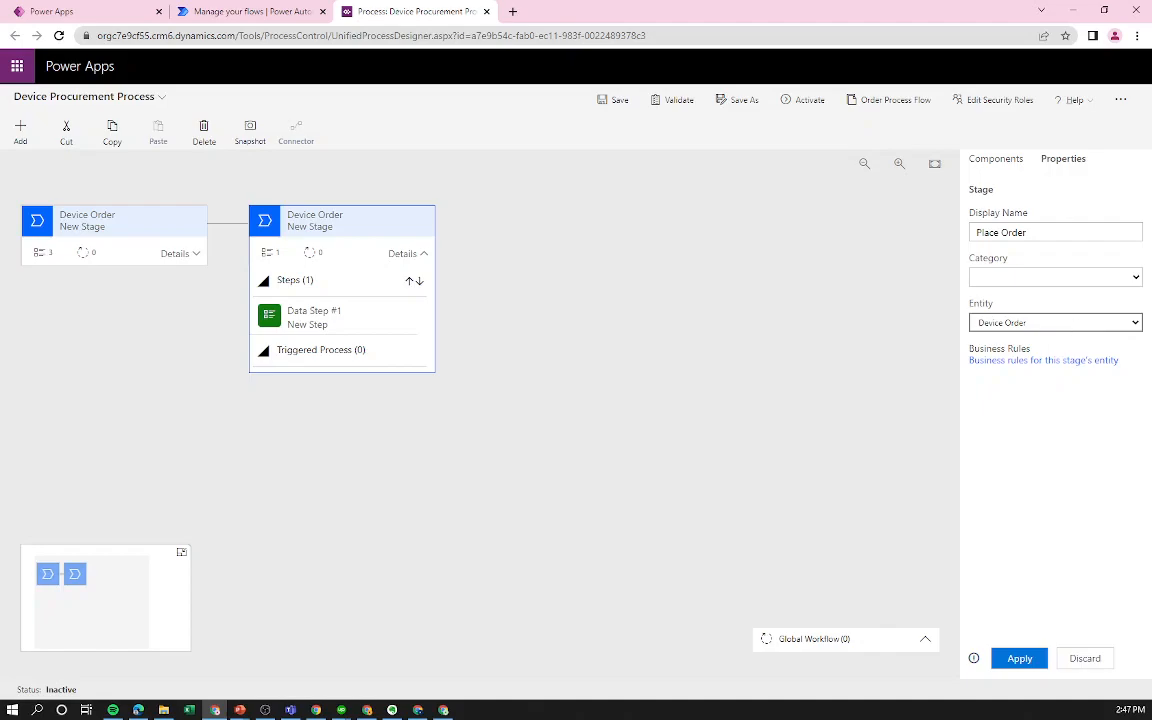
Name the second stage's data step Estimated Ship Date, link it to the Estimated Ship Date field and apply the change.
click(366, 327)
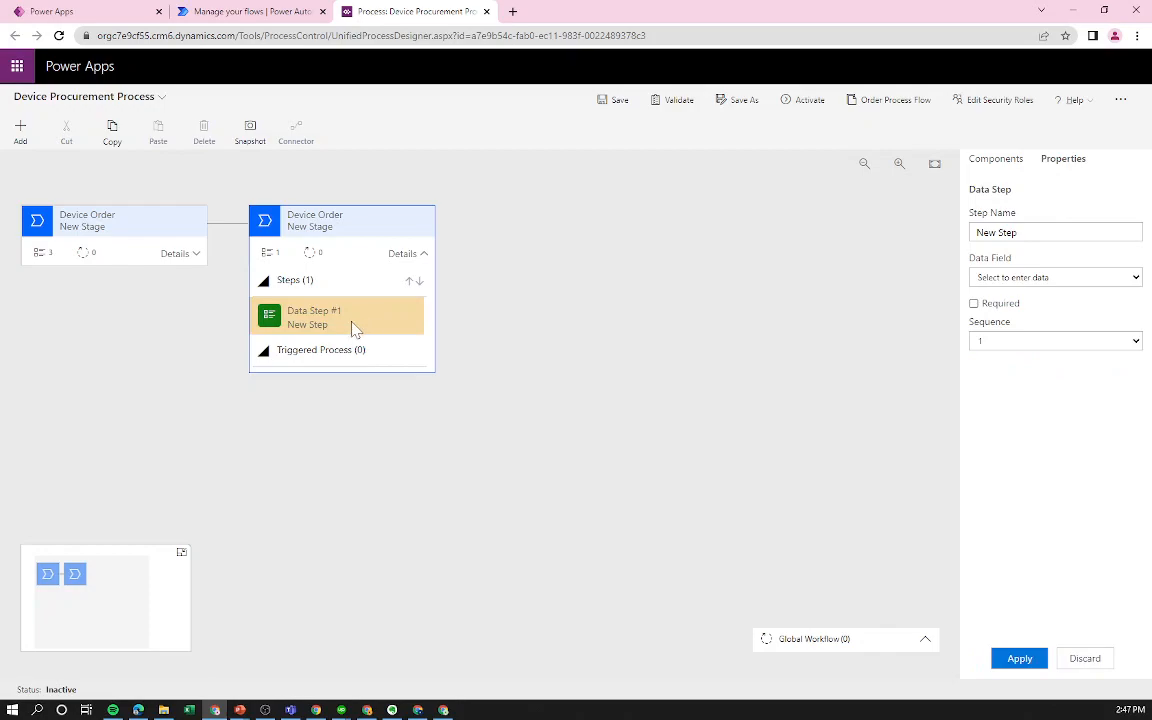
drag(1019, 232, 842, 237)
text(Estimated S)
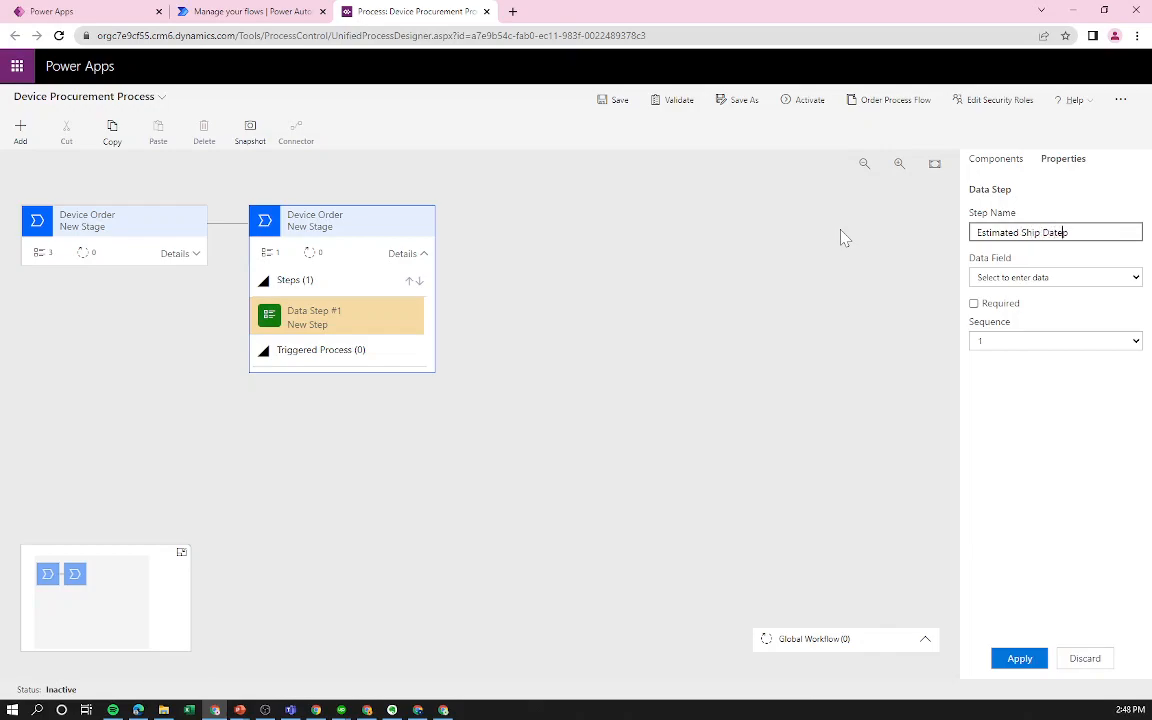
click(1039, 277)
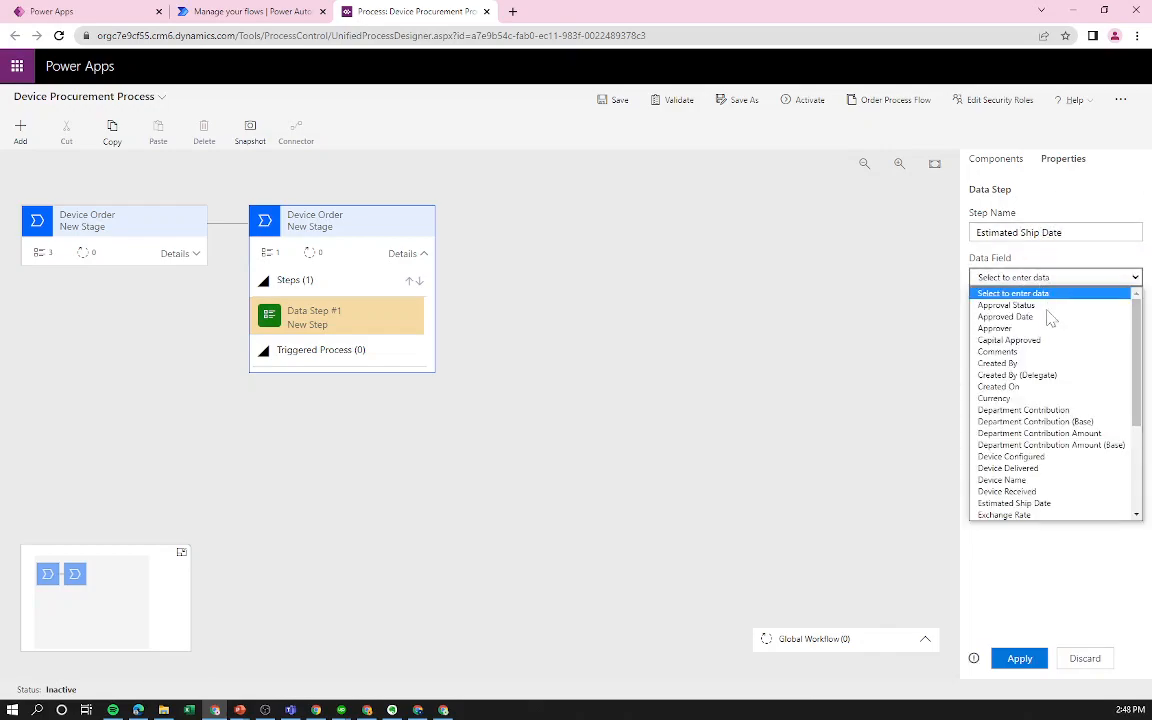
click(1080, 503)
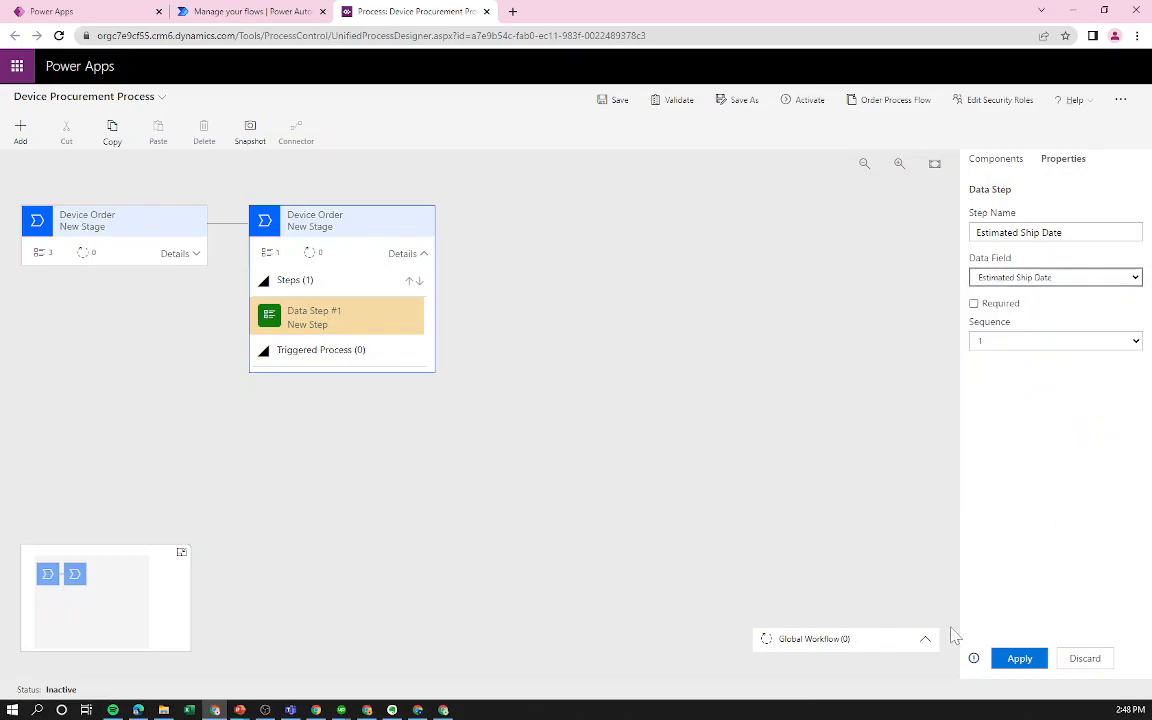
click(1020, 658)
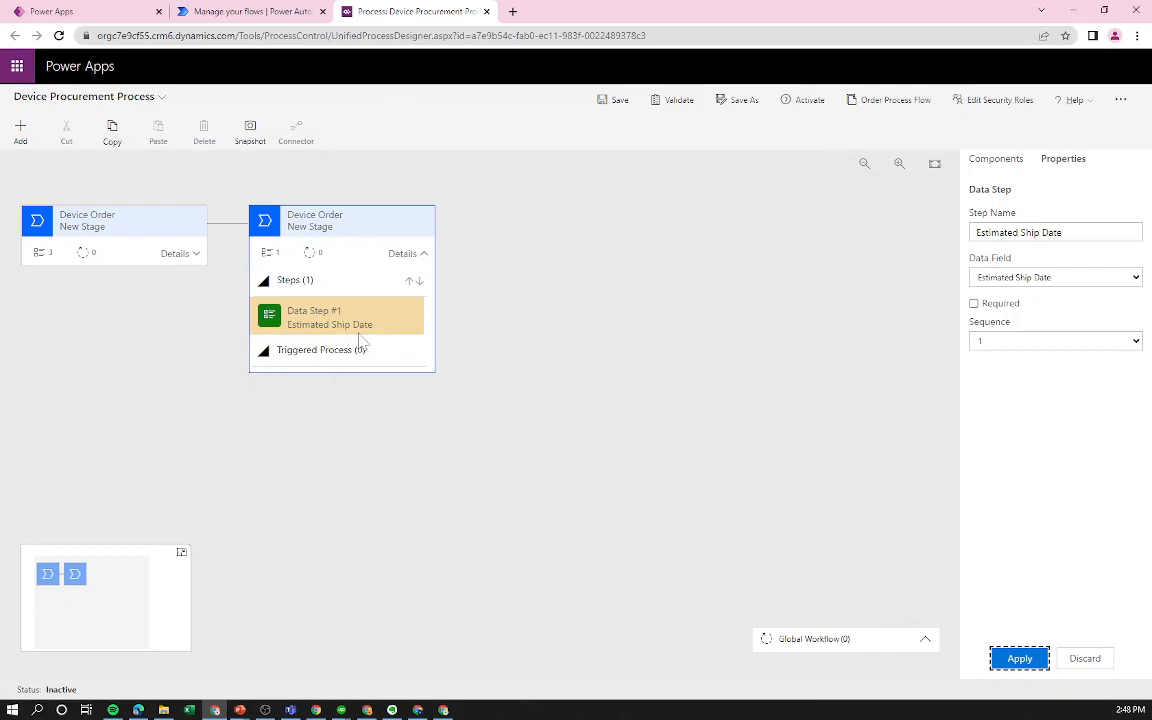
Add another data step below Estimated Ship Date in the second stage.
click(997, 160)
click(35, 145)
click(35, 145)
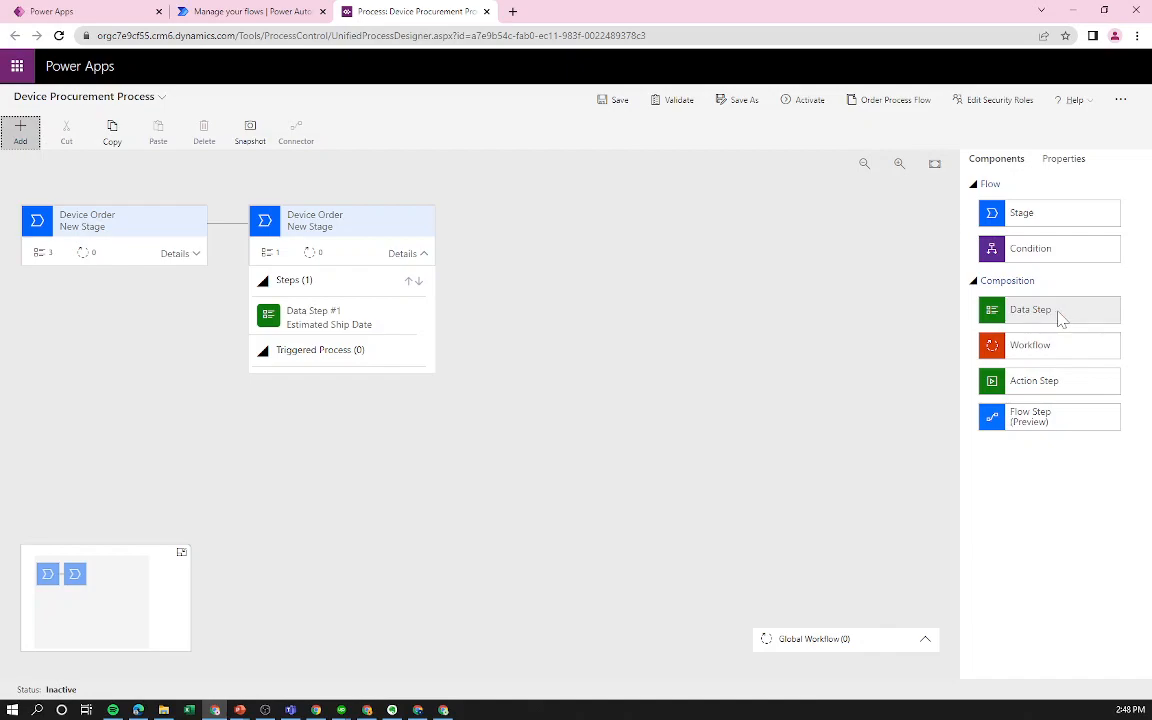
drag(1062, 318, 296, 345)
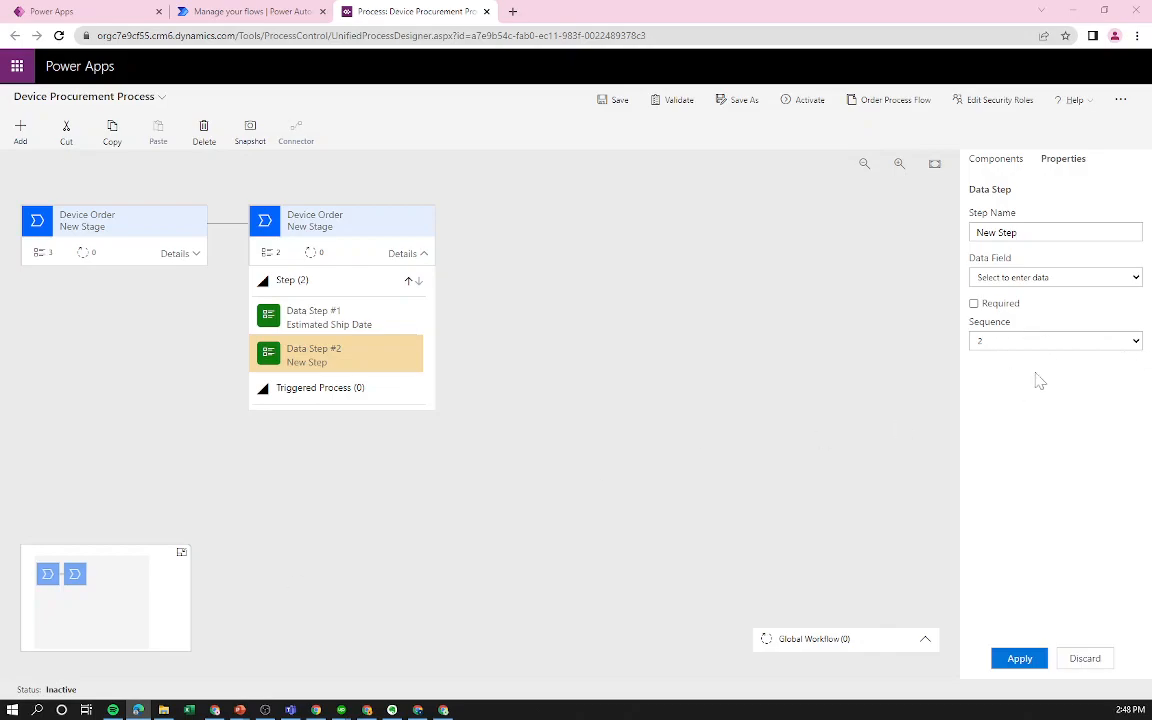
Name the second stage's new data step Supplier Order ID, link it to the Supplier Order ID field as required, and apply.
drag(1024, 233, 895, 222)
click(1033, 283)
click(1062, 232)
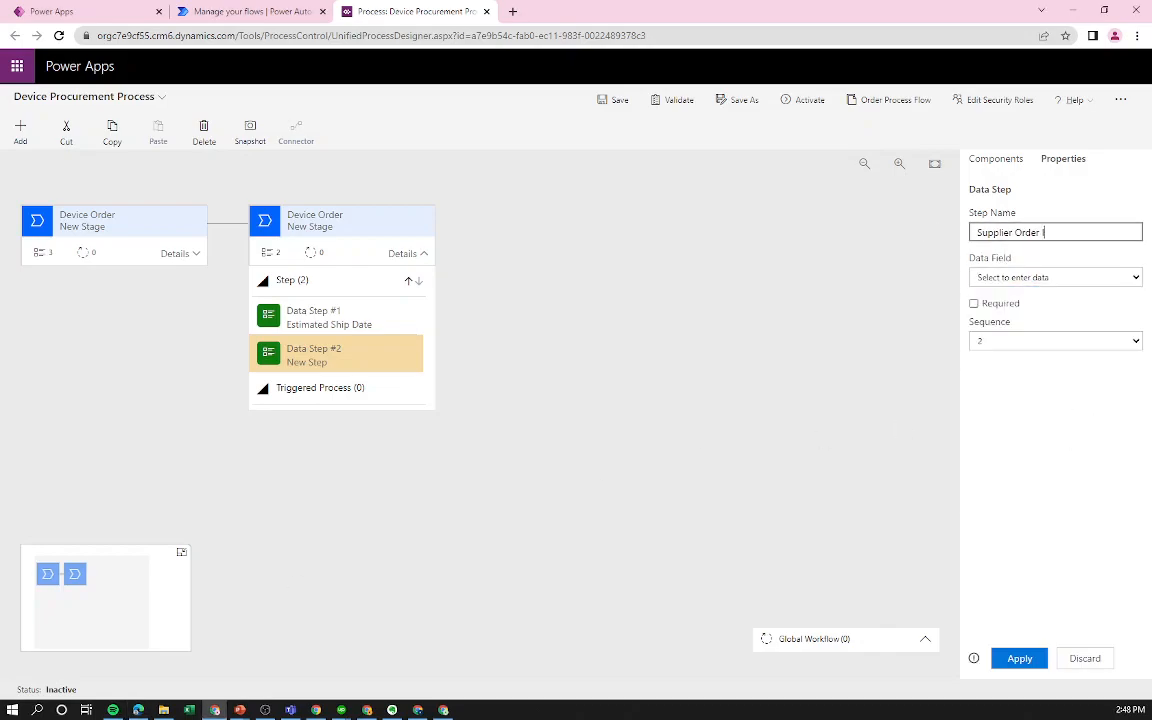
click(1065, 278)
key(s)
key(s)
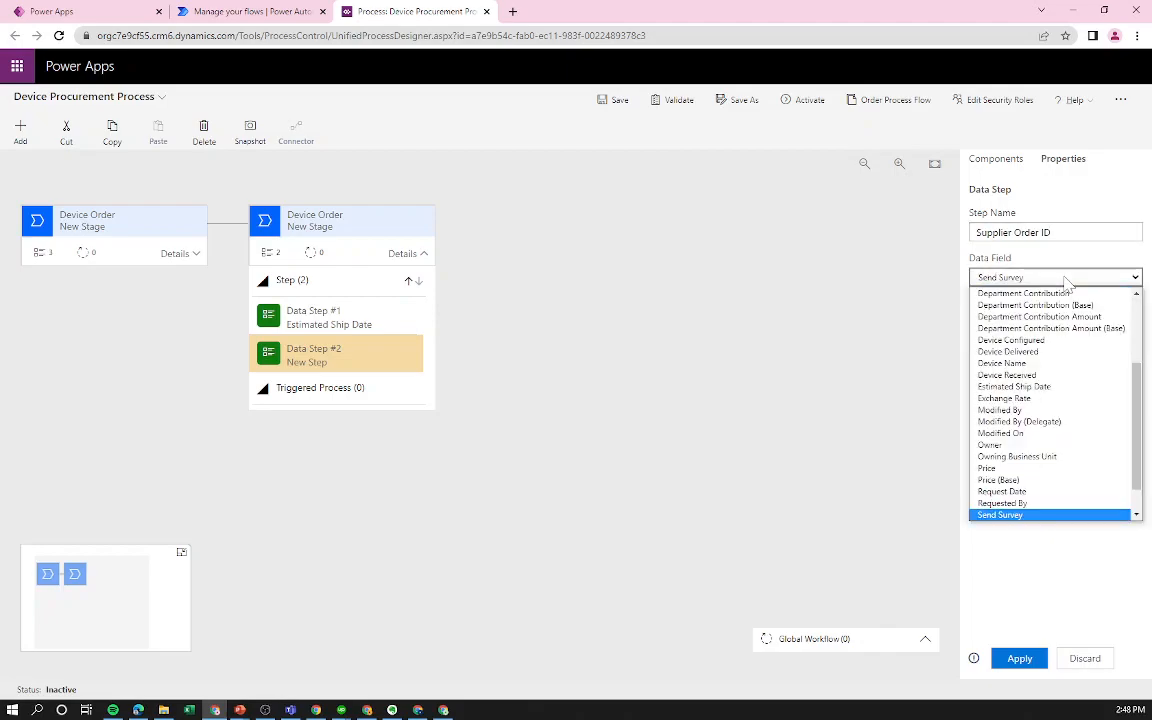
key(s)
key(s)
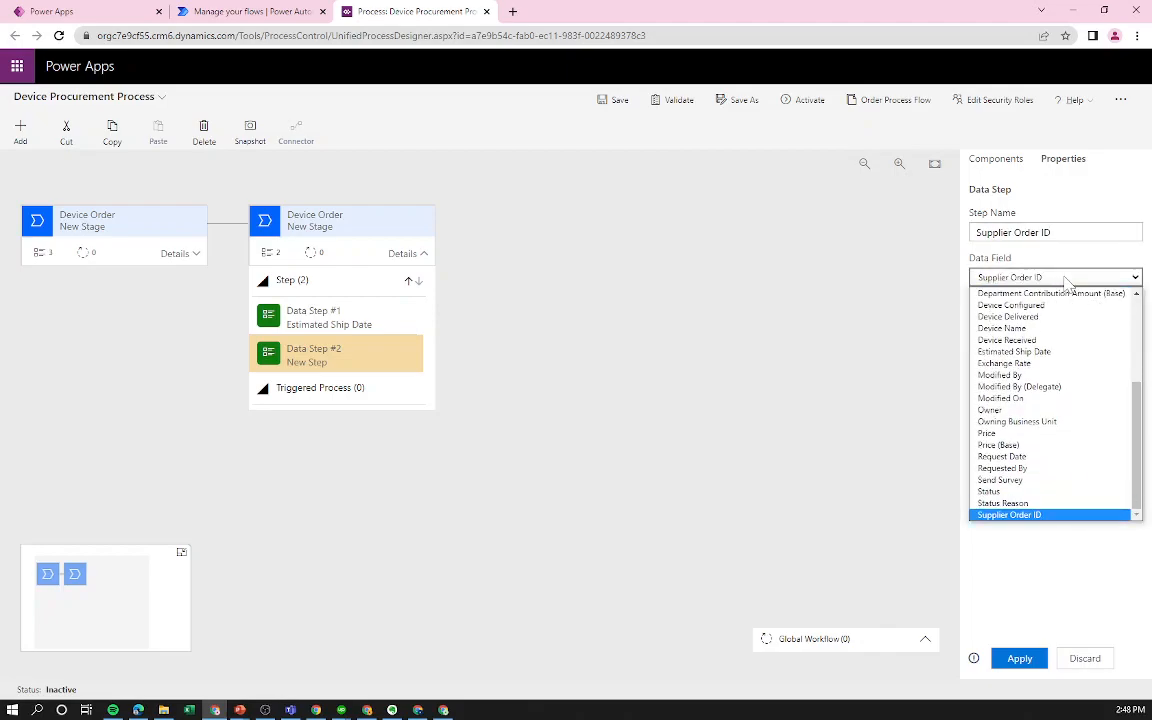
key(Return)
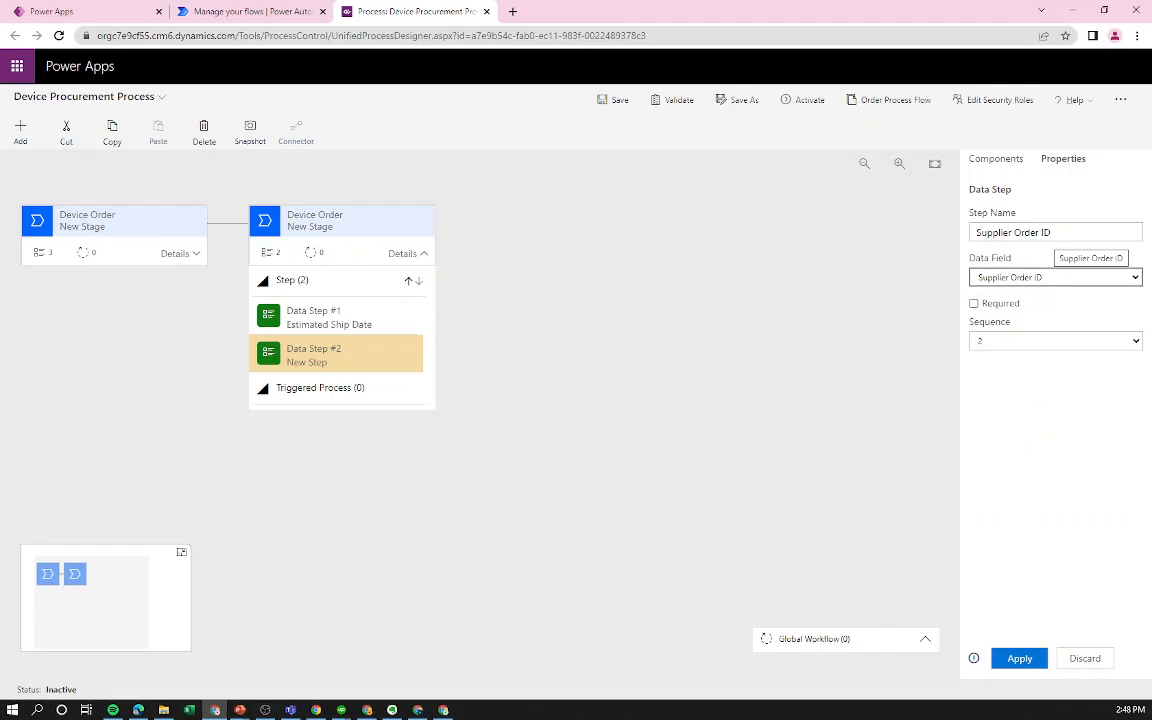
click(977, 306)
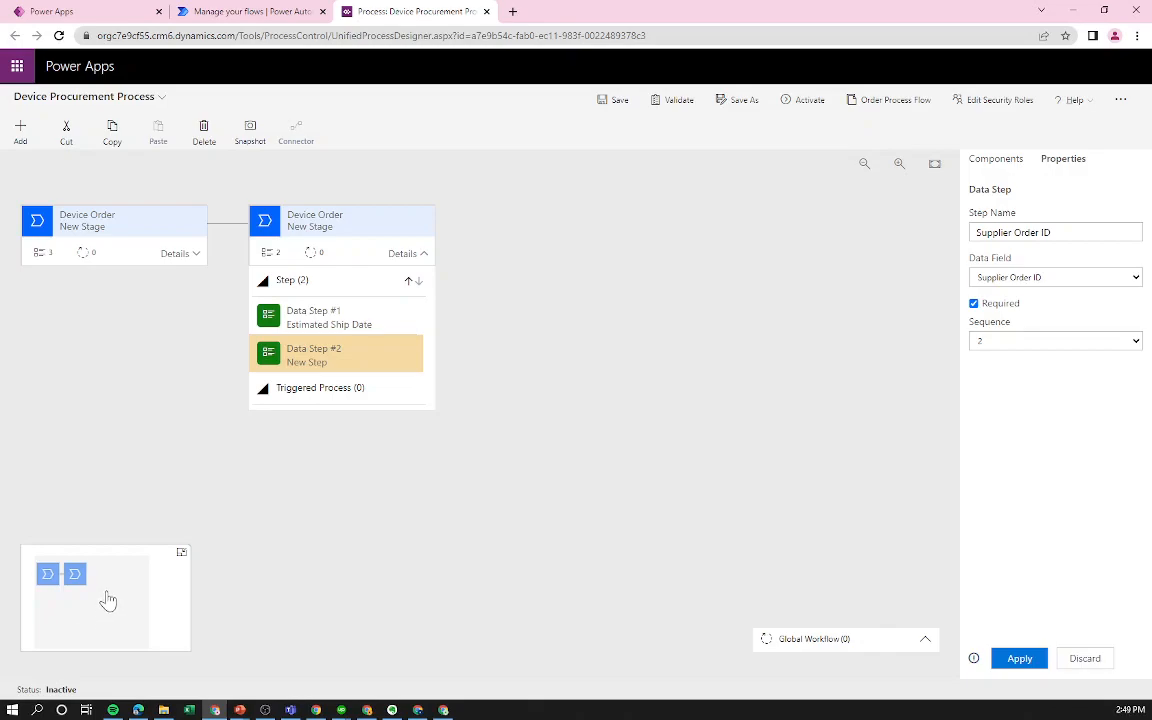
click(1019, 659)
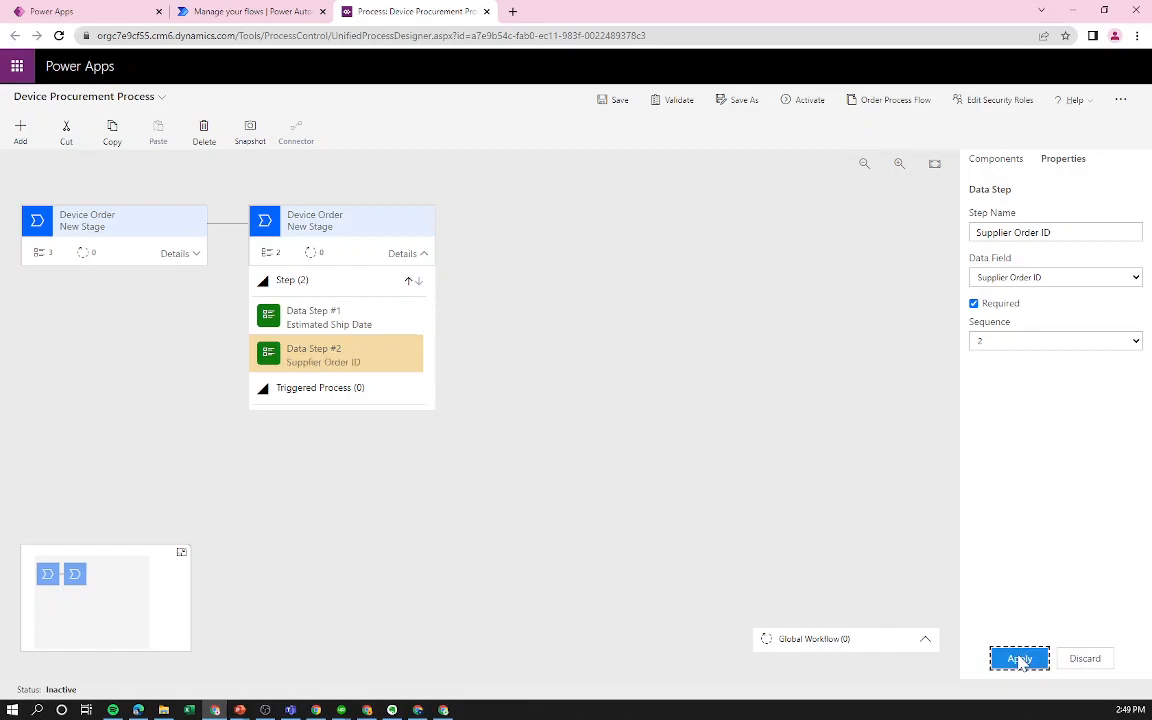
Add a third stage after the second one, set its display name to Receive Device and apply the change.
click(994, 160)
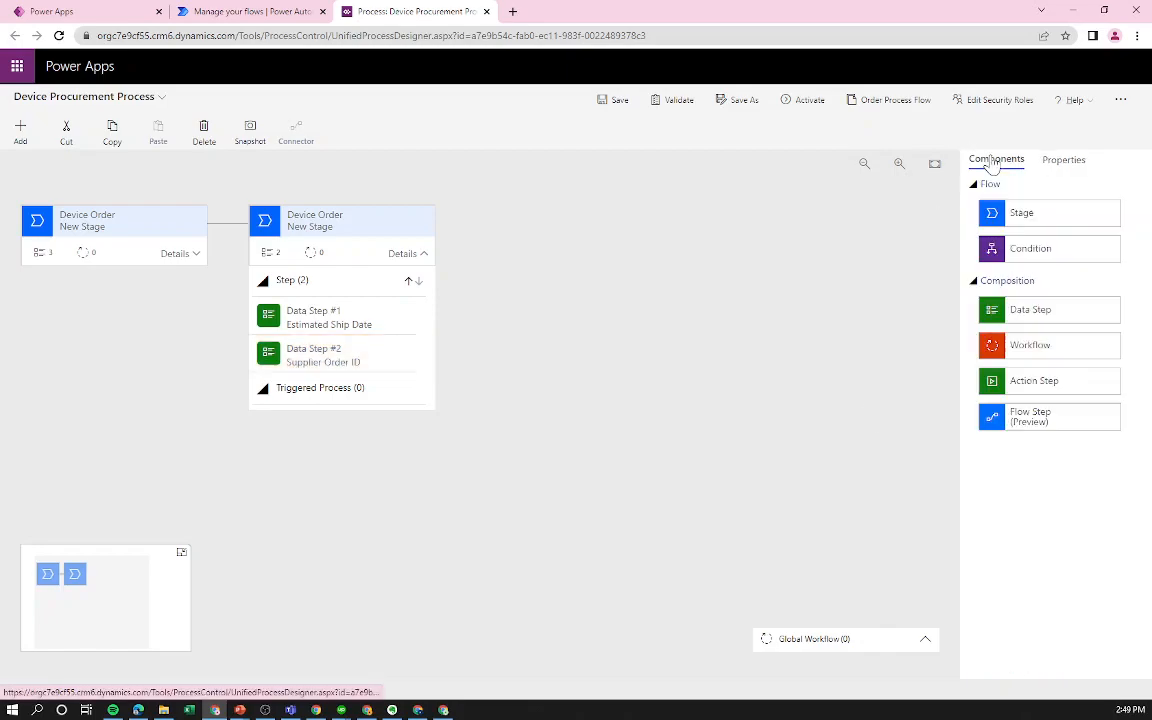
drag(1040, 213, 459, 233)
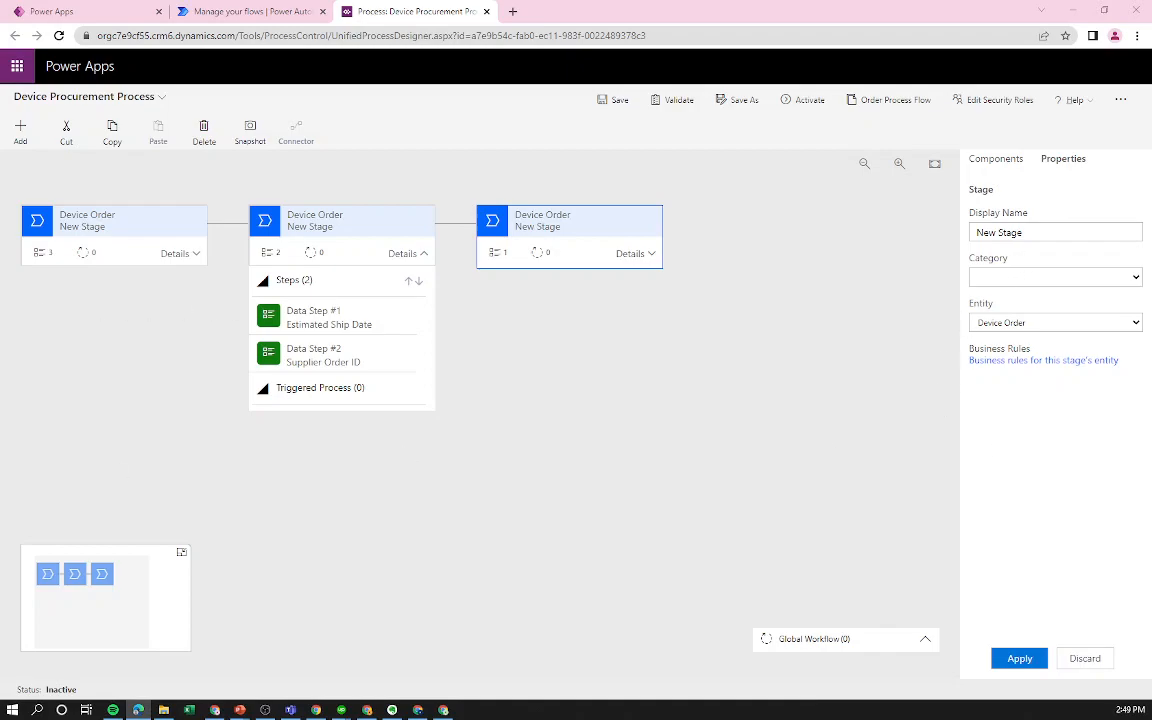
drag(1028, 233, 892, 223)
text(Receive Device)
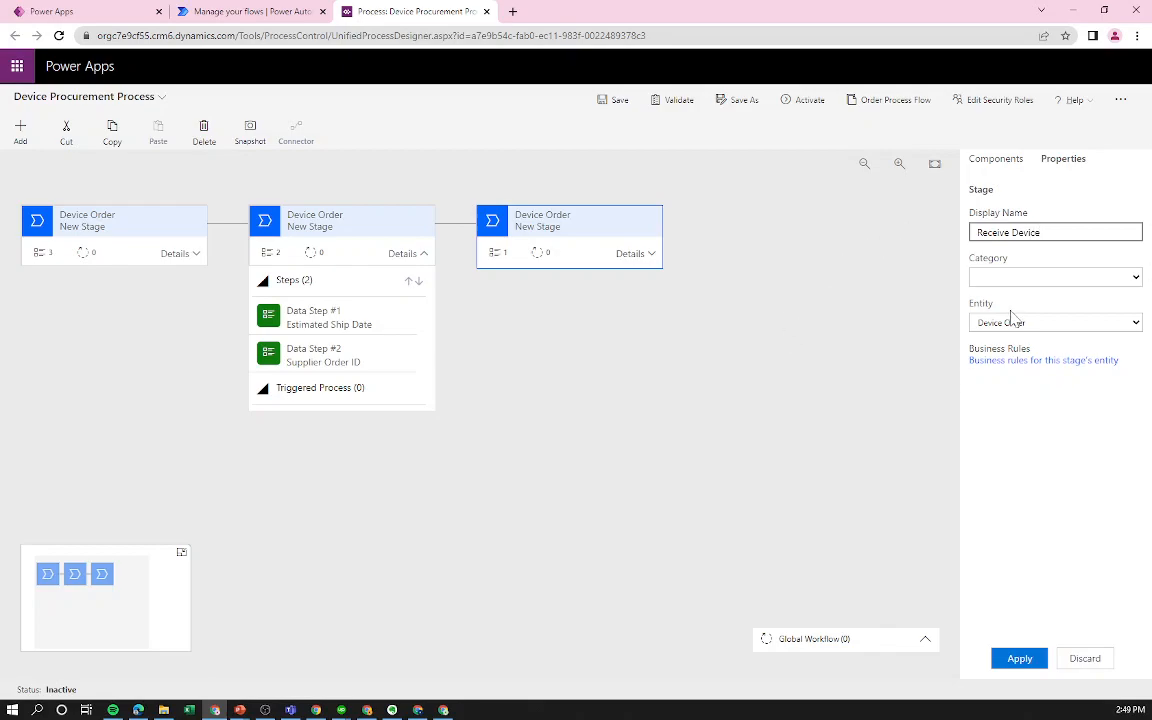
click(1020, 658)
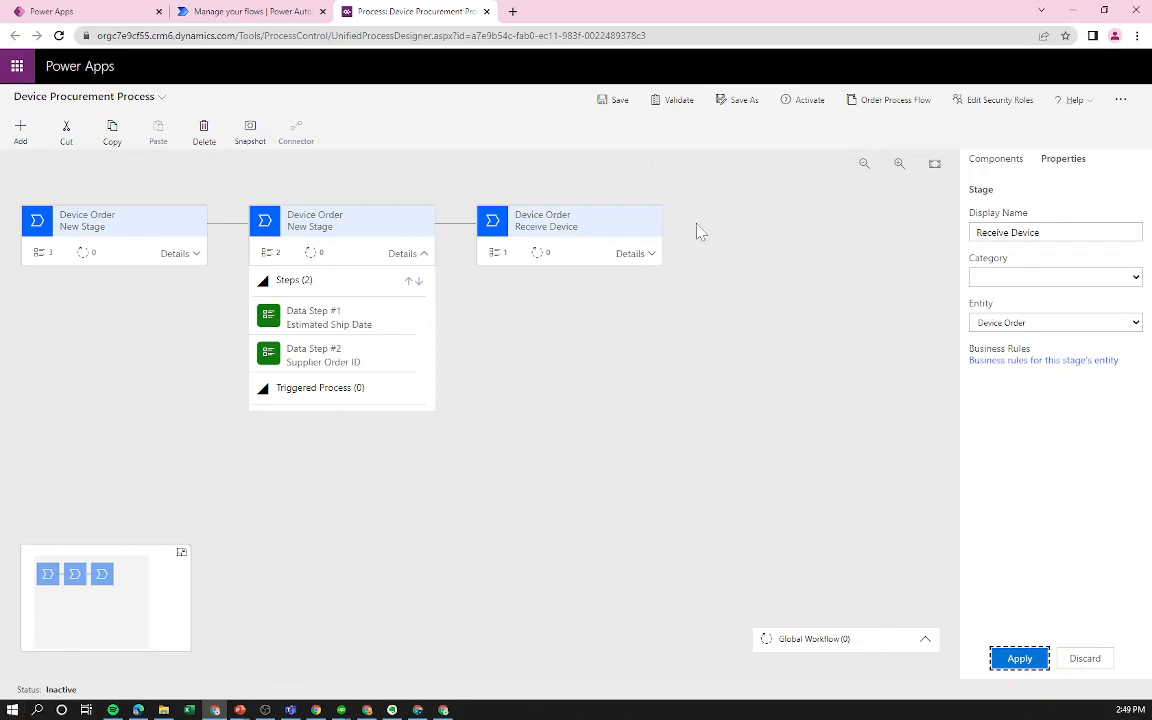
Name the Receive Device stage's data step Device Configured, link it to the Device Configured field and apply the change.
click(634, 253)
click(577, 320)
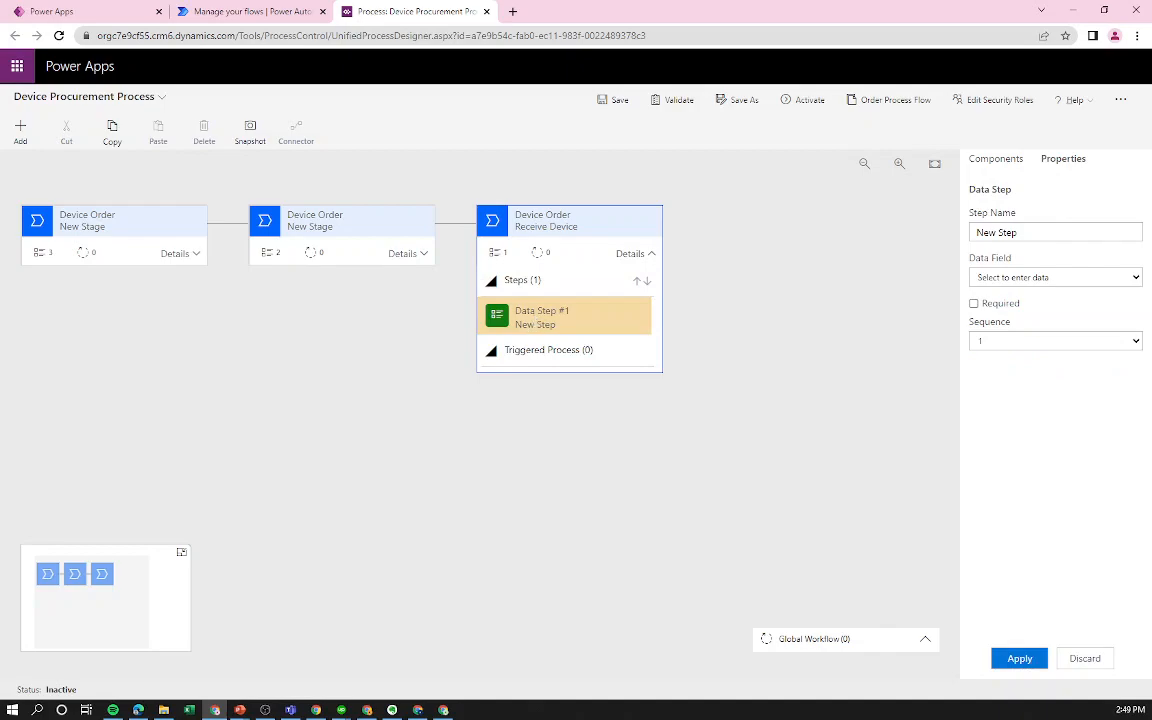
click(1030, 231)
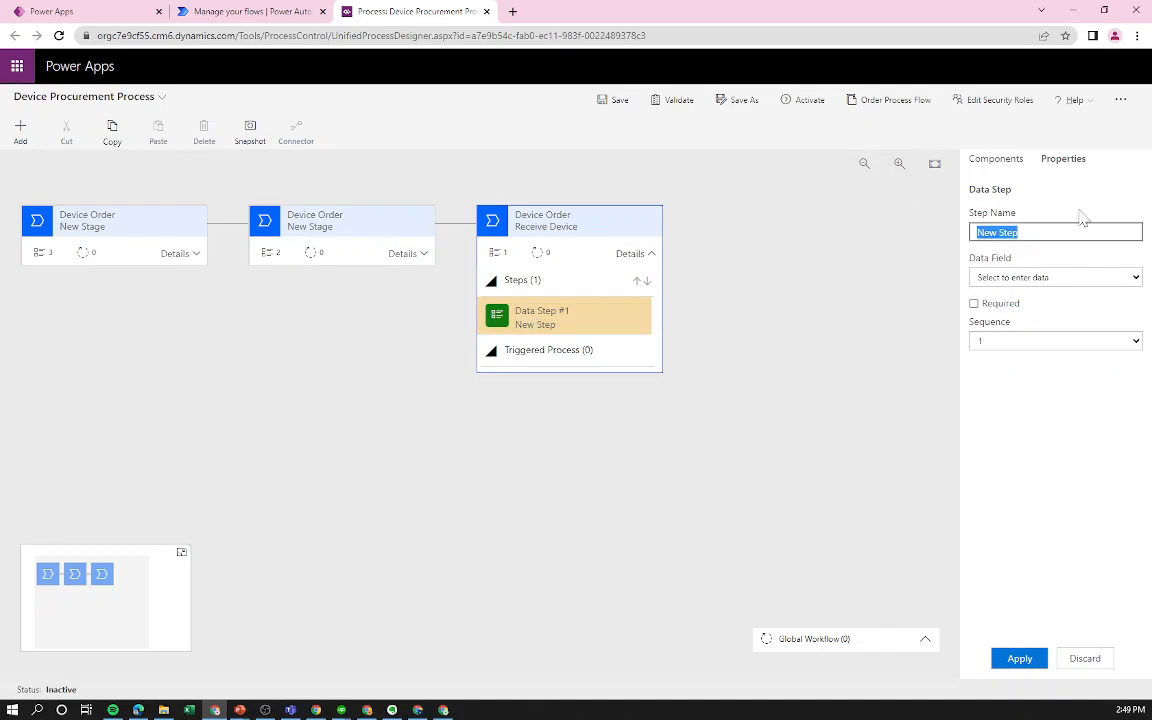
text(Device Configured)
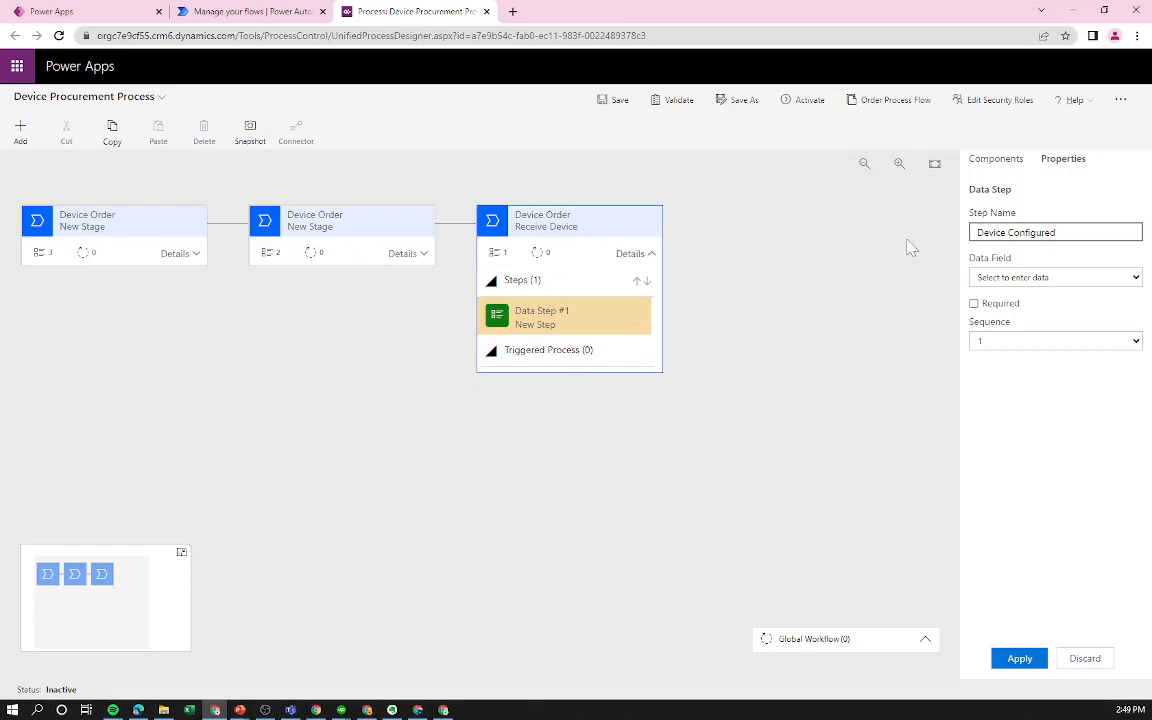
click(1016, 279)
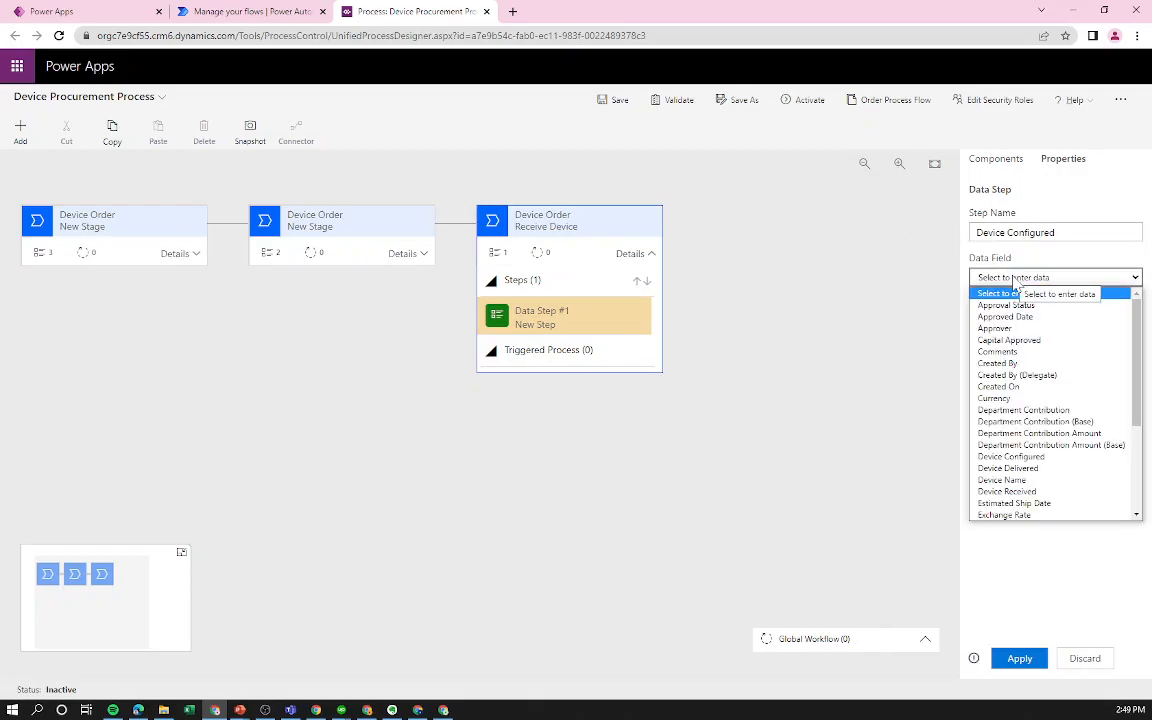
key(d)
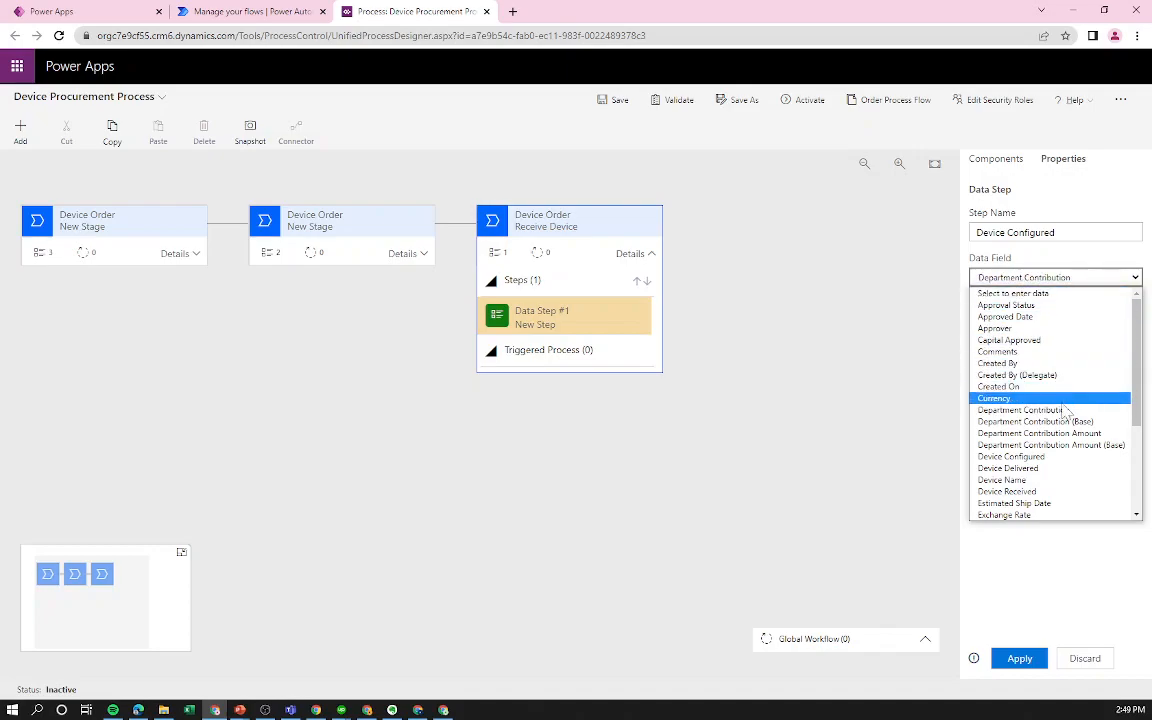
click(1038, 459)
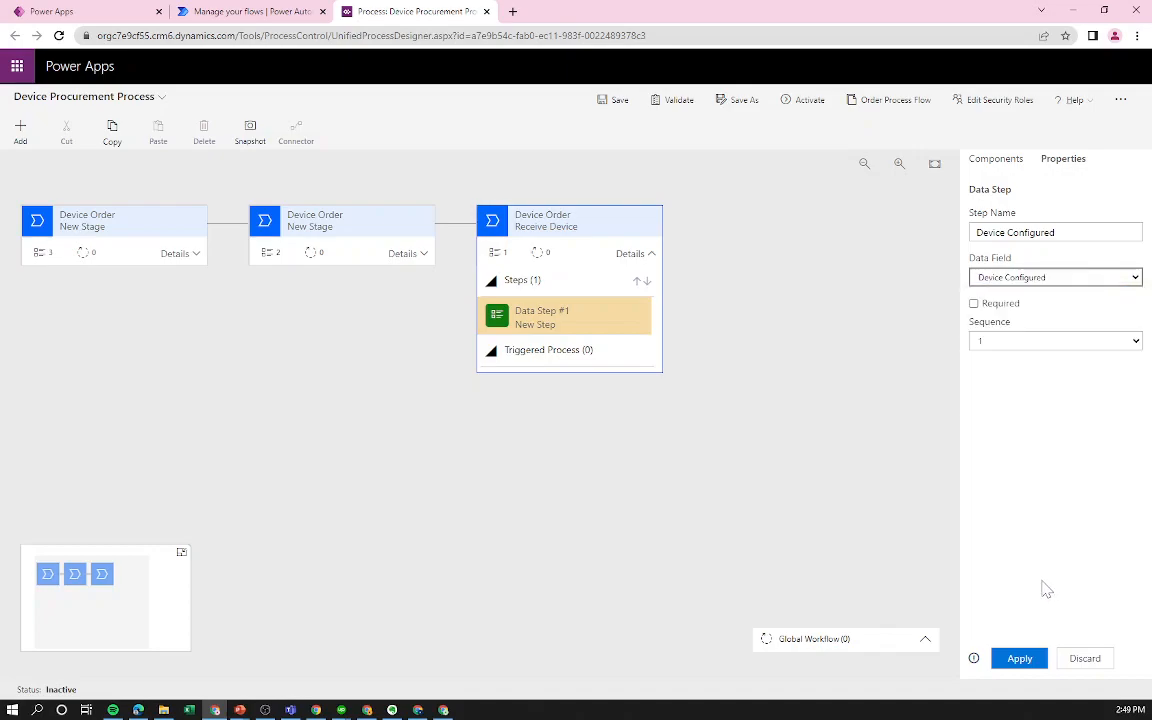
click(1022, 660)
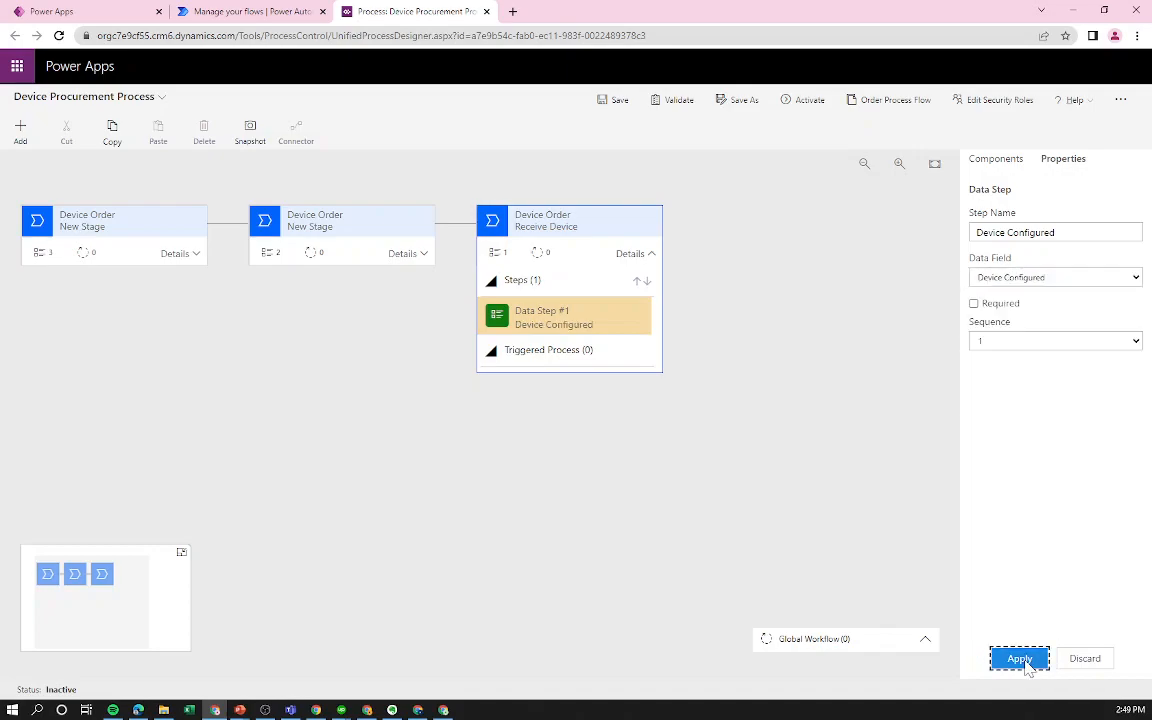
Add a second data step to the Receive Device stage and move it above Device Configured.
click(1005, 162)
drag(1052, 320, 549, 345)
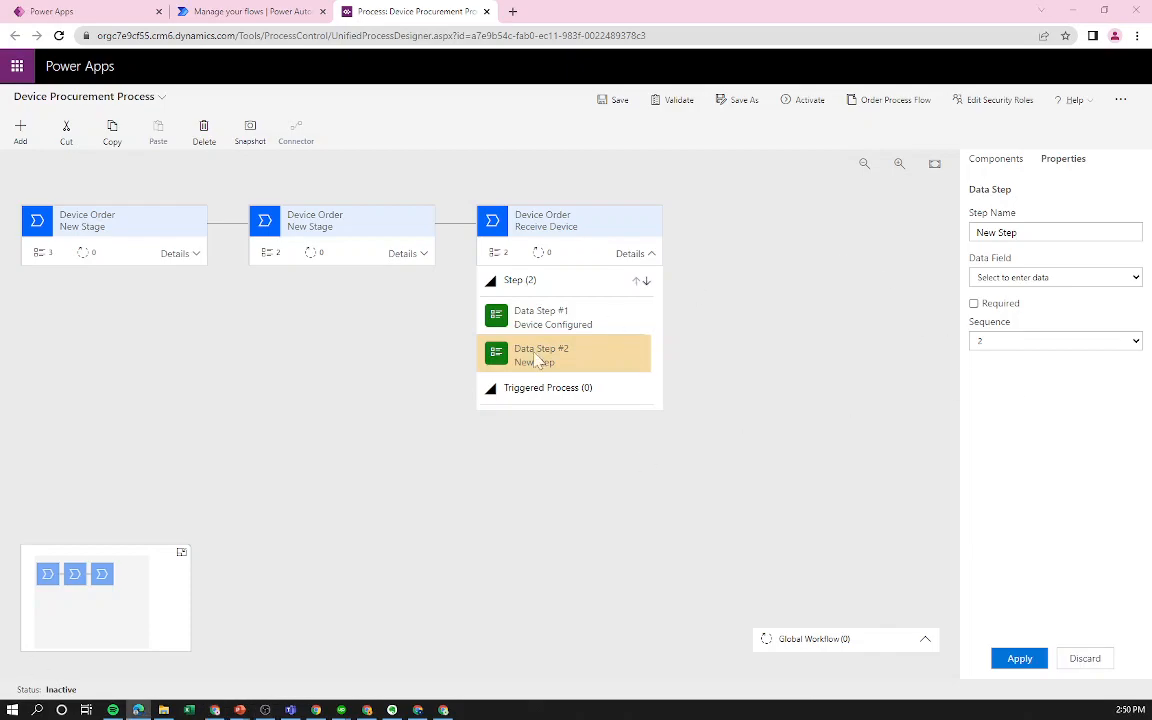
click(545, 316)
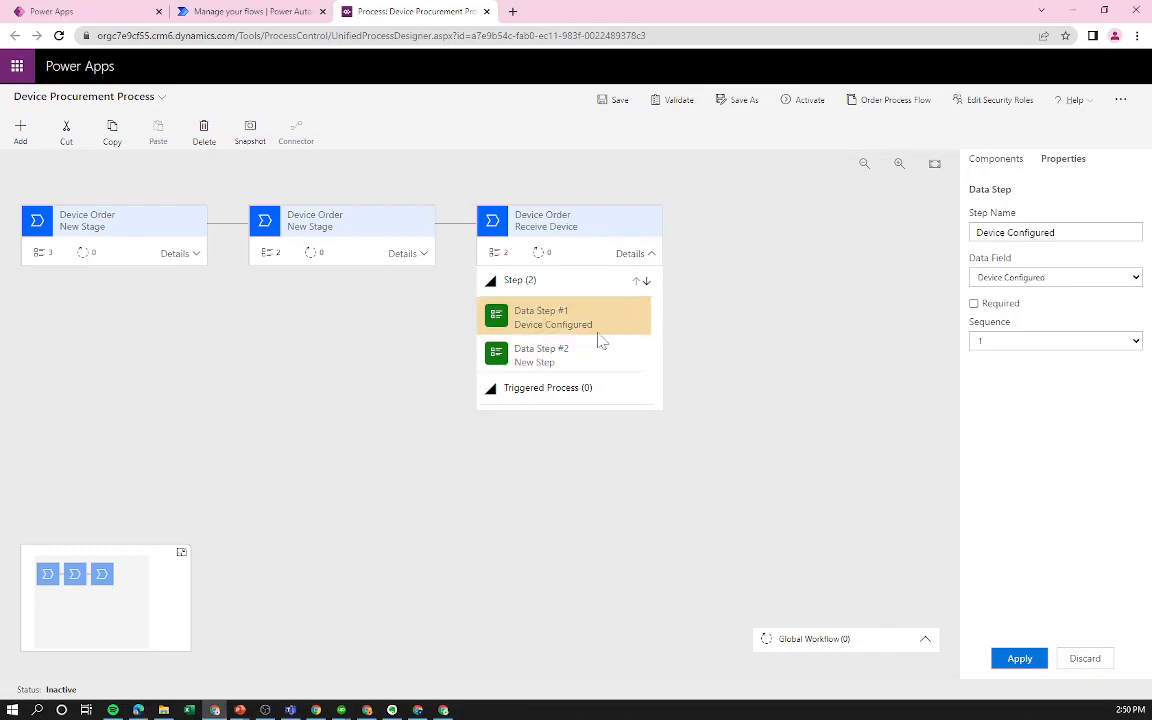
drag(588, 363, 599, 321)
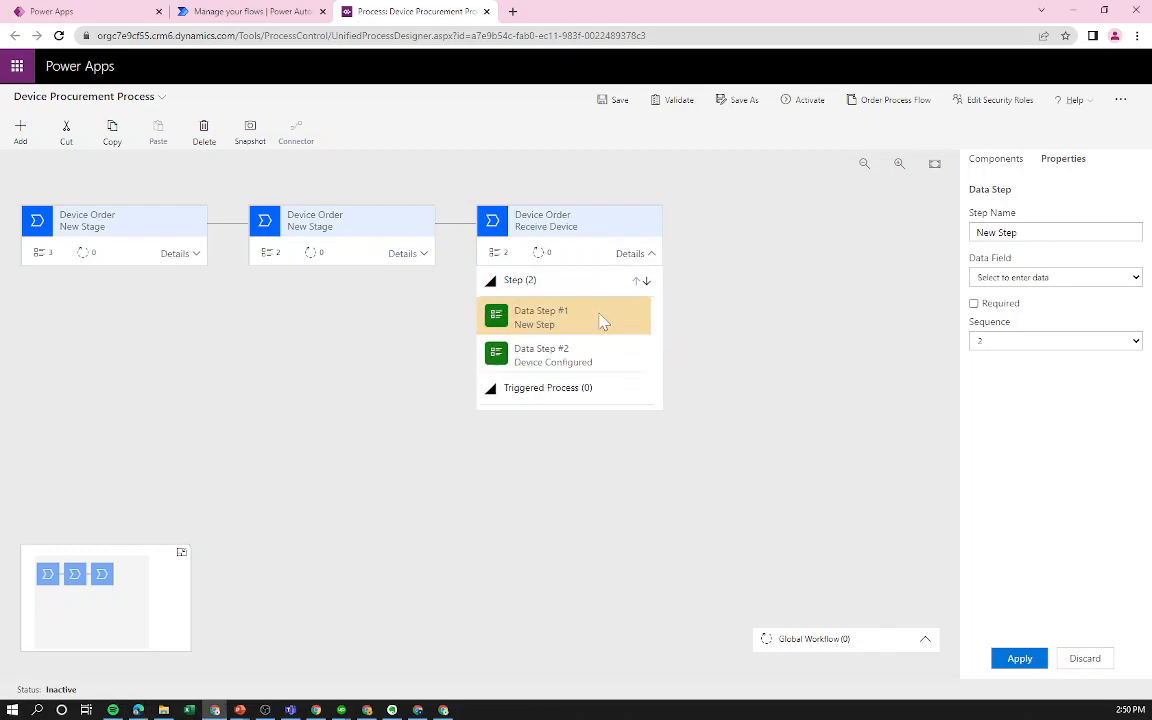
click(564, 352)
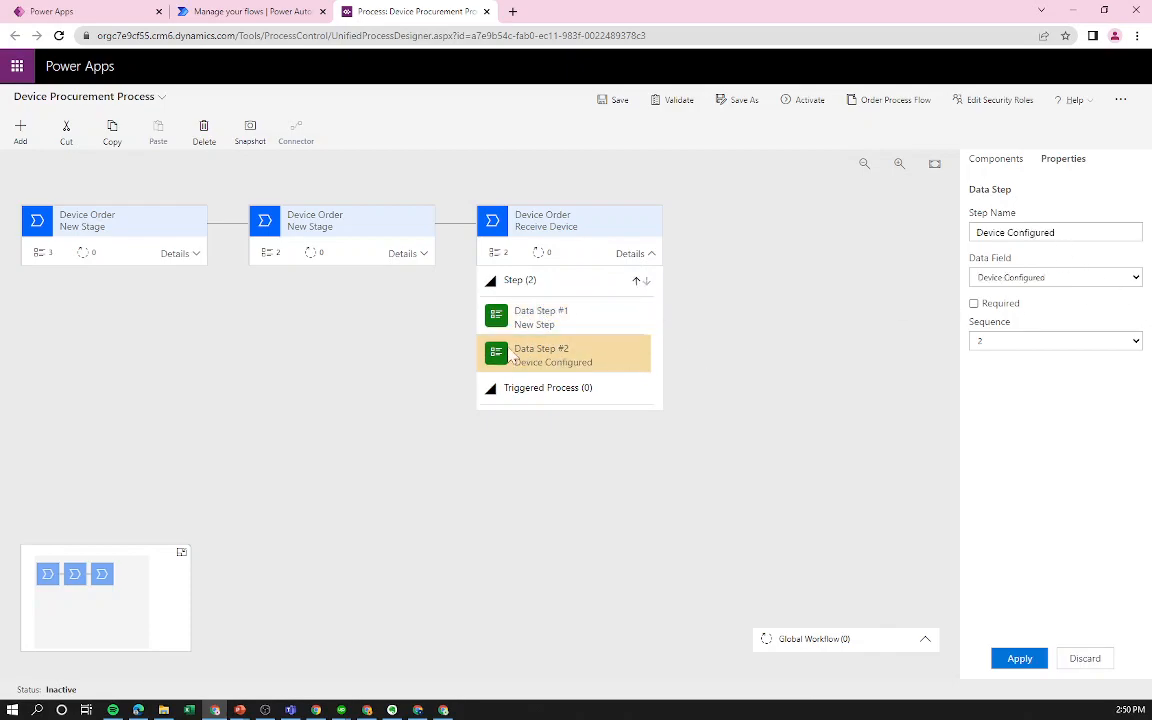
Name the Receive Device stage's first data step Date Received, link it to the Device Received field and apply the change.
click(553, 329)
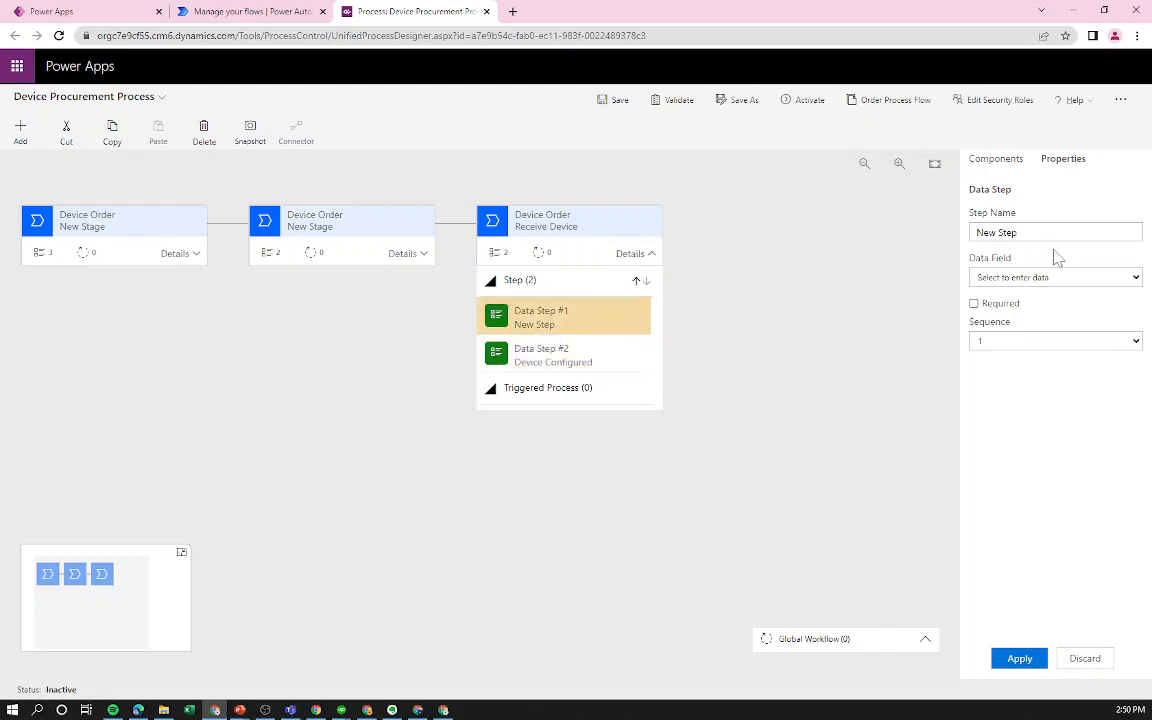
drag(1064, 233, 607, 191)
text(Date Received)
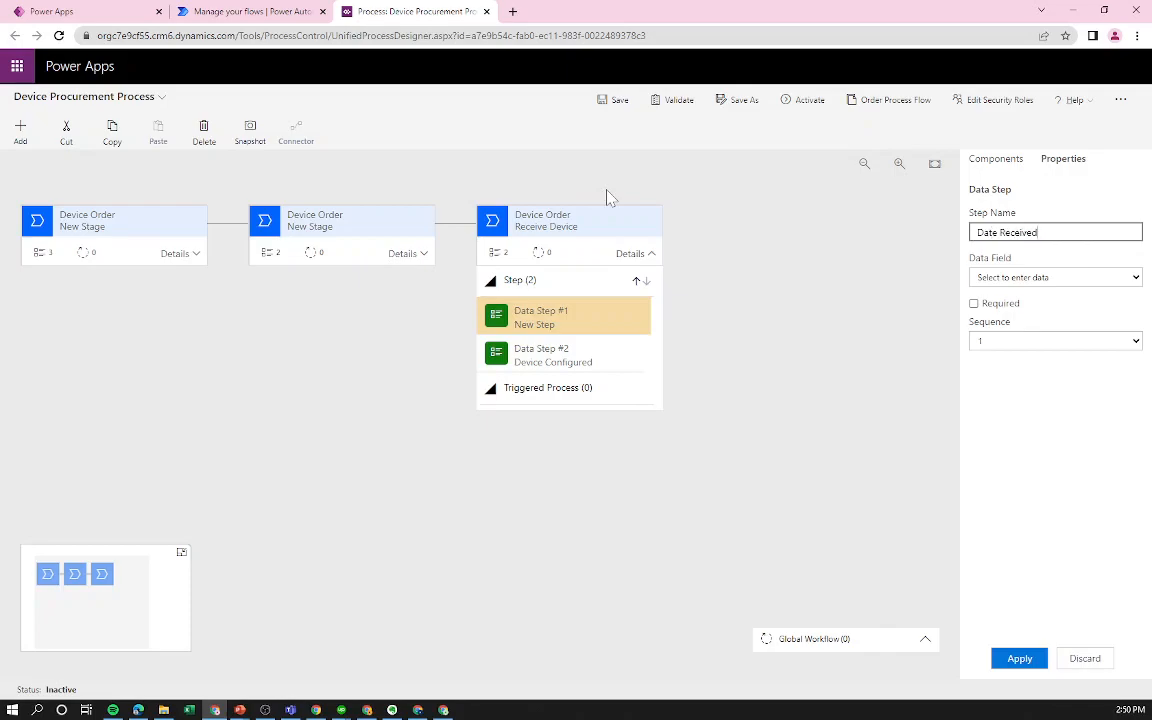
click(1000, 277)
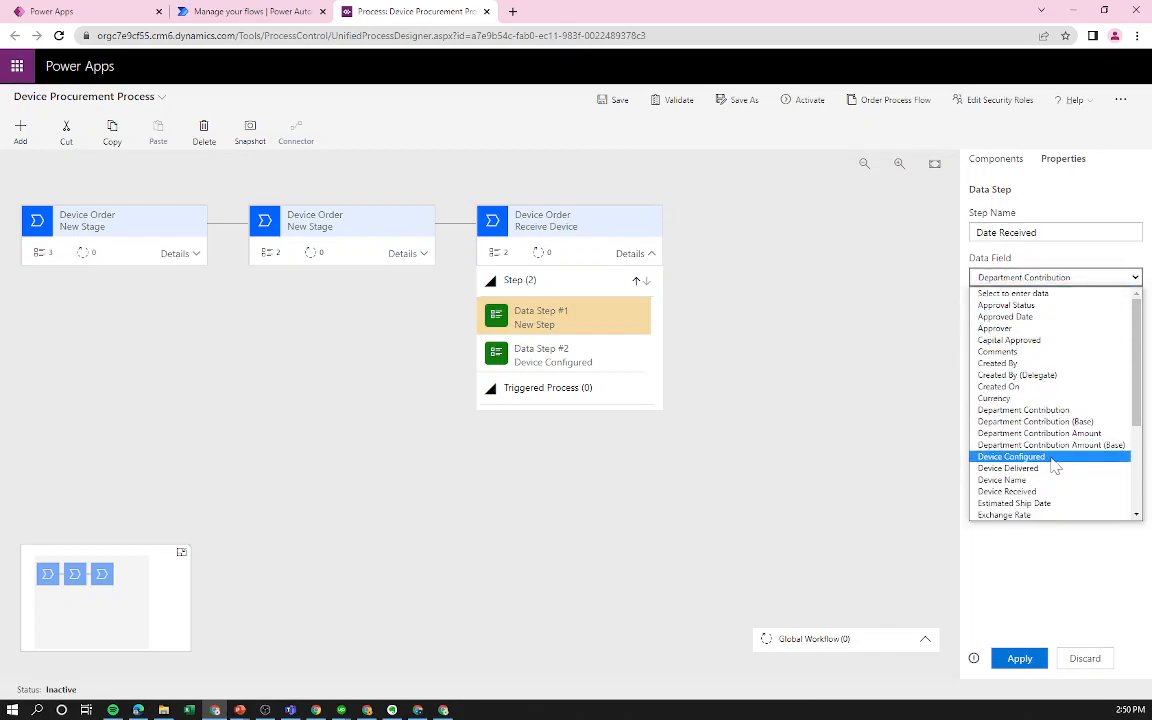
click(1050, 492)
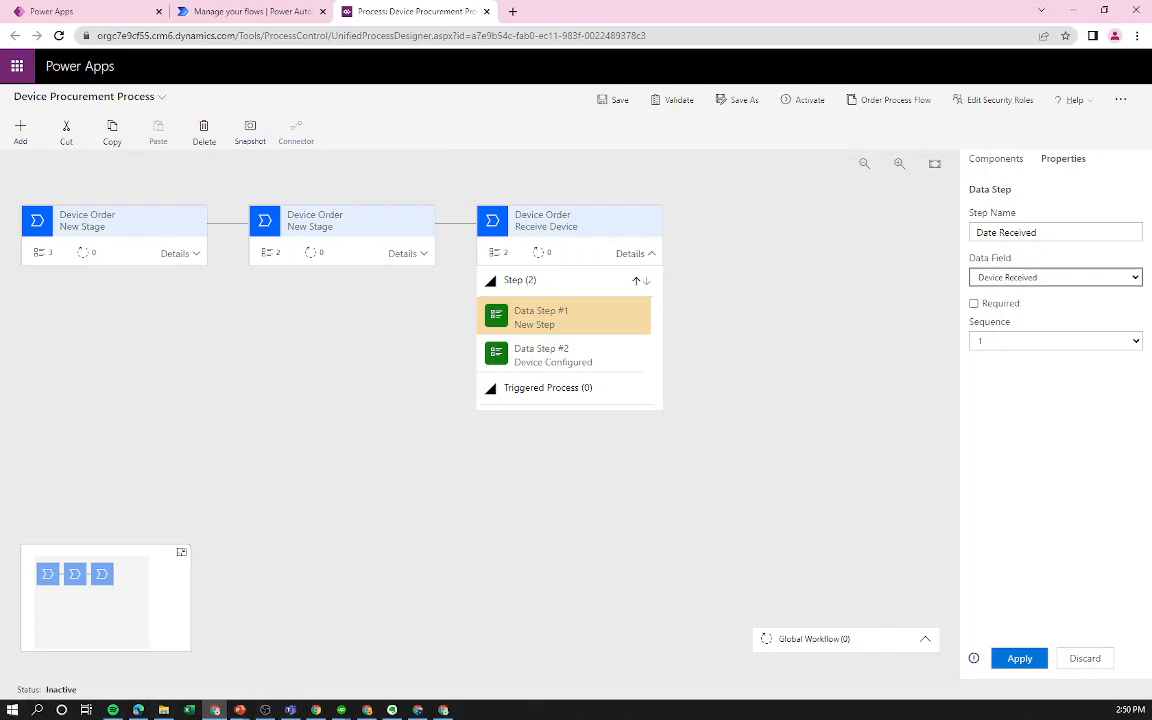
click(1016, 660)
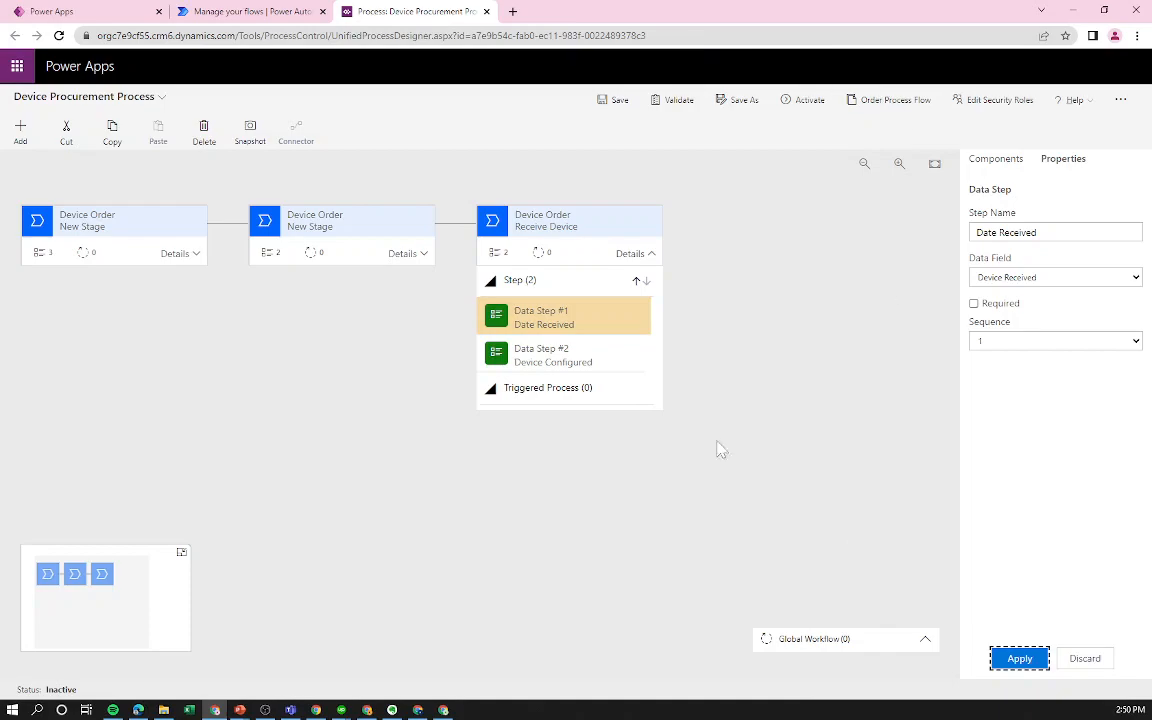
click(784, 414)
Add a fourth stage after Receive Device and enter Distribute Device as its display name.
click(997, 164)
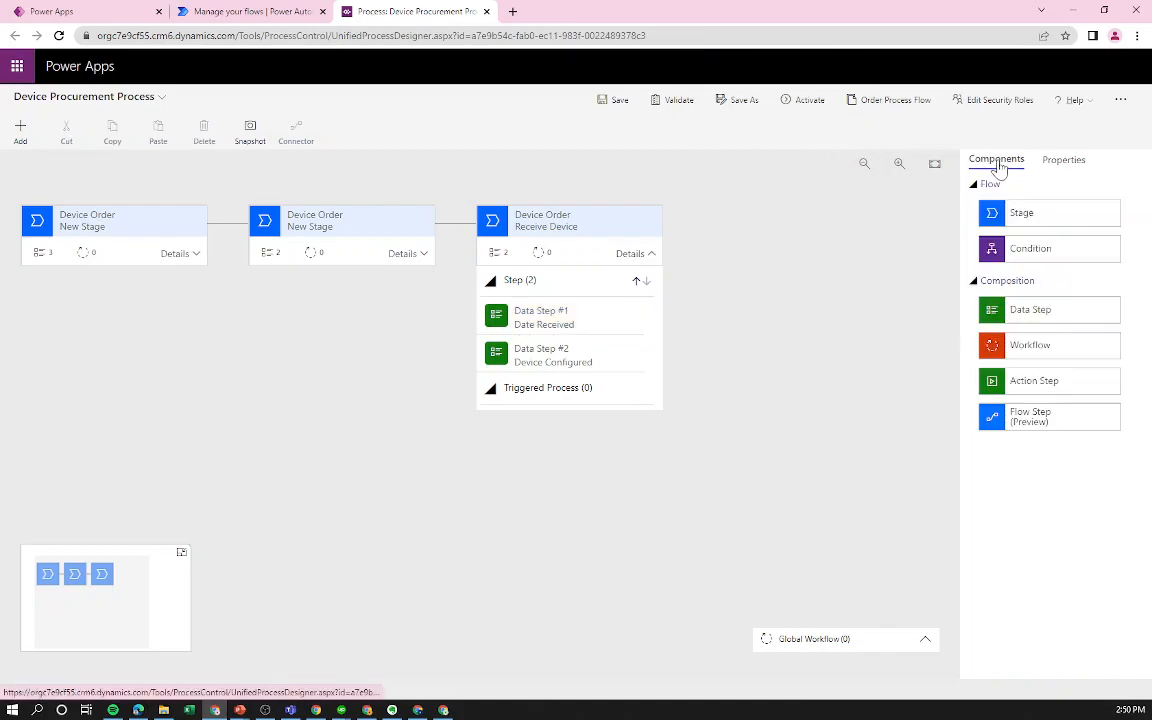
drag(1036, 207, 694, 249)
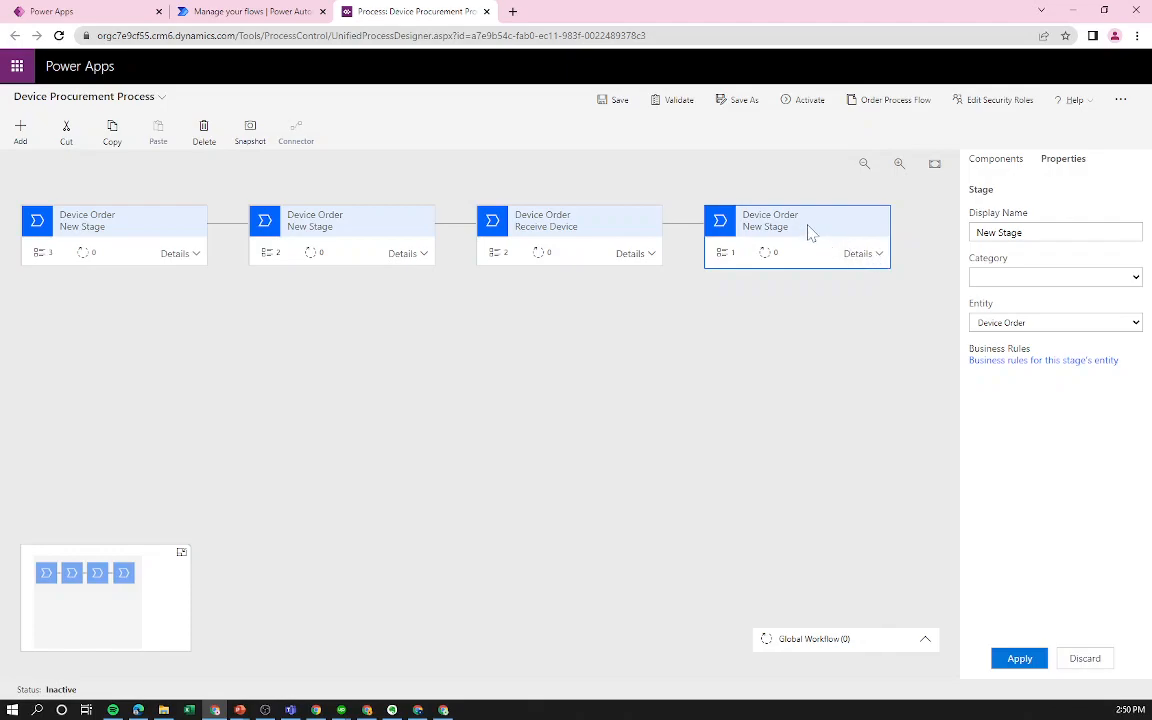
drag(1029, 232, 811, 240)
text(Distribute Device)
Enter Device Delivered as the name of the fourth stage's data step and select Device Delivered as its data field.
click(862, 253)
click(785, 326)
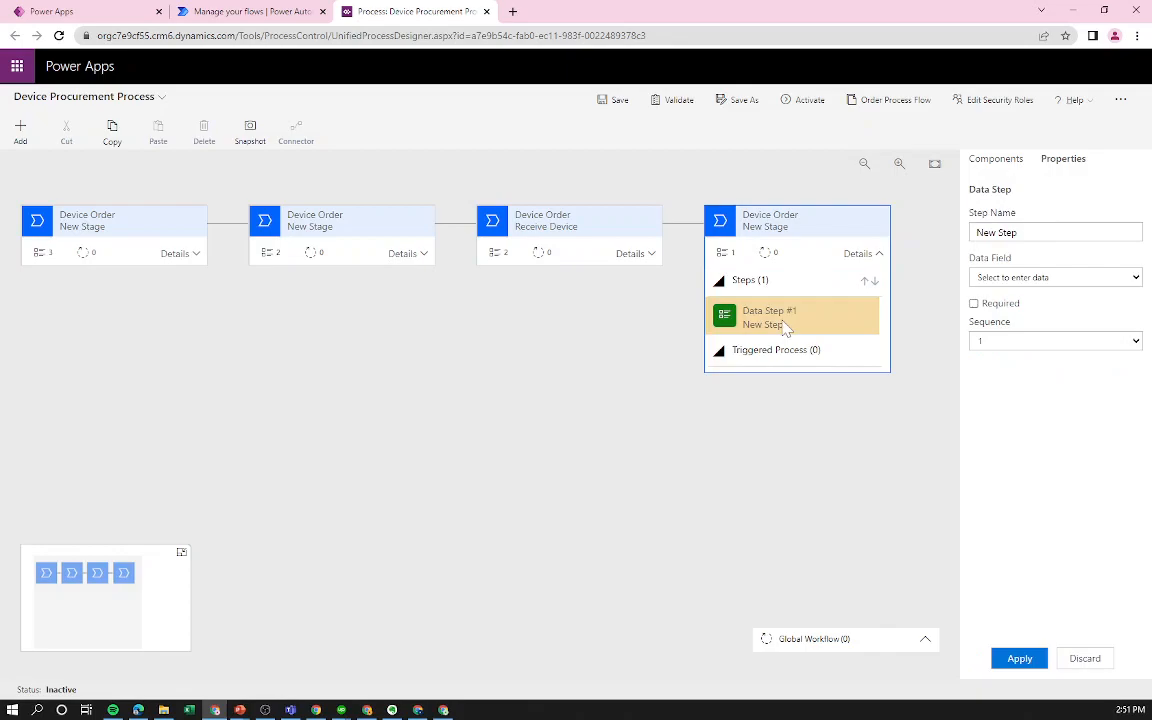
drag(1022, 232, 730, 185)
text(Device Delivered)
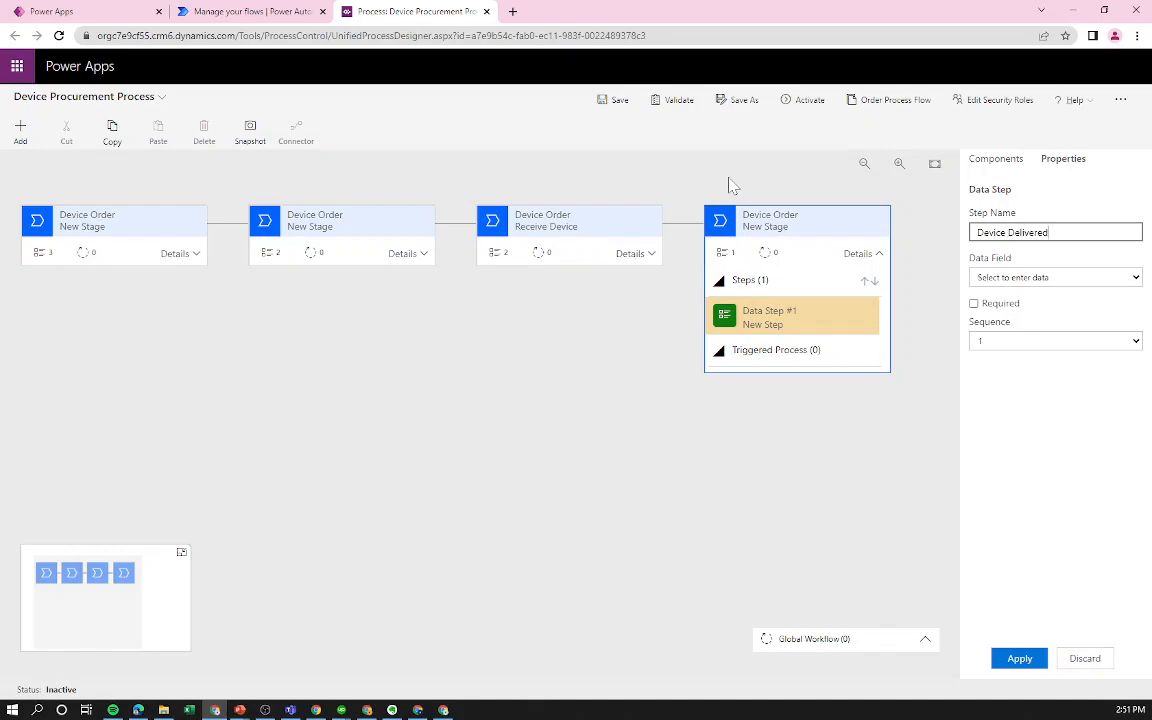
click(1050, 277)
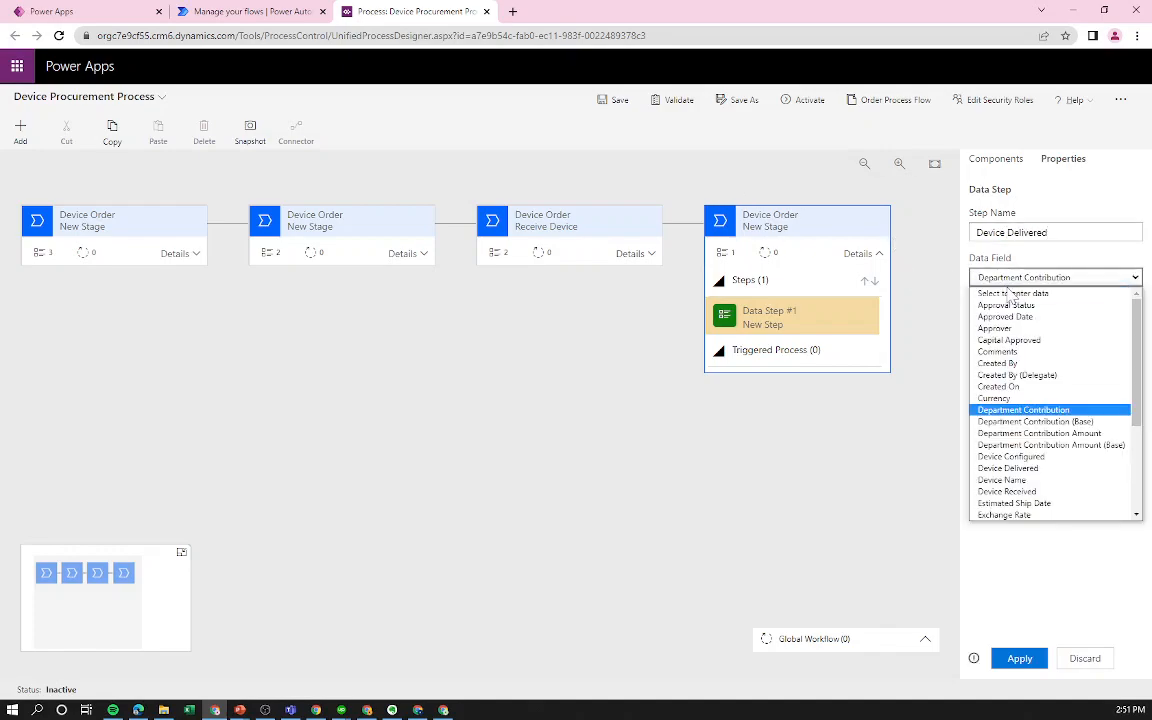
click(1008, 468)
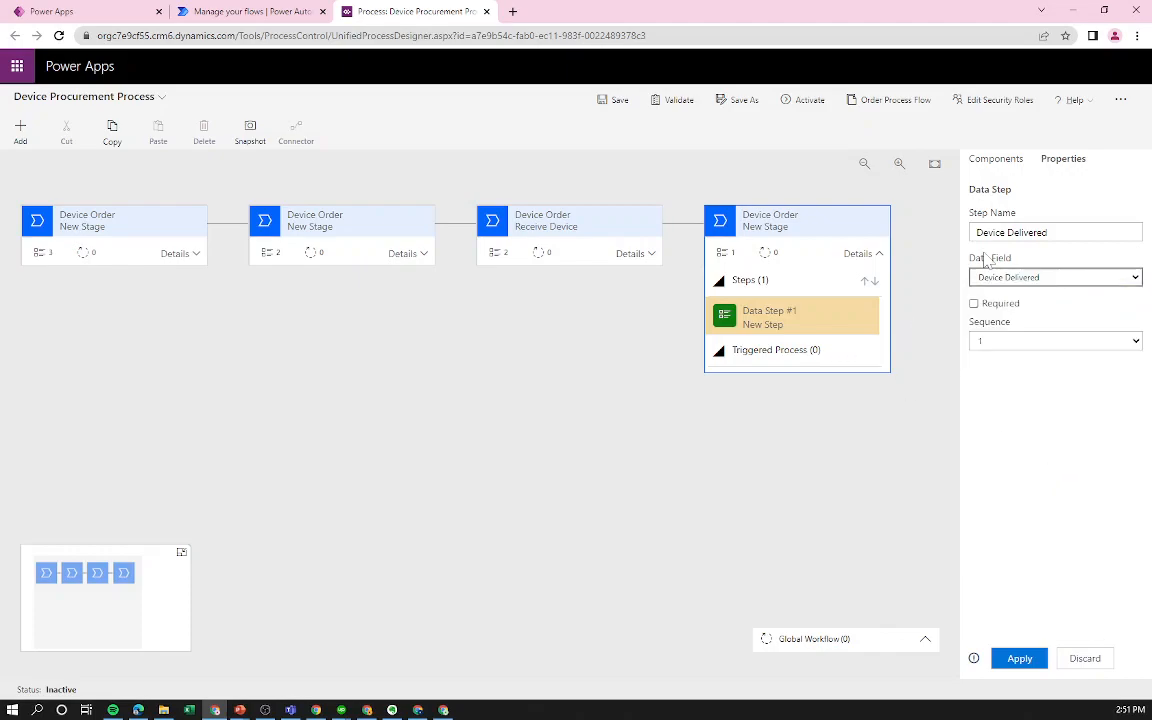
Add a second data step to the fourth stage, name it Send Survey, link it to the Send Survey field and apply.
click(1006, 164)
drag(1035, 312, 756, 350)
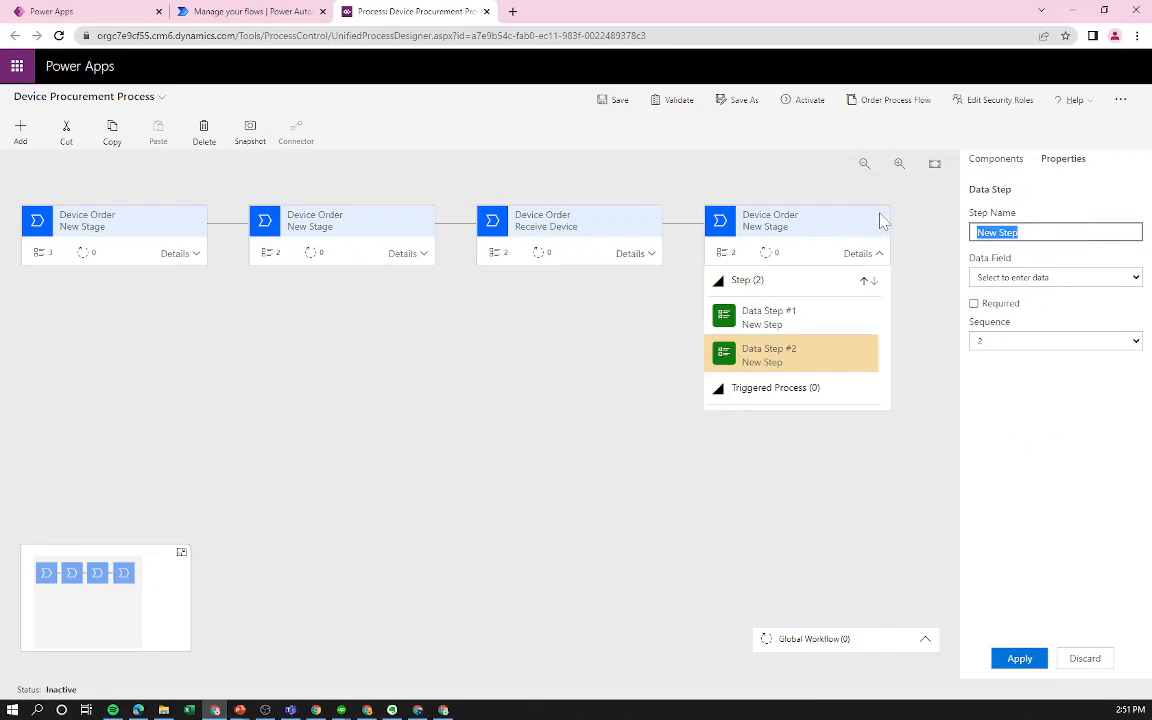
text(Send)
click(1065, 277)
scroll(980, 478, down, 5)
click(1000, 514)
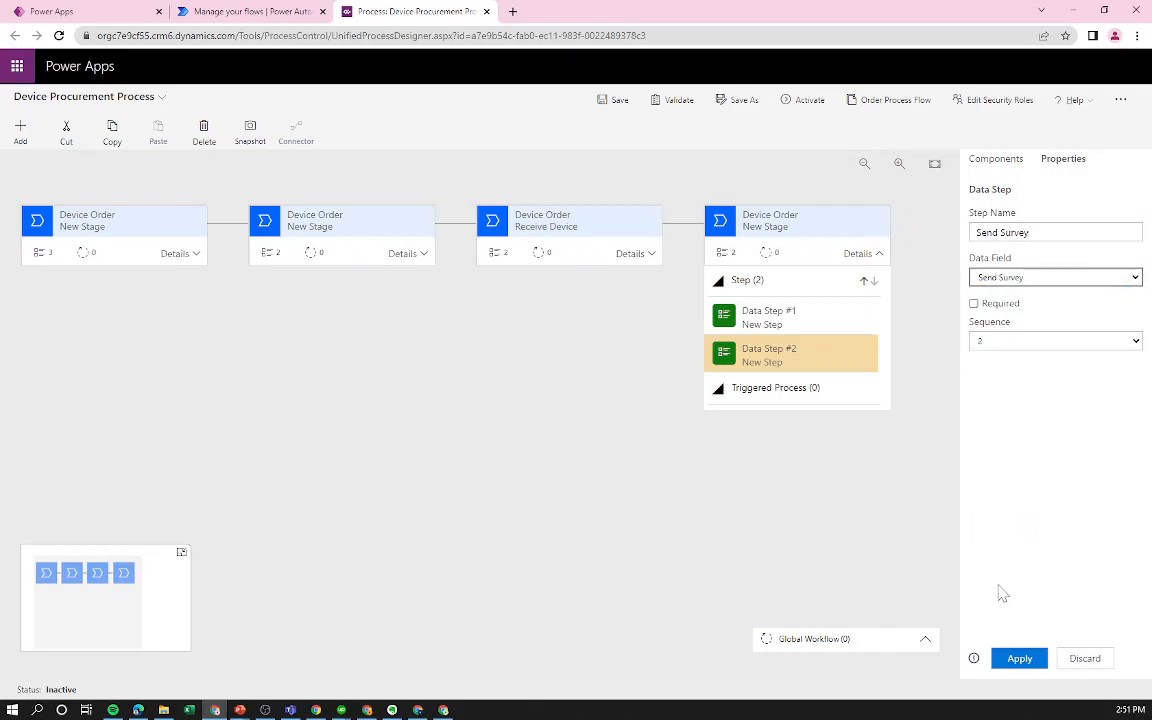
click(1019, 659)
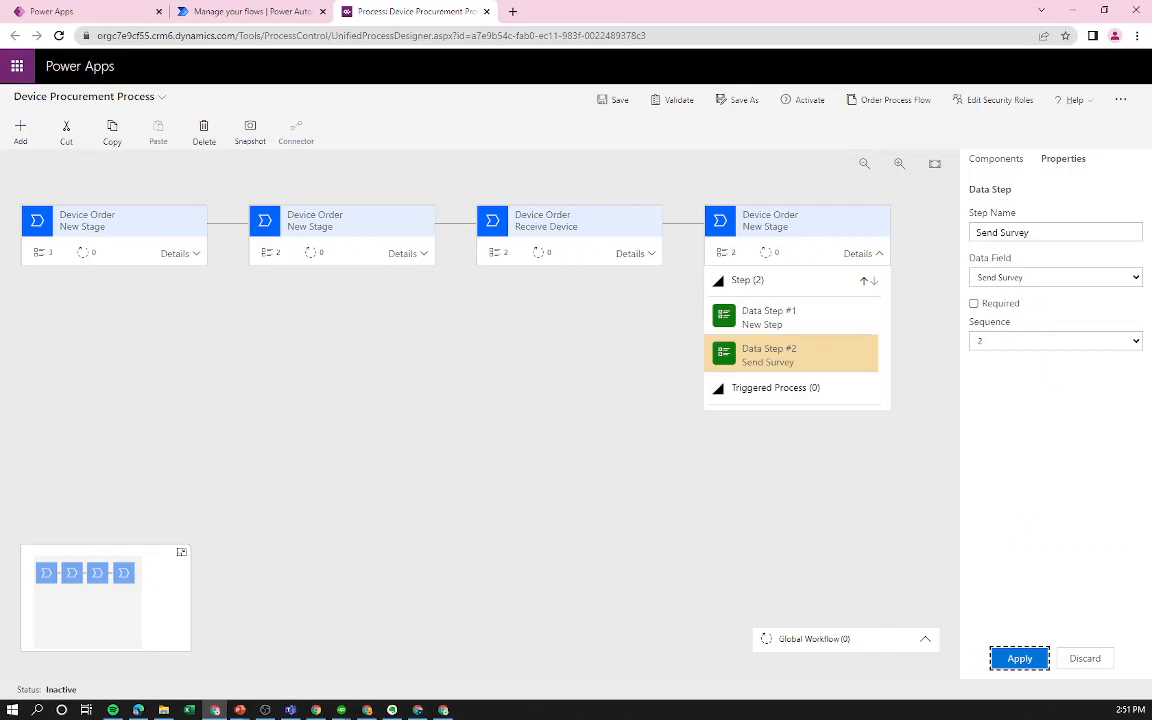
click(811, 226)
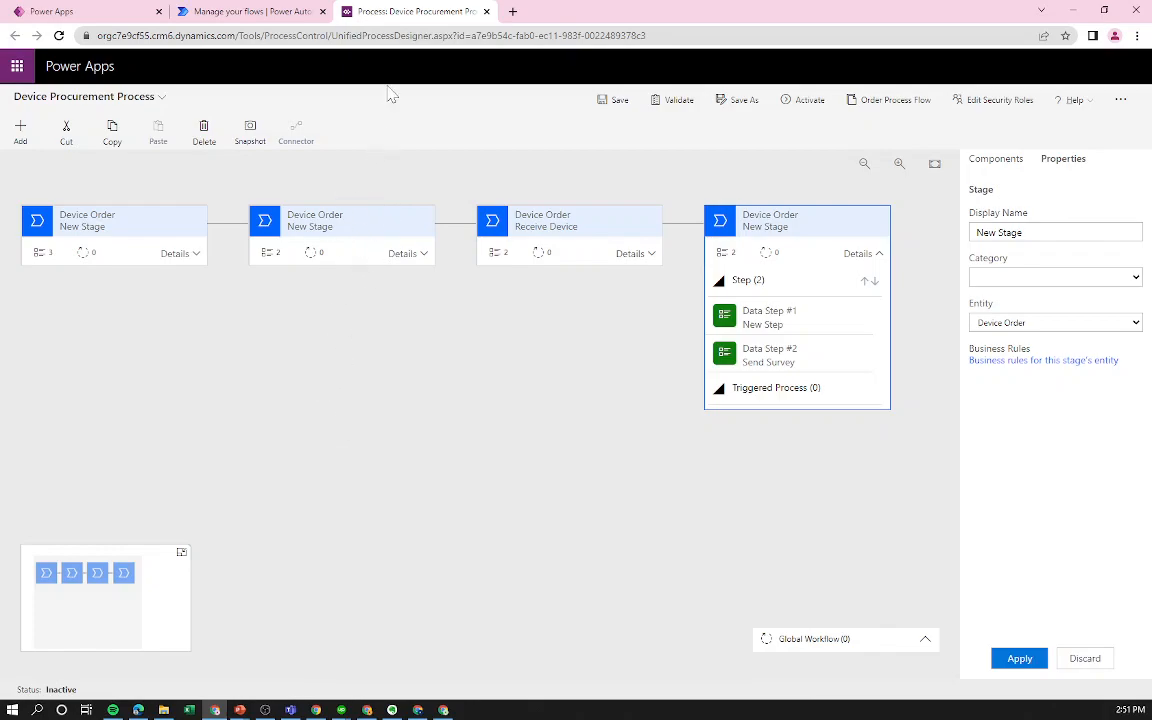
click(364, 233)
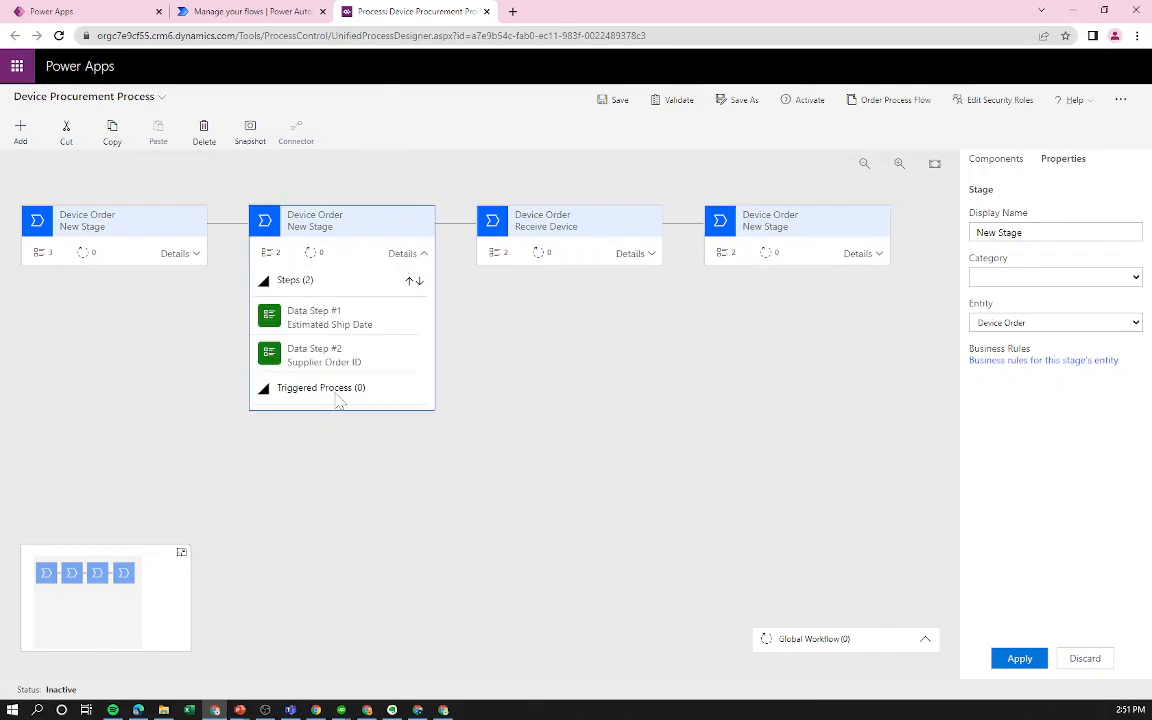
click(352, 355)
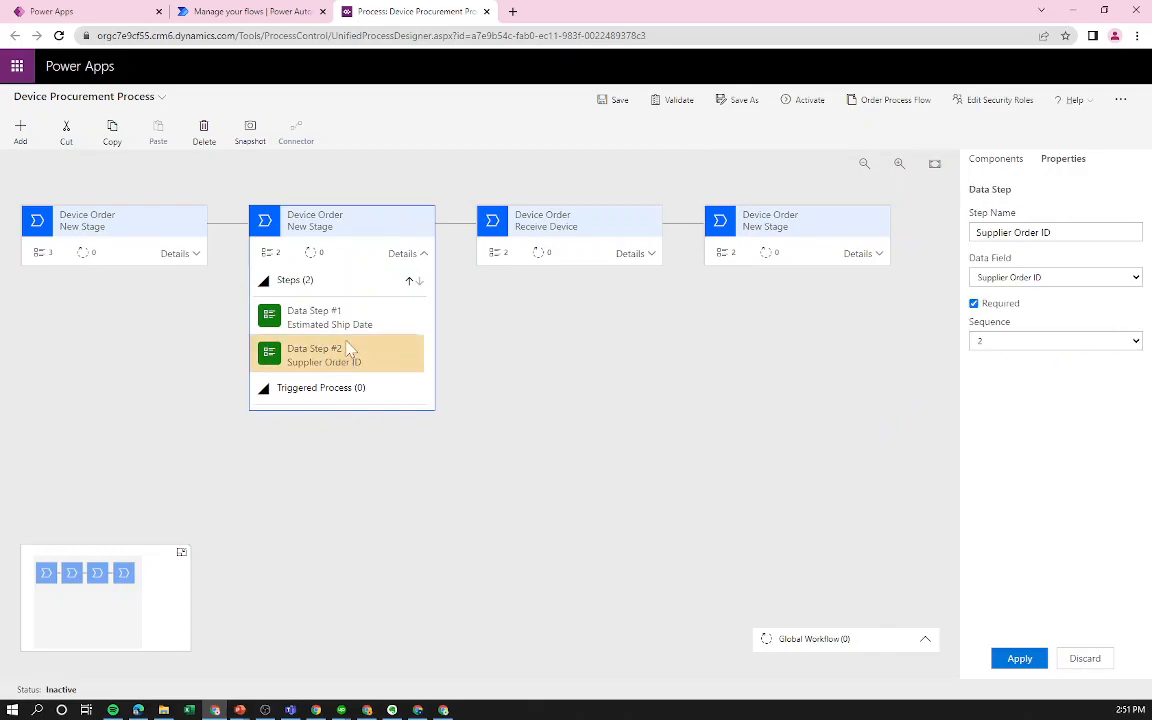
click(577, 218)
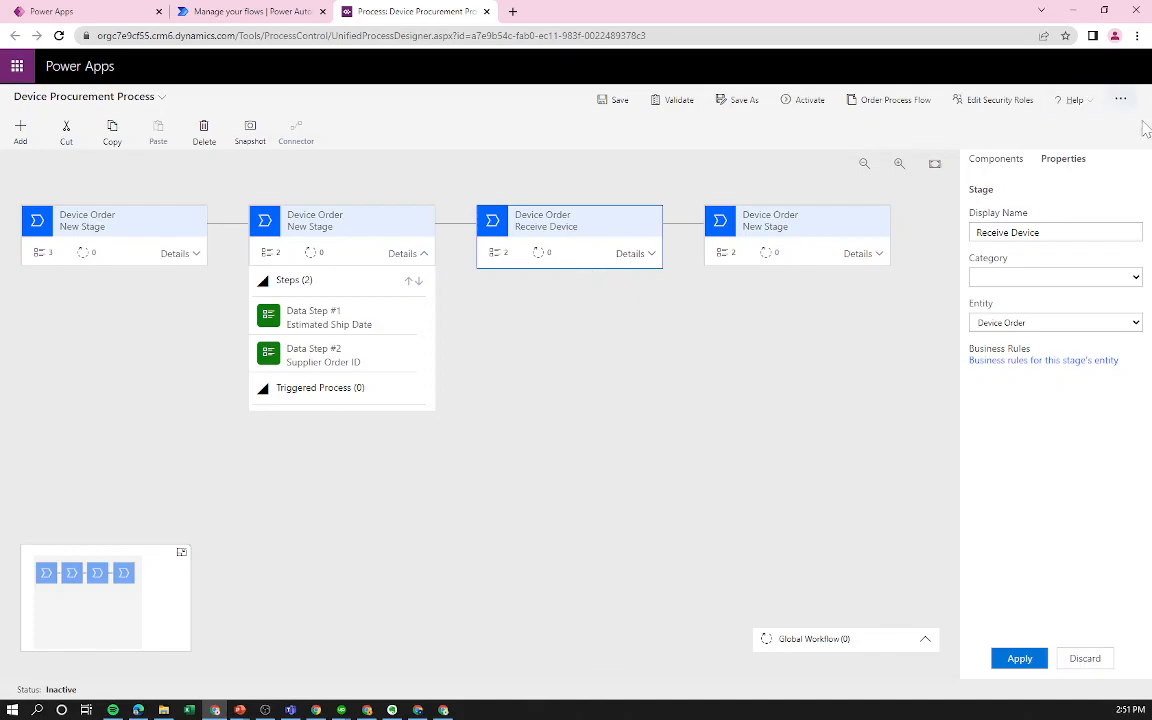
Rename the fourth stage of the process as Distribute Device and apply the change.
click(857, 232)
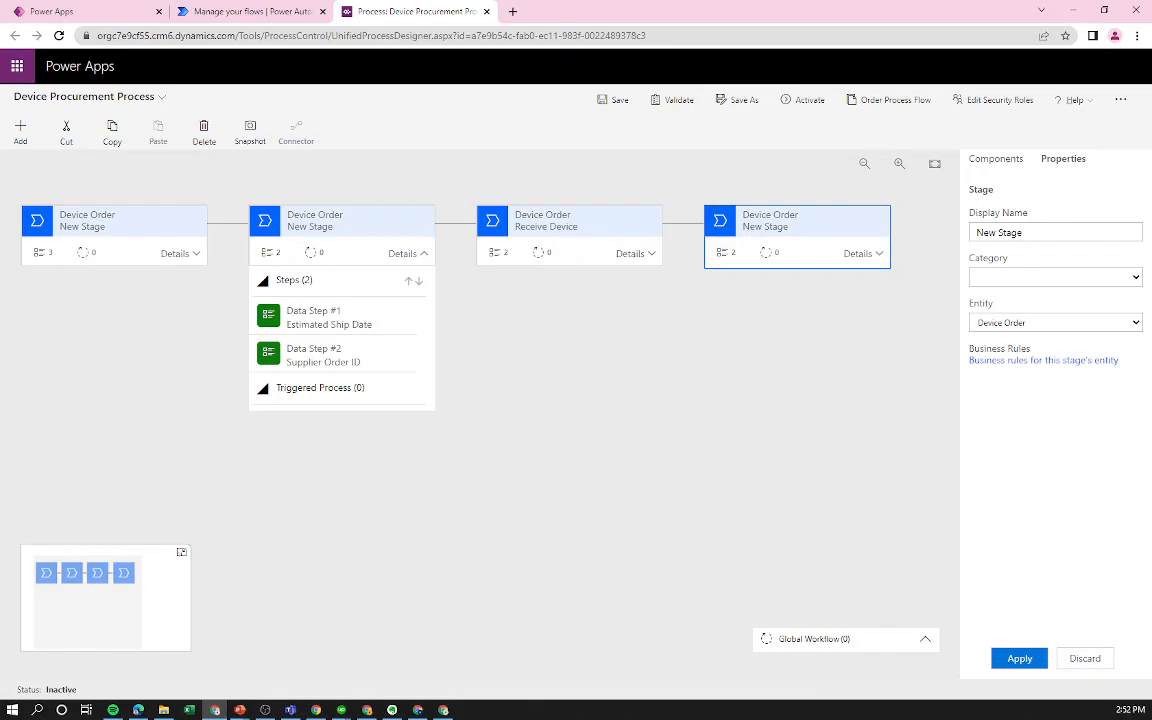
click(1045, 232)
key(ctrl+a)
text(De)
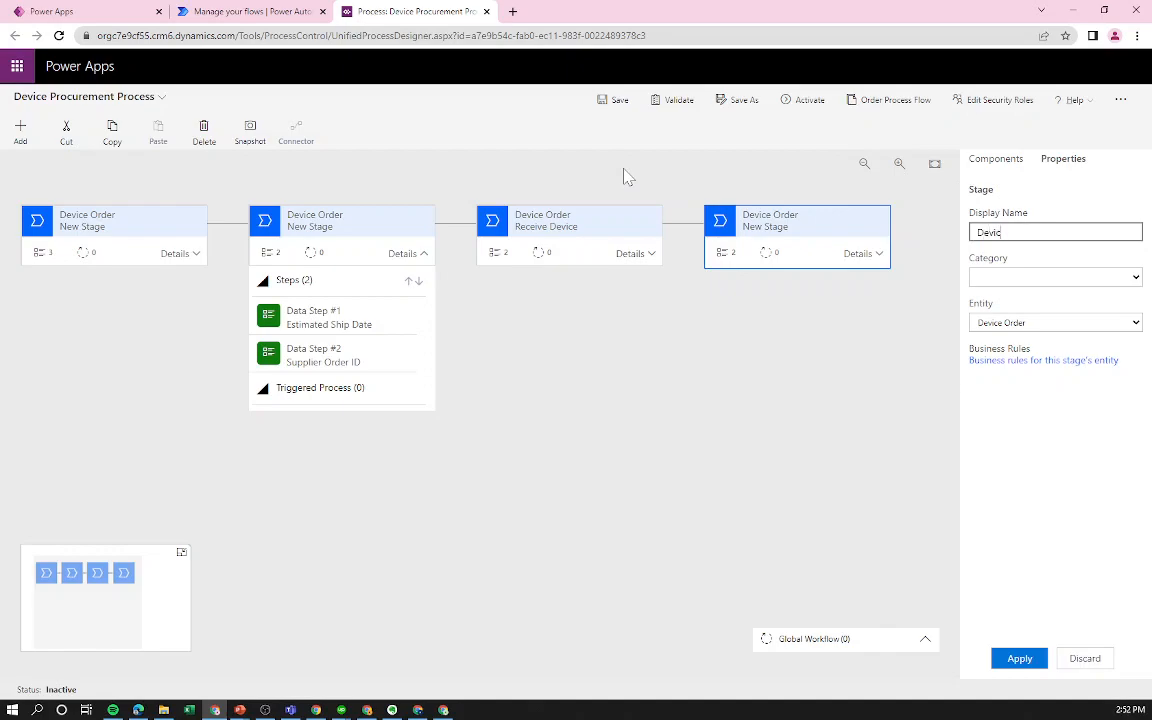
key(BackSpace)
key(BackSpace)
key(BackSpace)
key(BackSpace)
key(BackSpace)
text(Distribute De)
click(1020, 658)
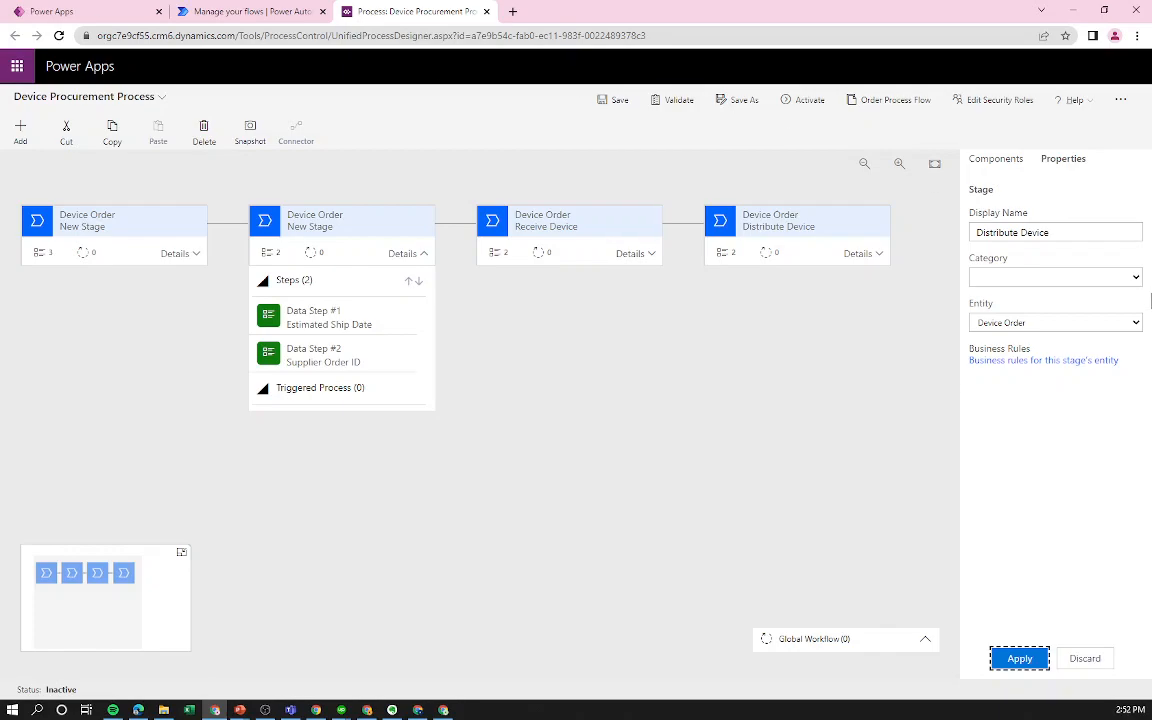
Add a condition between the first and second stages and enter Check Price as its display name.
click(995, 162)
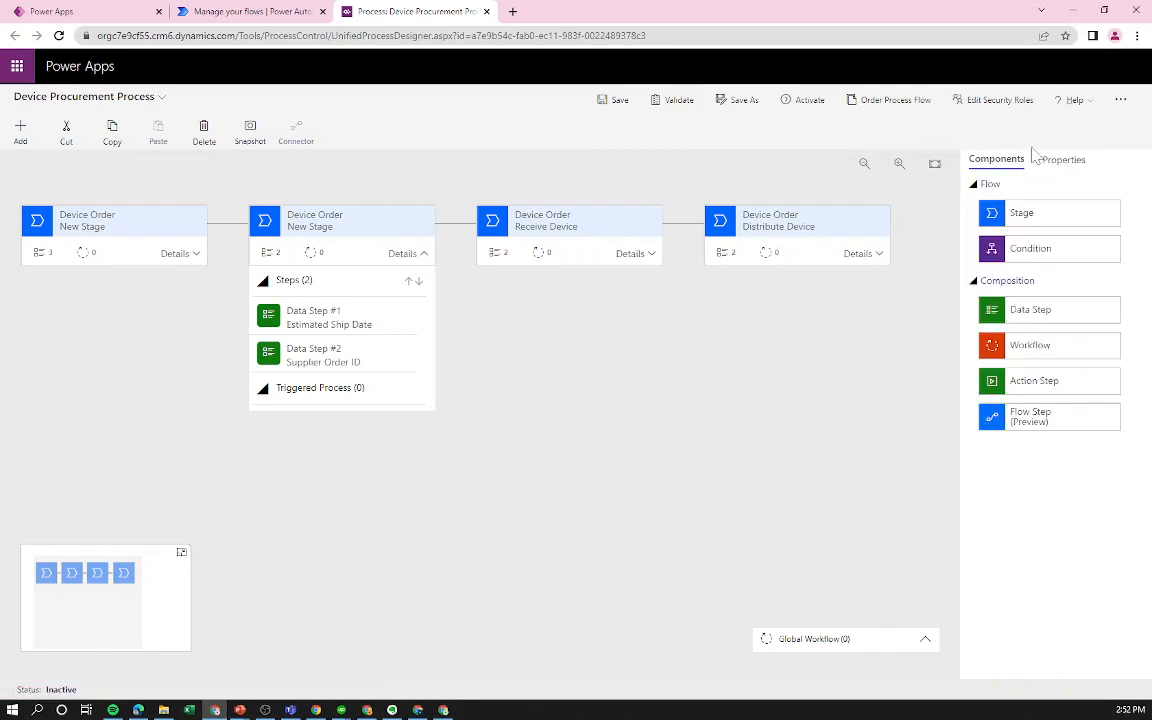
drag(1073, 256, 232, 245)
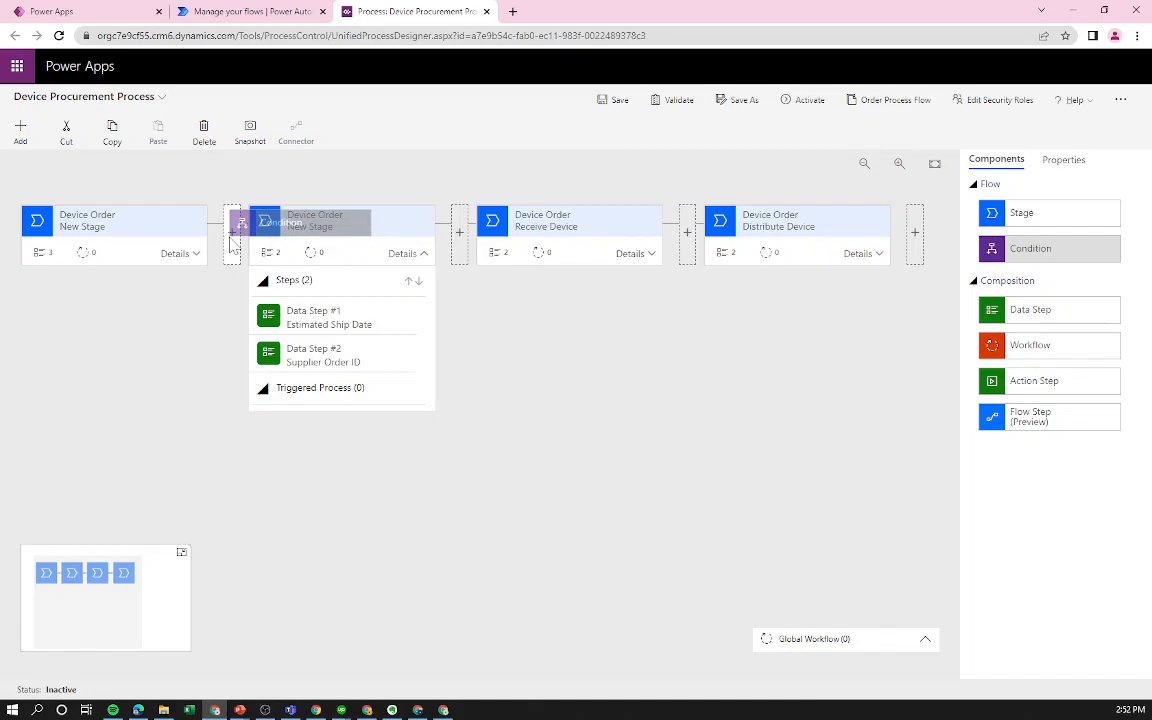
drag(230, 240, 227, 250)
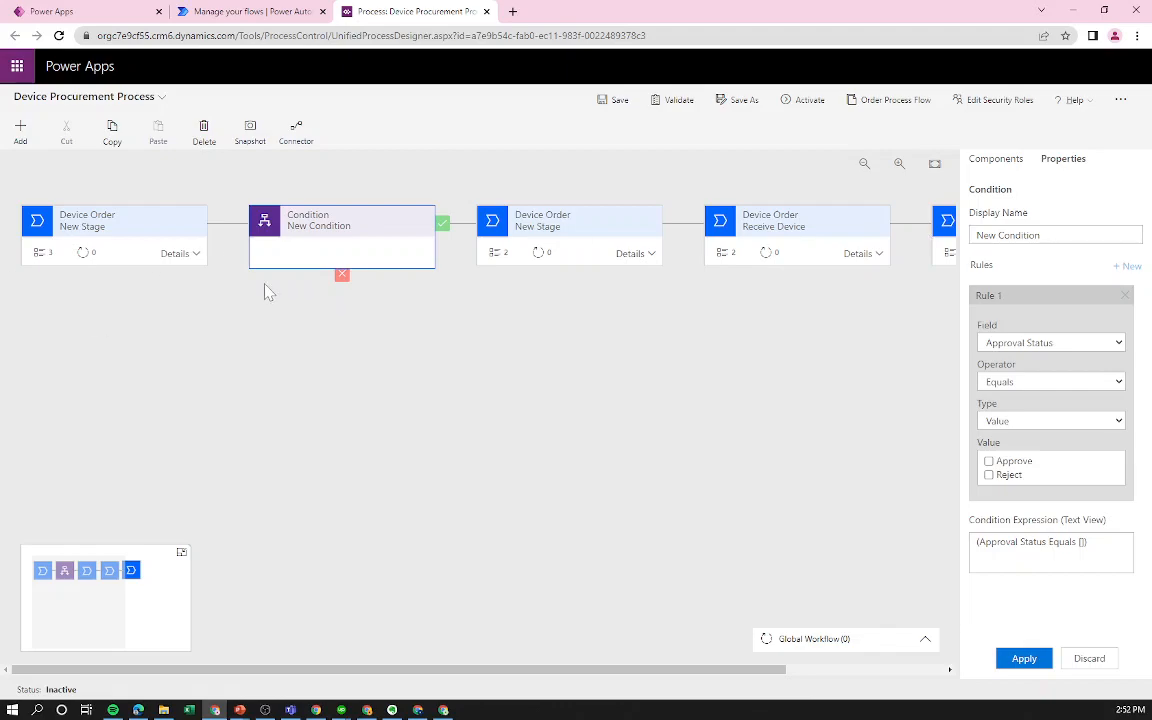
click(1065, 234)
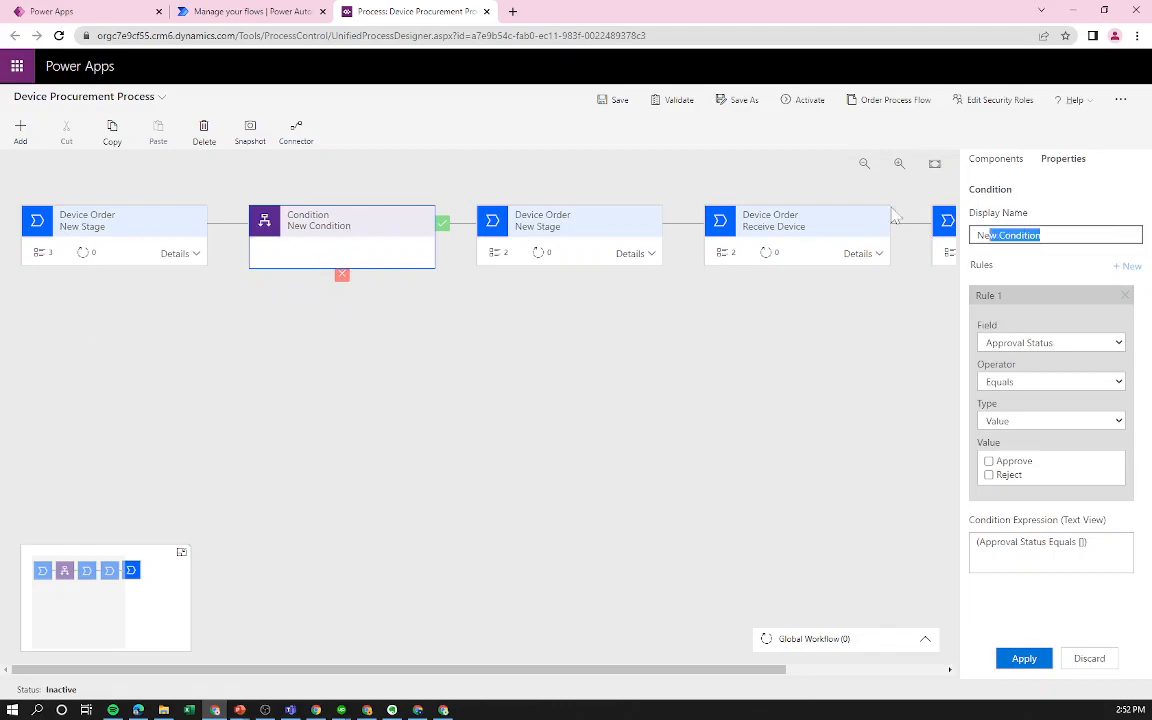
text(Cho)
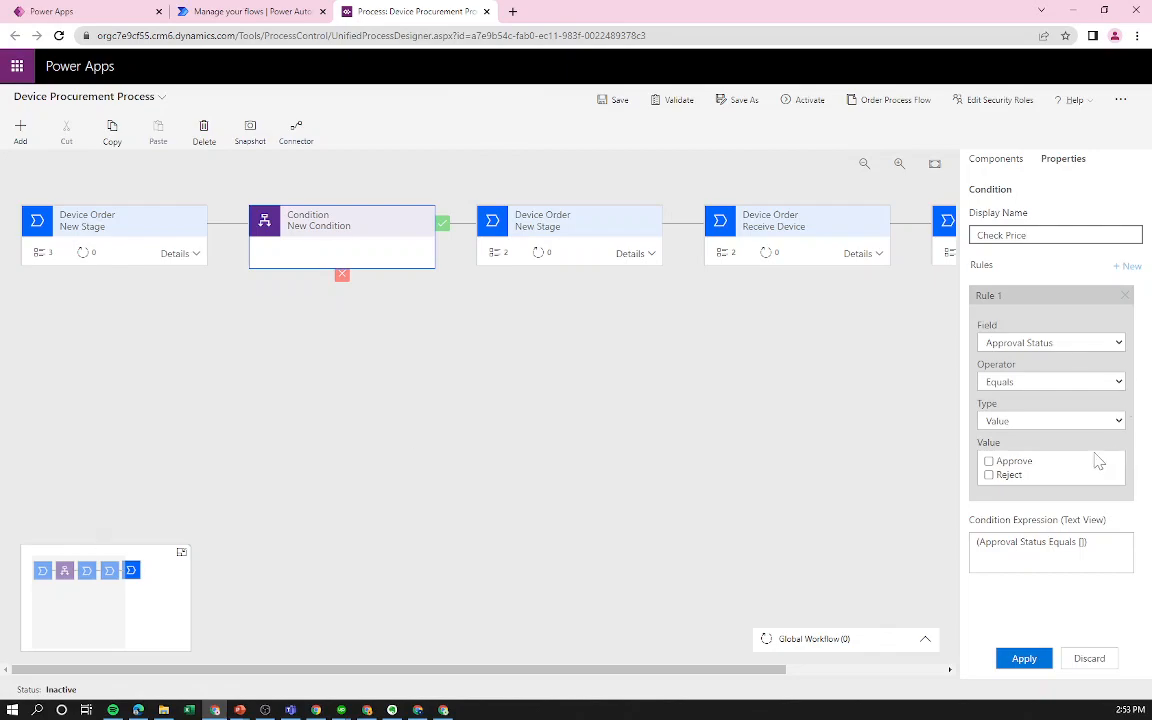
Set the Check Price rule to Price is greater than the value 1000, apply it and save the process.
click(1033, 344)
key(p)
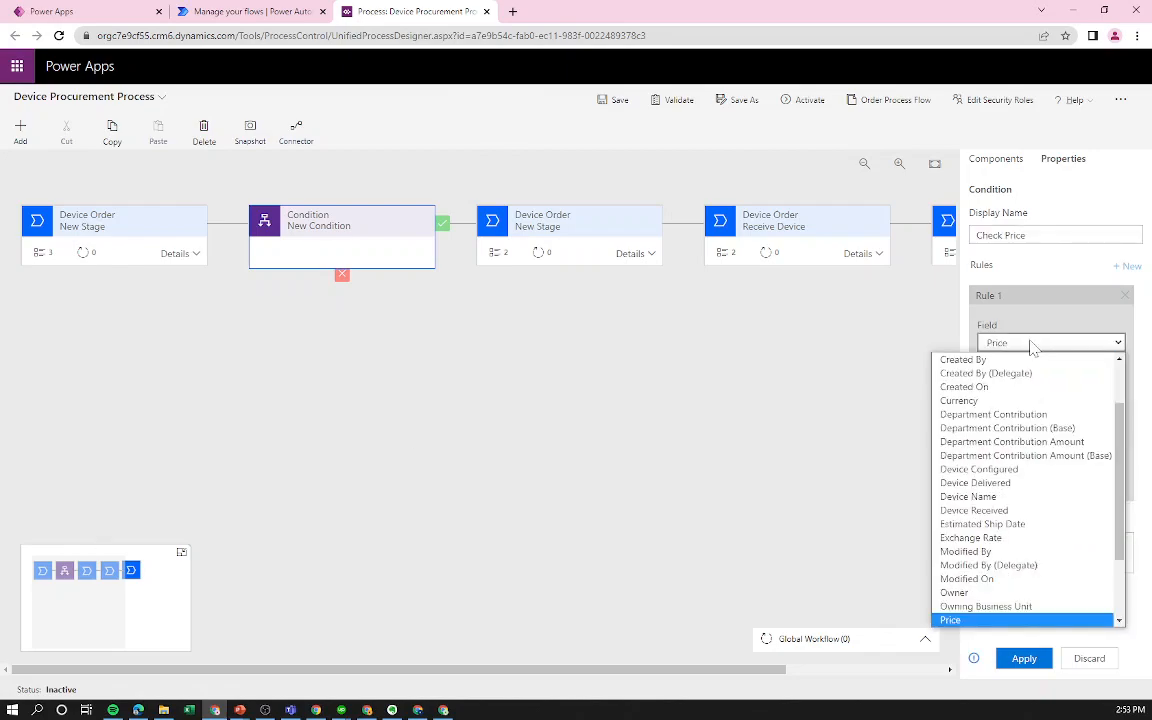
key(Return)
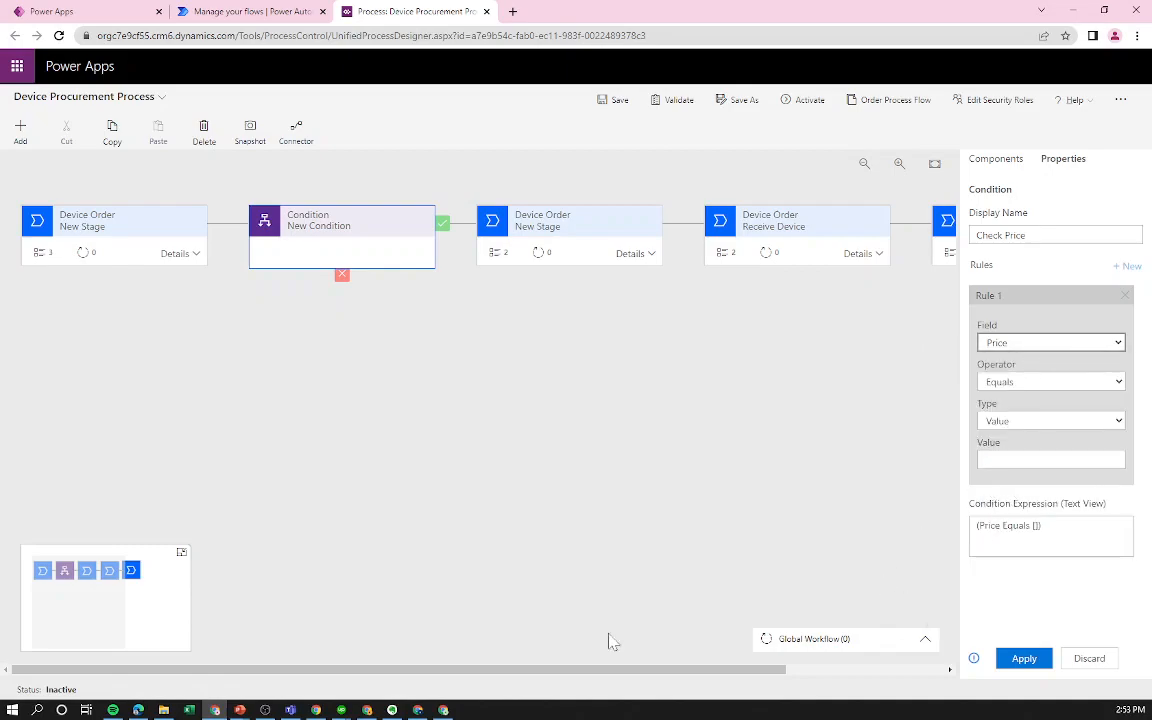
click(1049, 383)
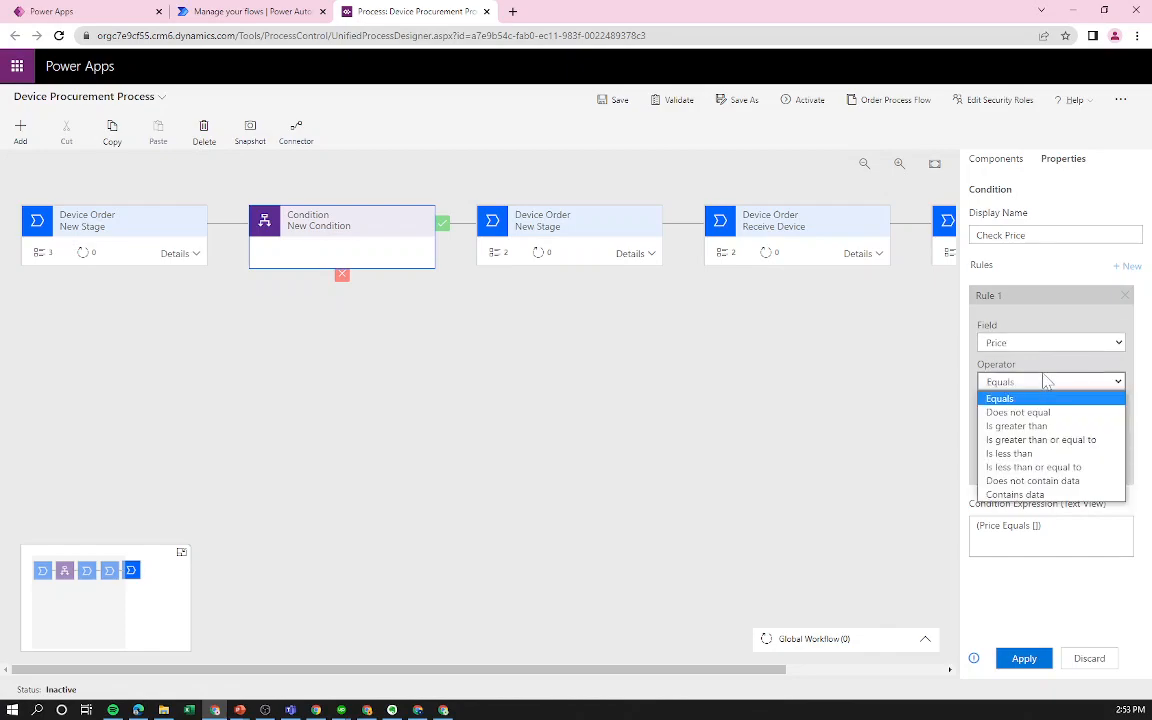
click(1030, 426)
click(1018, 421)
click(1020, 437)
click(1009, 476)
click(1012, 461)
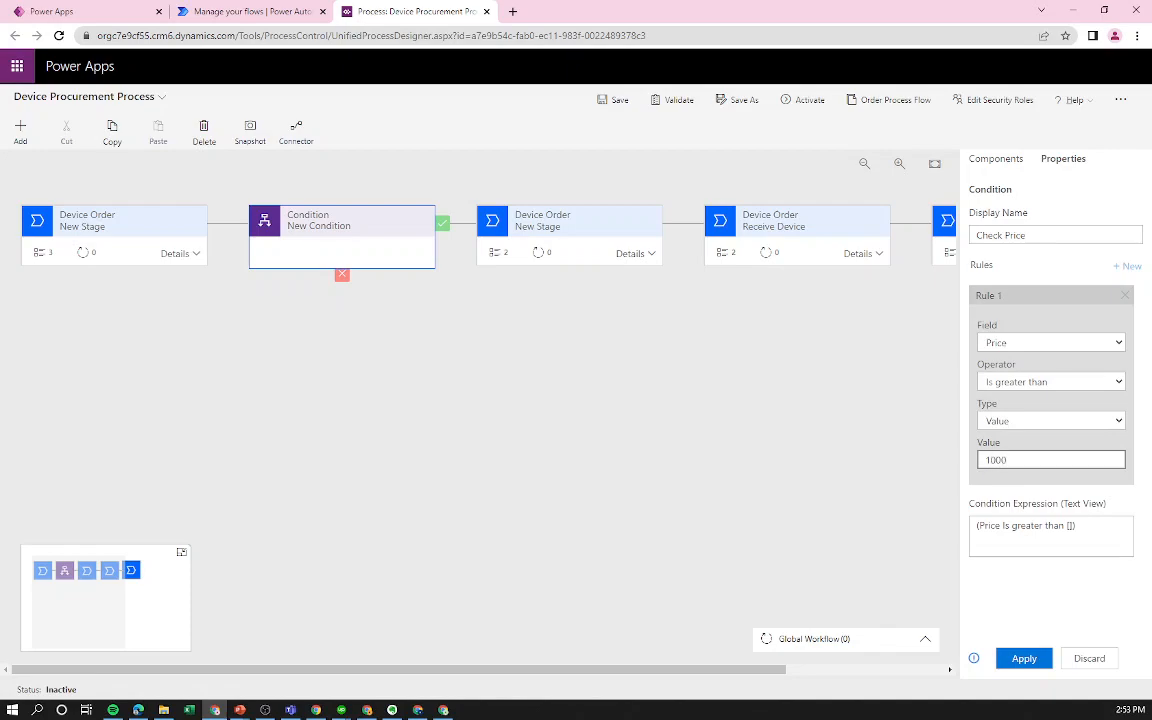
click(1024, 658)
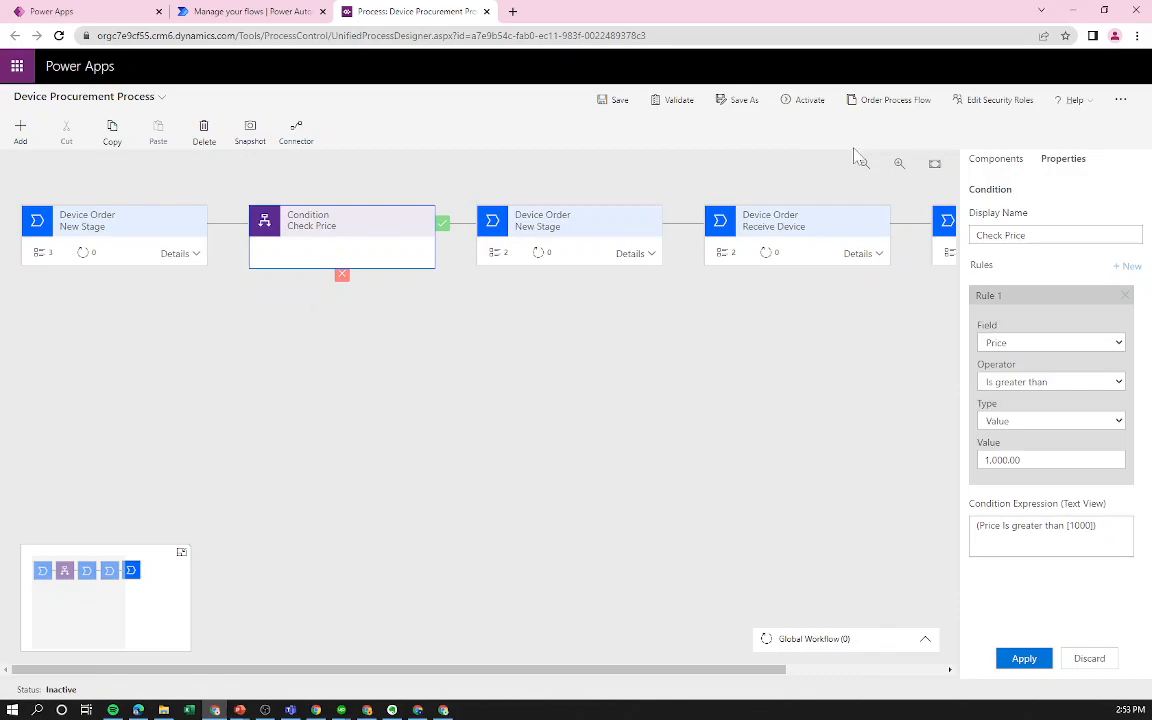
click(602, 101)
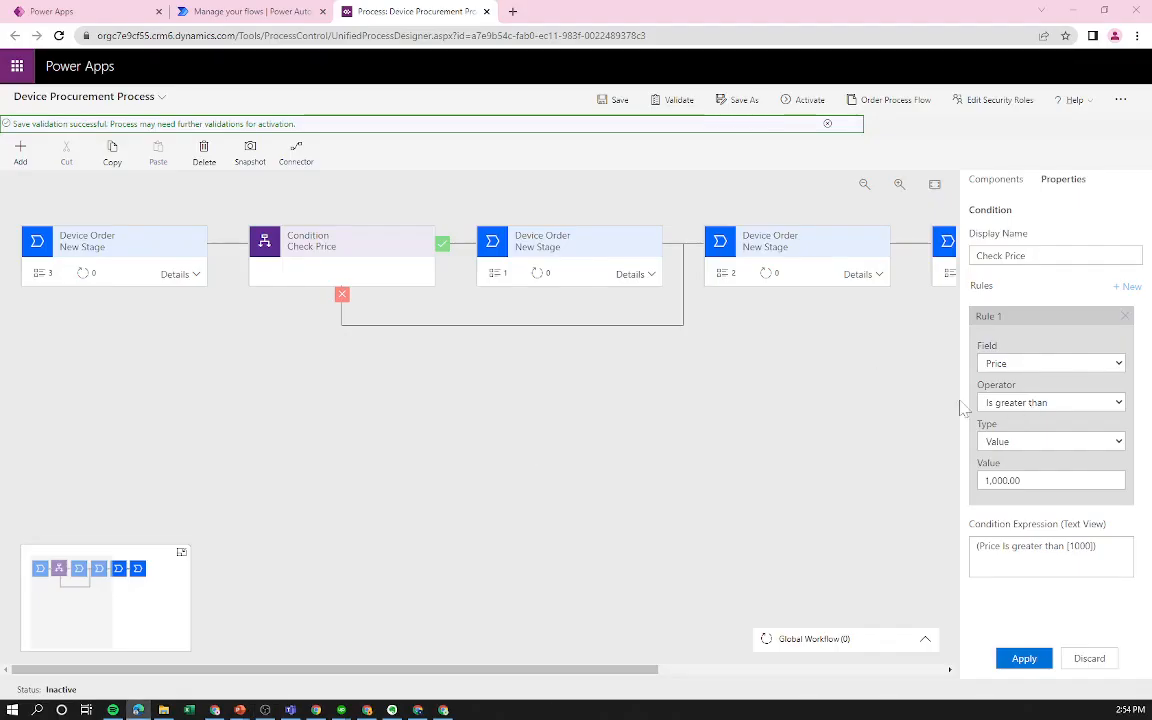
Examine the stages around the Check Price condition and the data steps of the stage where its branches rejoin.
click(637, 421)
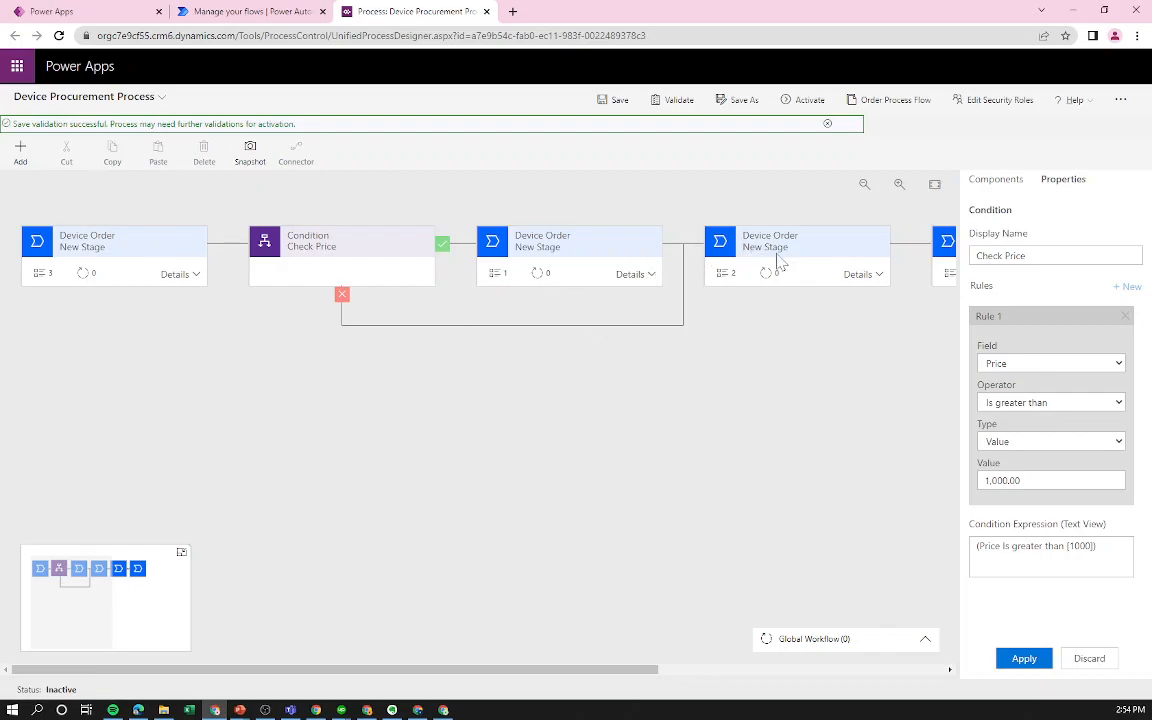
click(795, 256)
click(567, 245)
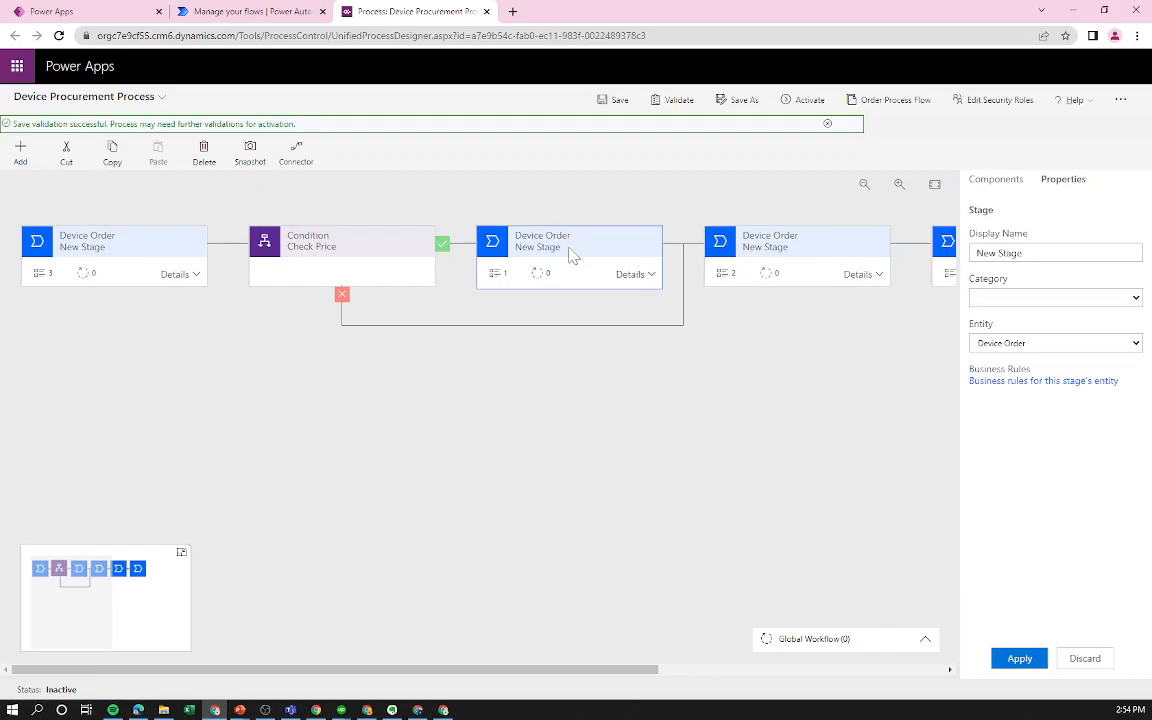
drag(542, 671, 752, 681)
click(711, 248)
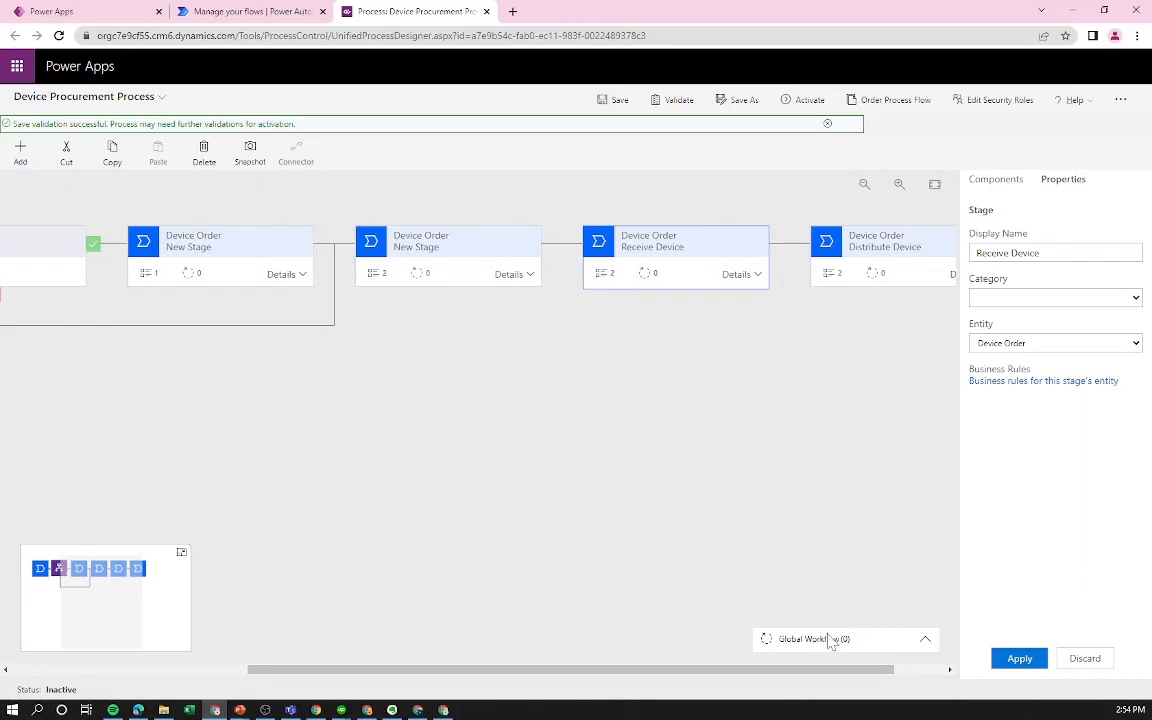
drag(855, 683, 972, 683)
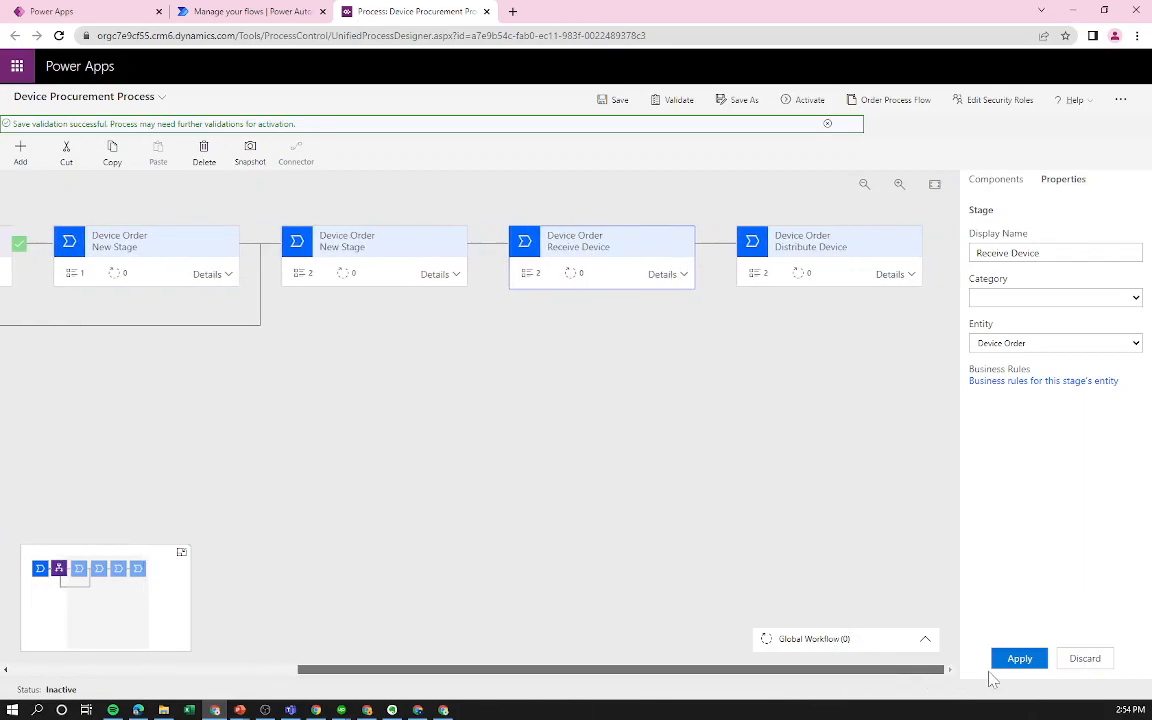
click(419, 251)
click(170, 262)
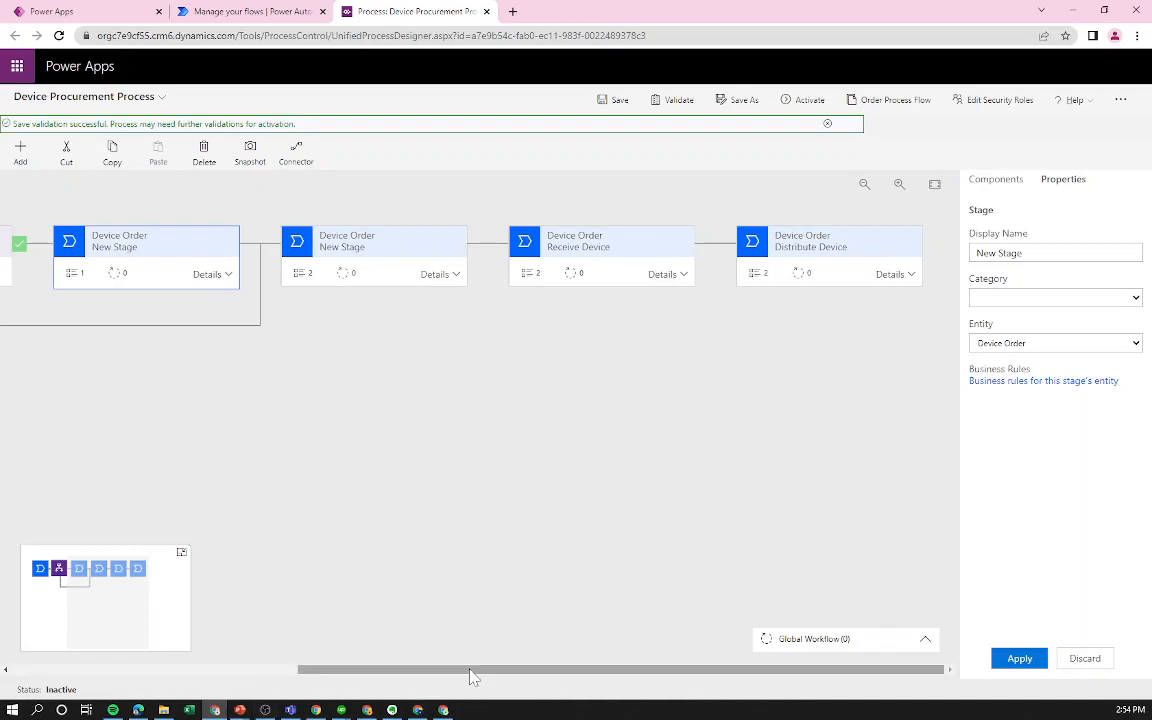
drag(470, 669, 203, 669)
click(330, 228)
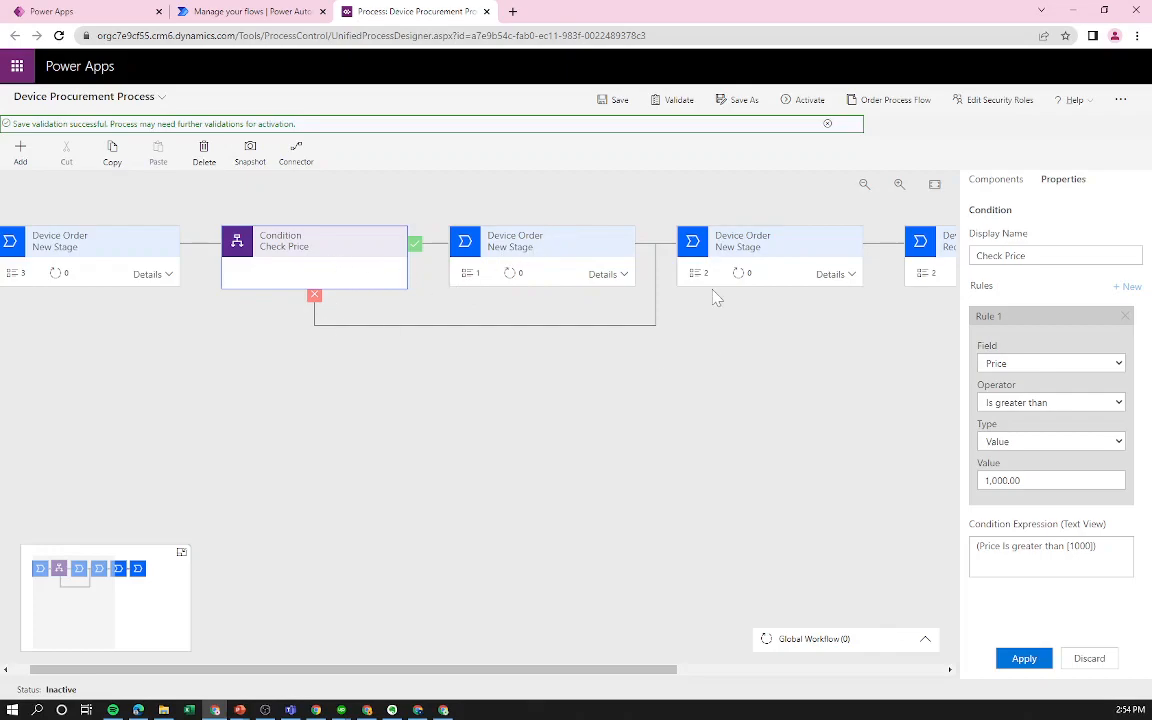
click(695, 230)
click(836, 275)
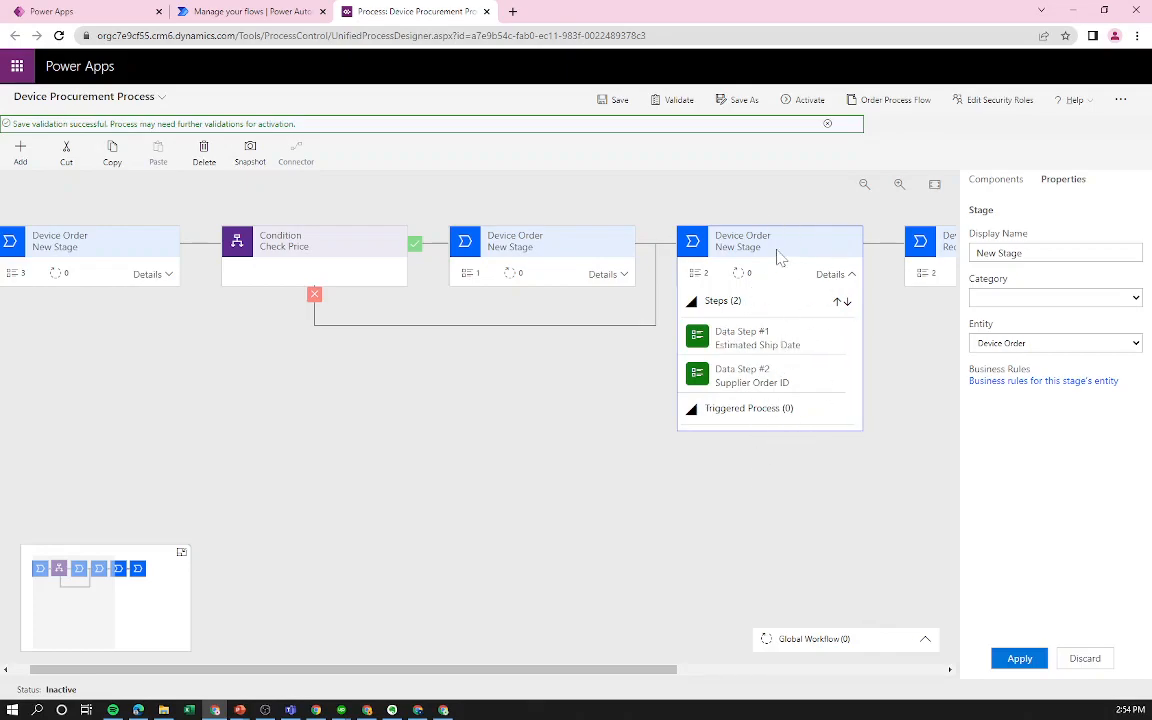
Rename the stage on the Check Price condition's true branch as Capital Approval and apply the change.
click(548, 253)
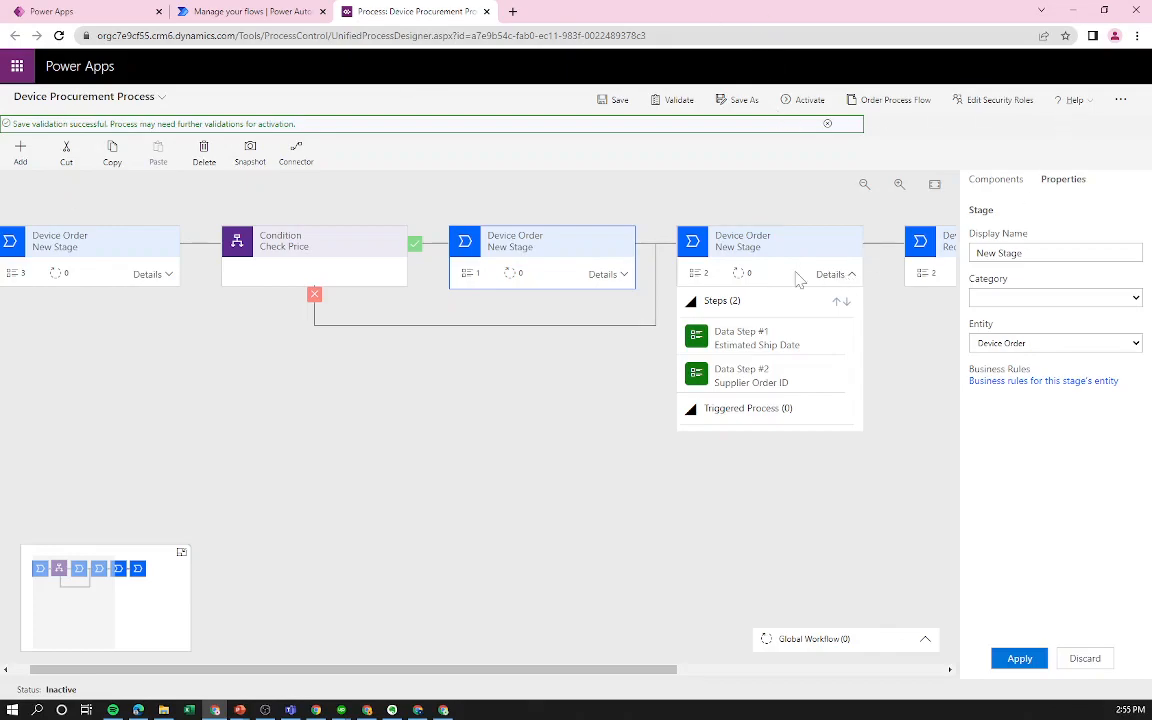
drag(1030, 253, 846, 228)
text(Capital Approval)
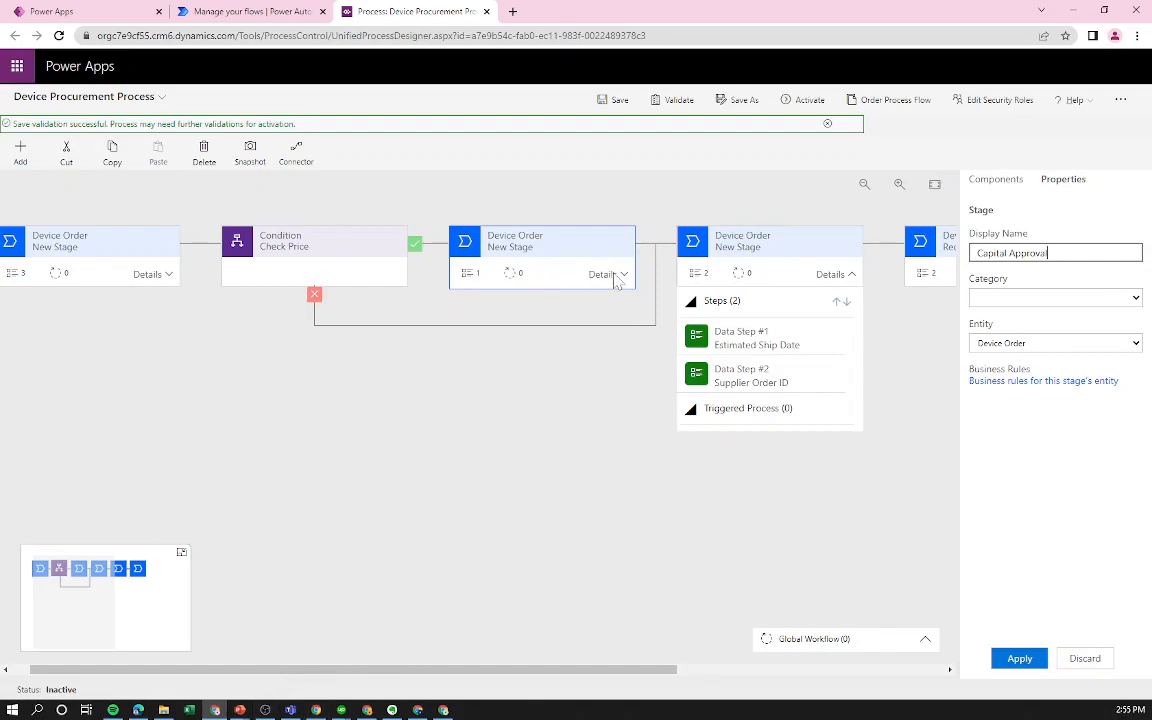
click(1019, 658)
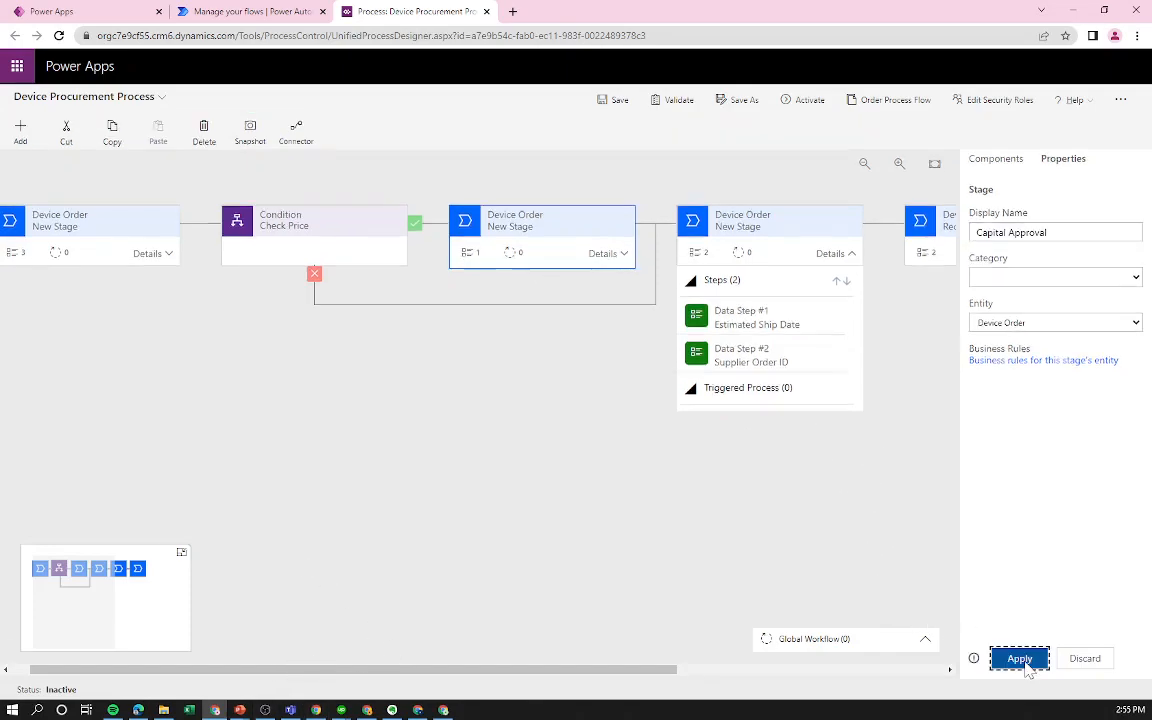
Name the Capital Approval stage's data step Capital Approved, link it to the Capital Approved field and apply.
click(612, 256)
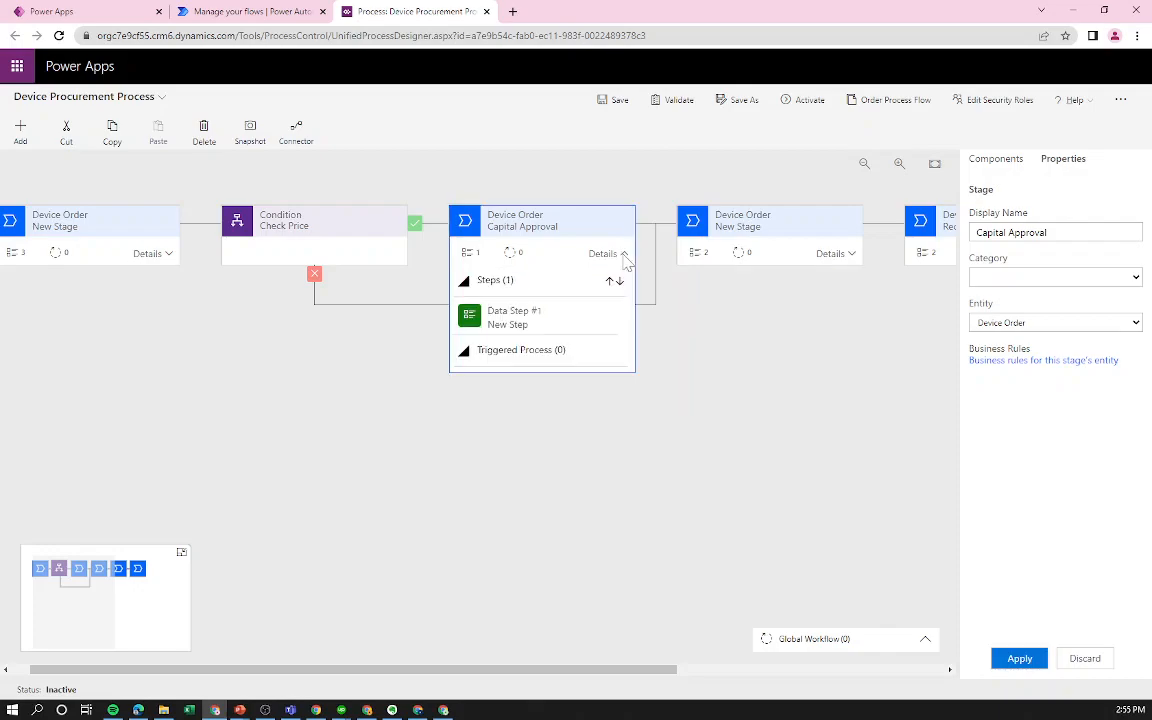
click(530, 320)
text(Capital Approved)
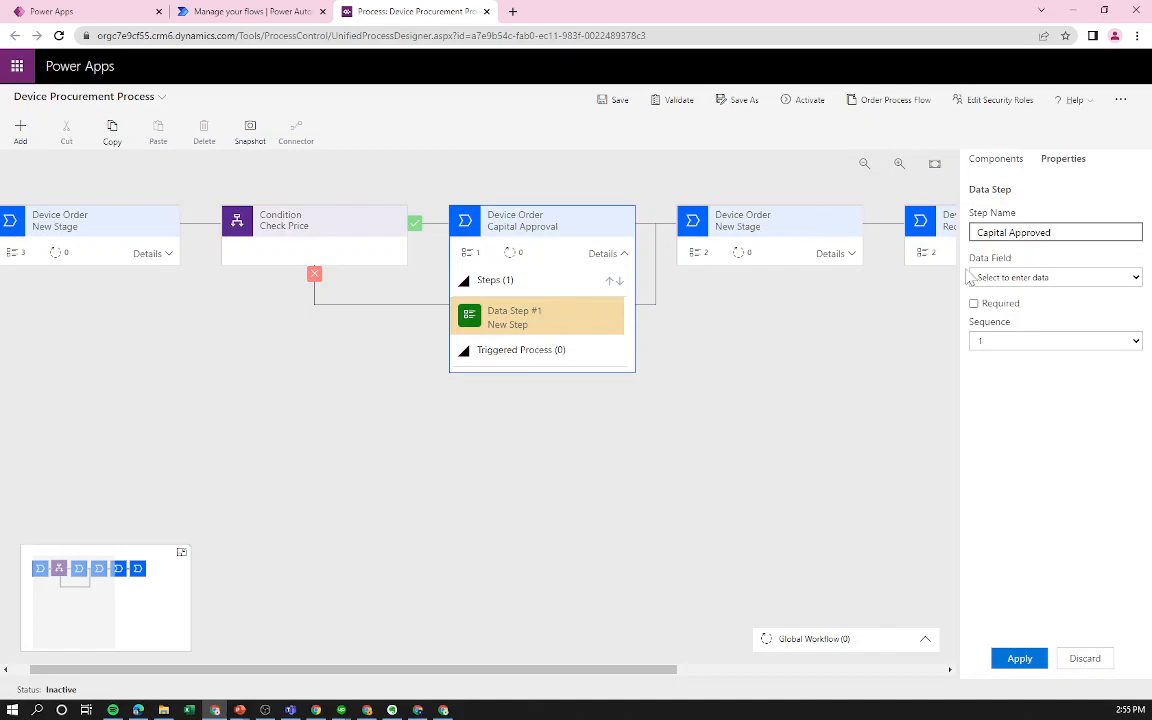
click(1040, 277)
click(1038, 341)
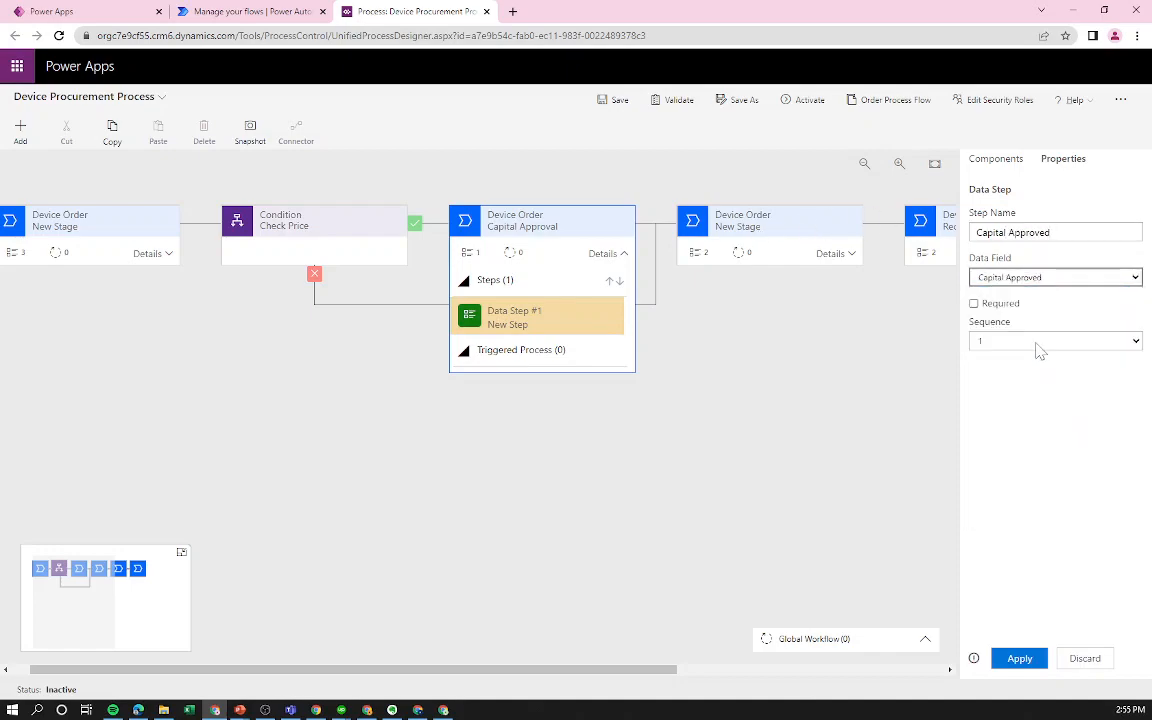
click(1018, 658)
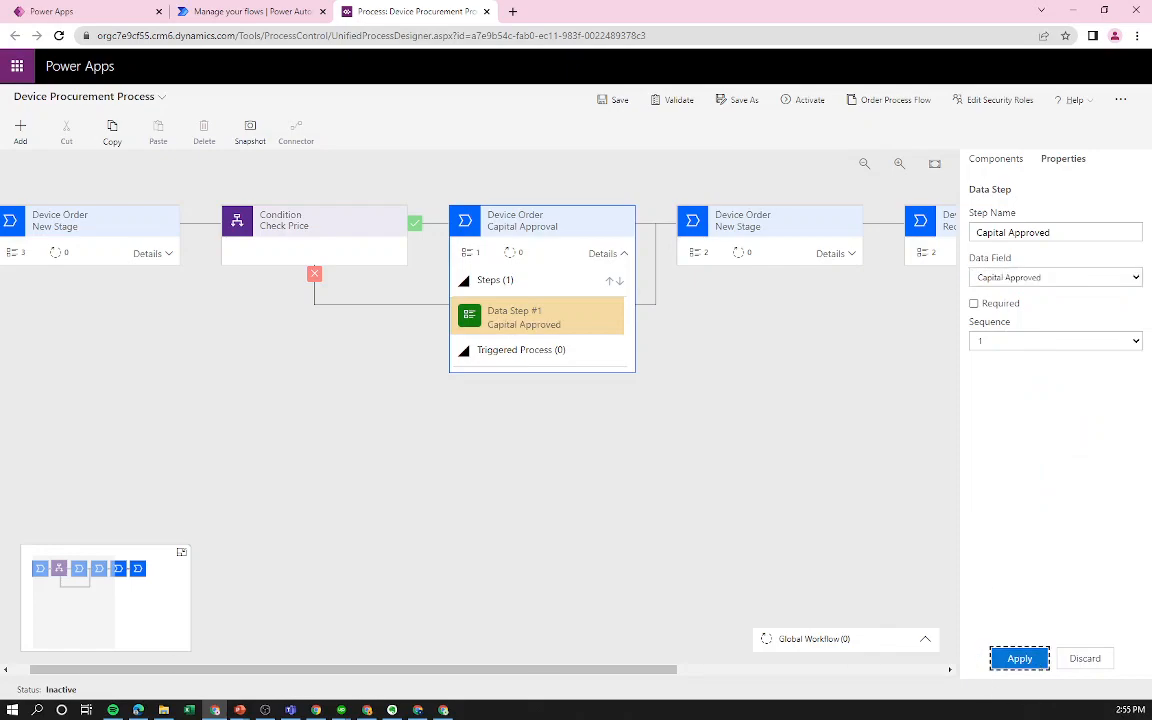
Save the process and try to activate it, validating the flow for errors.
click(613, 101)
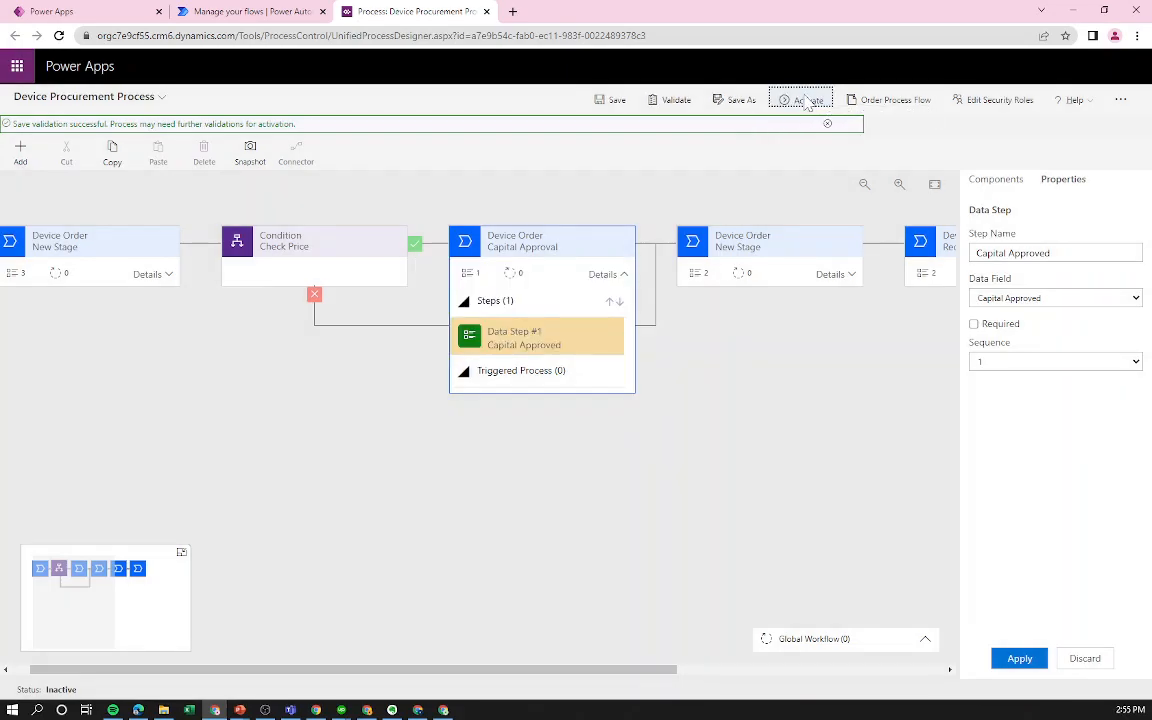
click(806, 101)
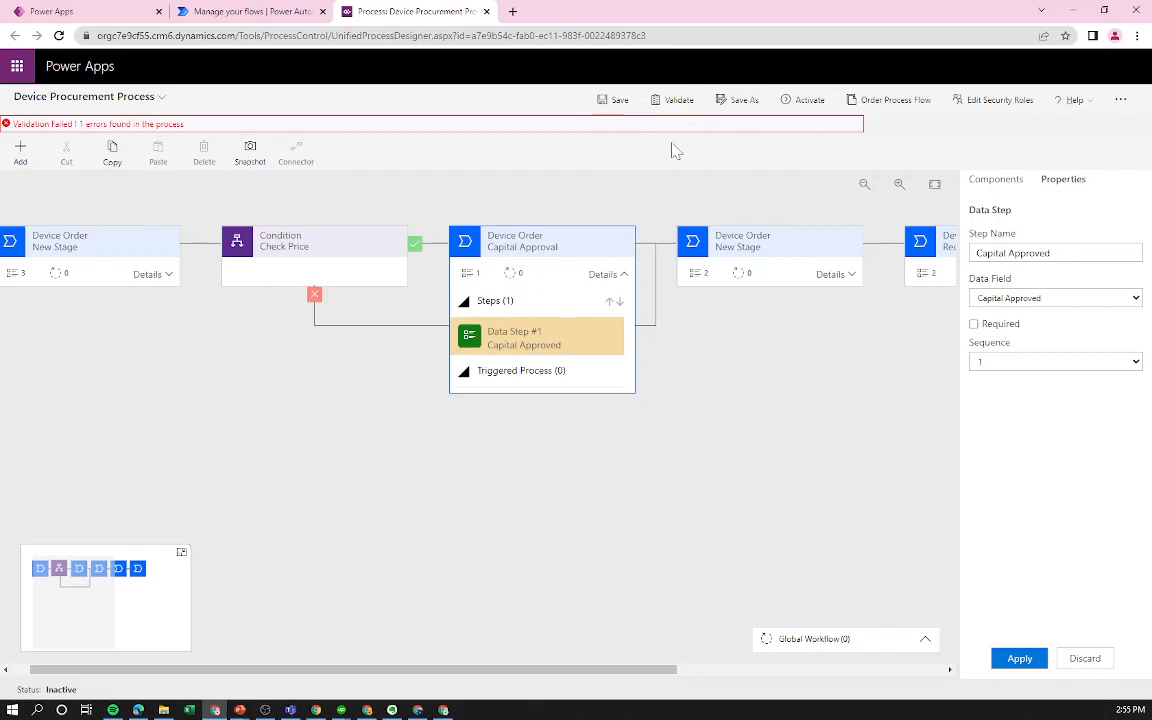
click(665, 101)
drag(634, 668, 411, 646)
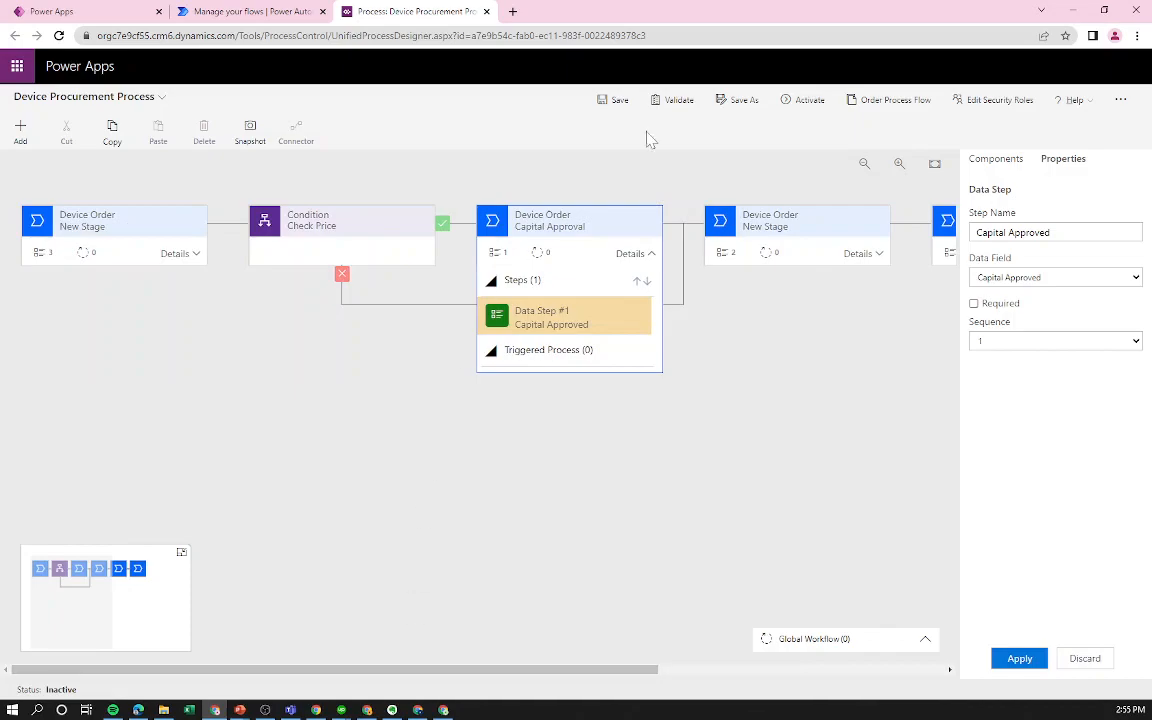
Validate the process and examine the data step flagged with an error in the Distribute Device stage.
click(675, 102)
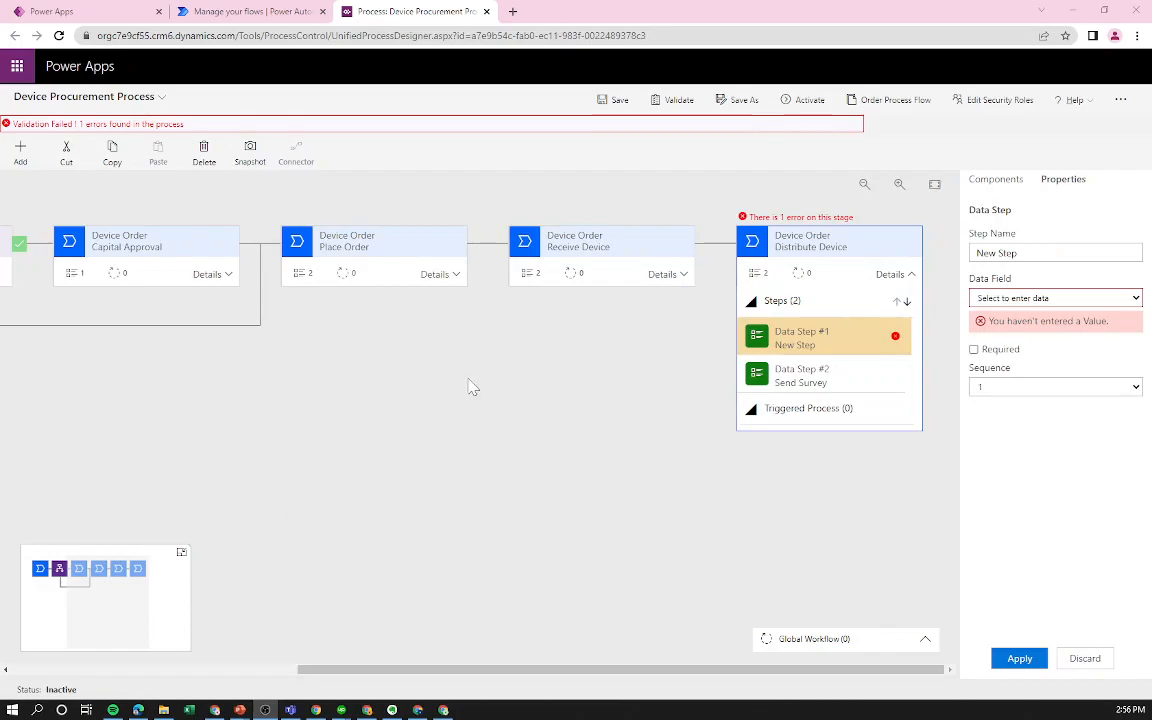
click(837, 219)
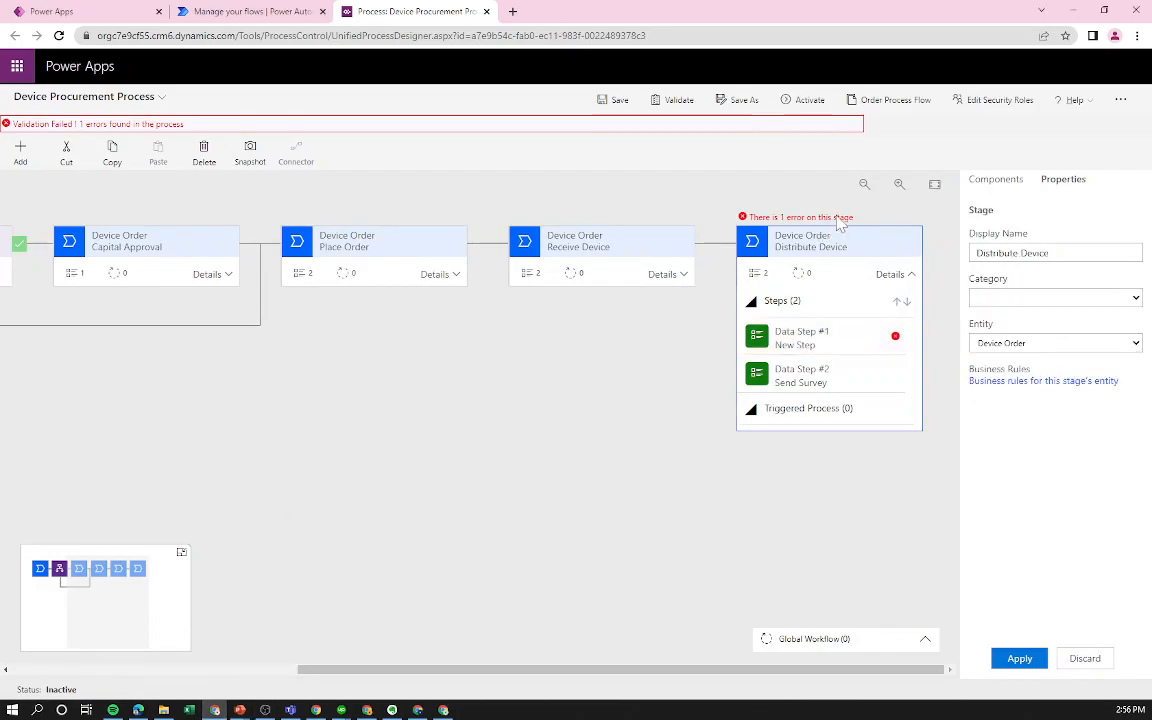
click(823, 336)
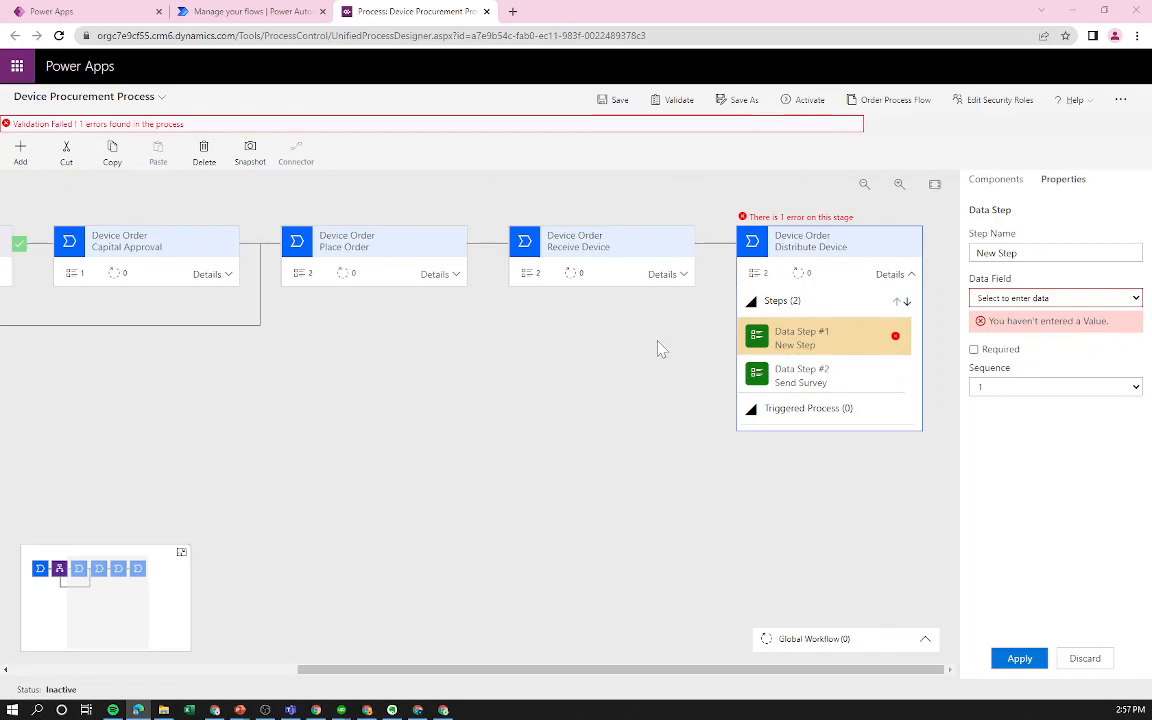
Name the Distribute Device stage's first data step Device Delivered, link it to the Device Delivered field and apply.
click(856, 378)
click(825, 337)
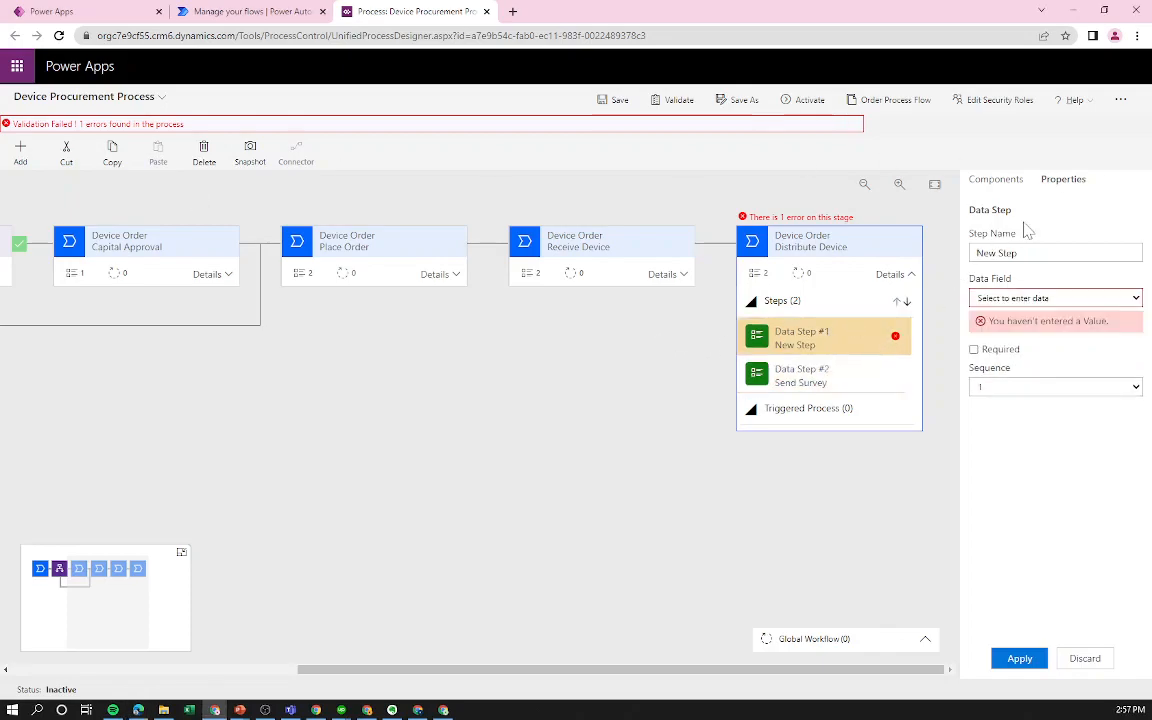
drag(1030, 254, 754, 209)
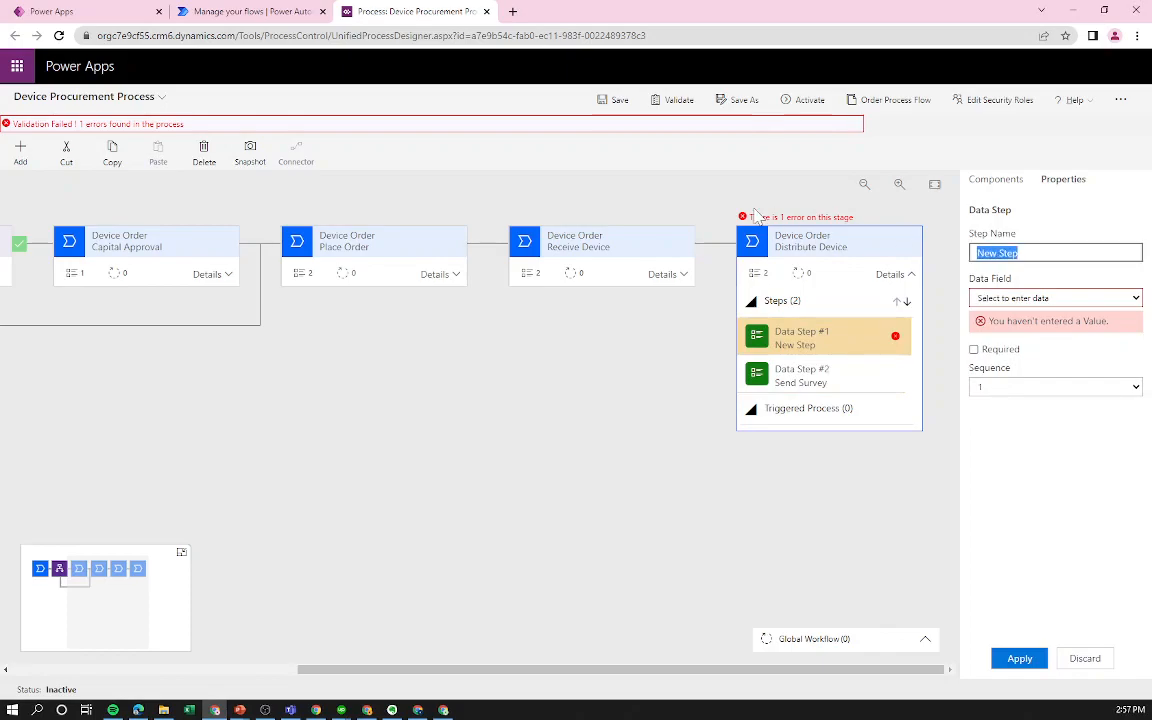
text(Dec)
click(1040, 298)
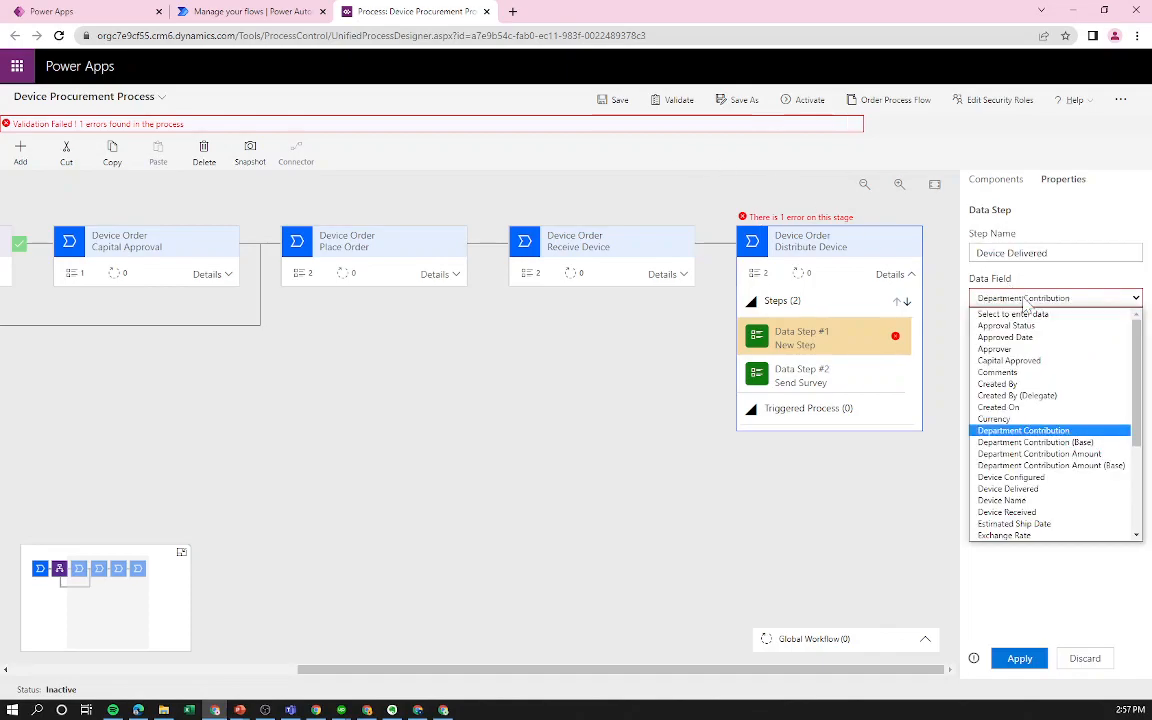
click(1023, 488)
click(1020, 658)
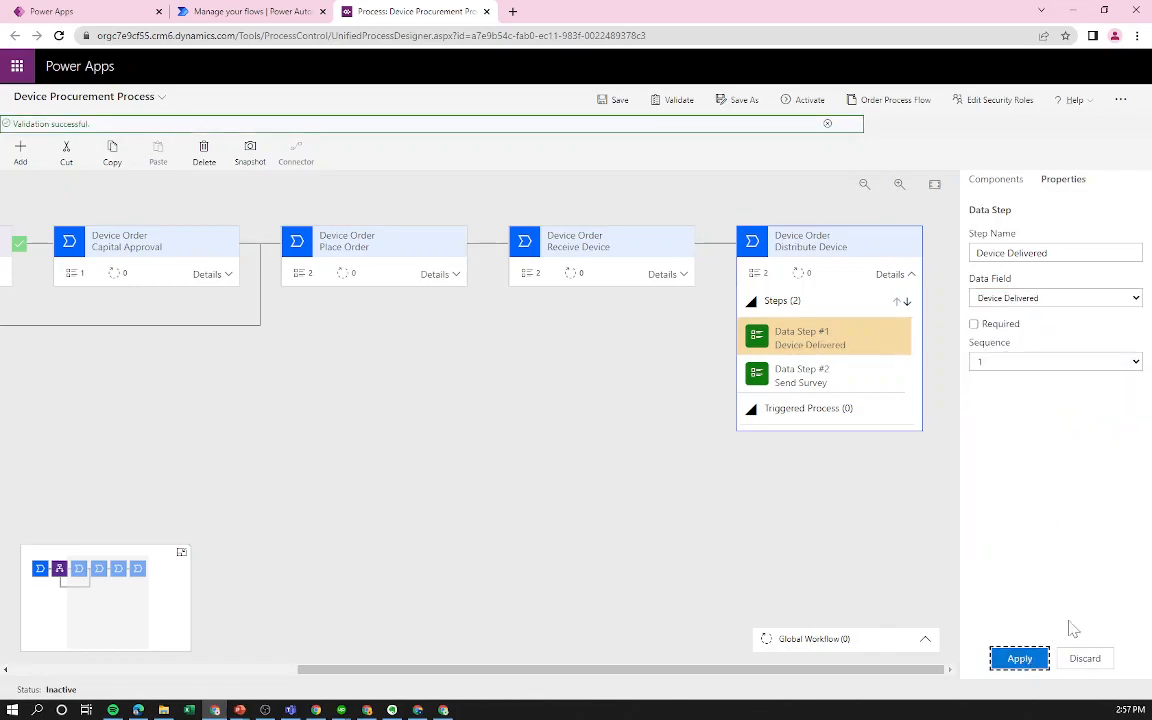
click(750, 535)
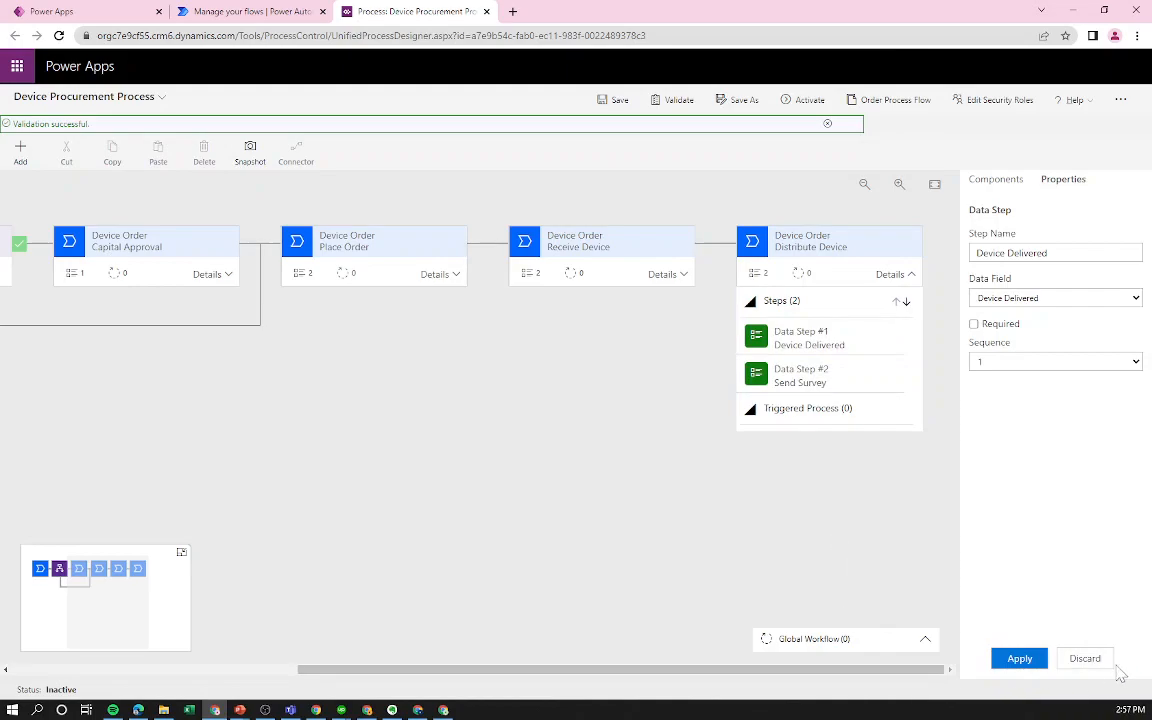
click(1020, 662)
Save the Device Procurement Process and activate it.
click(607, 104)
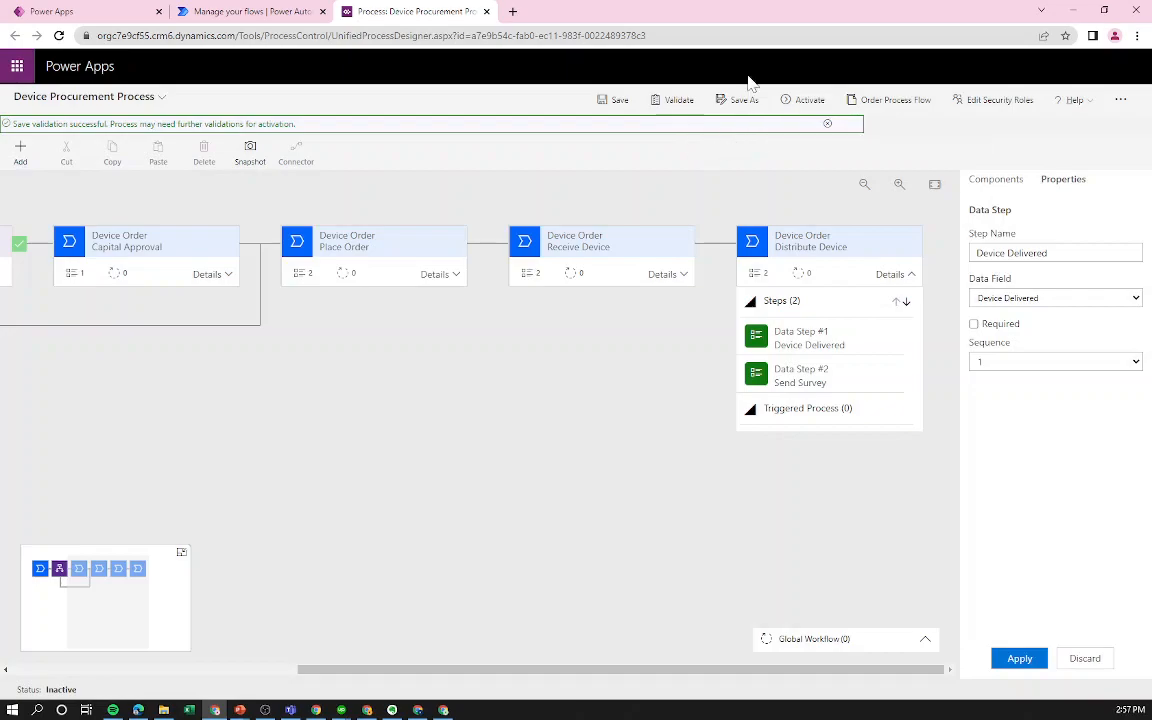
click(808, 100)
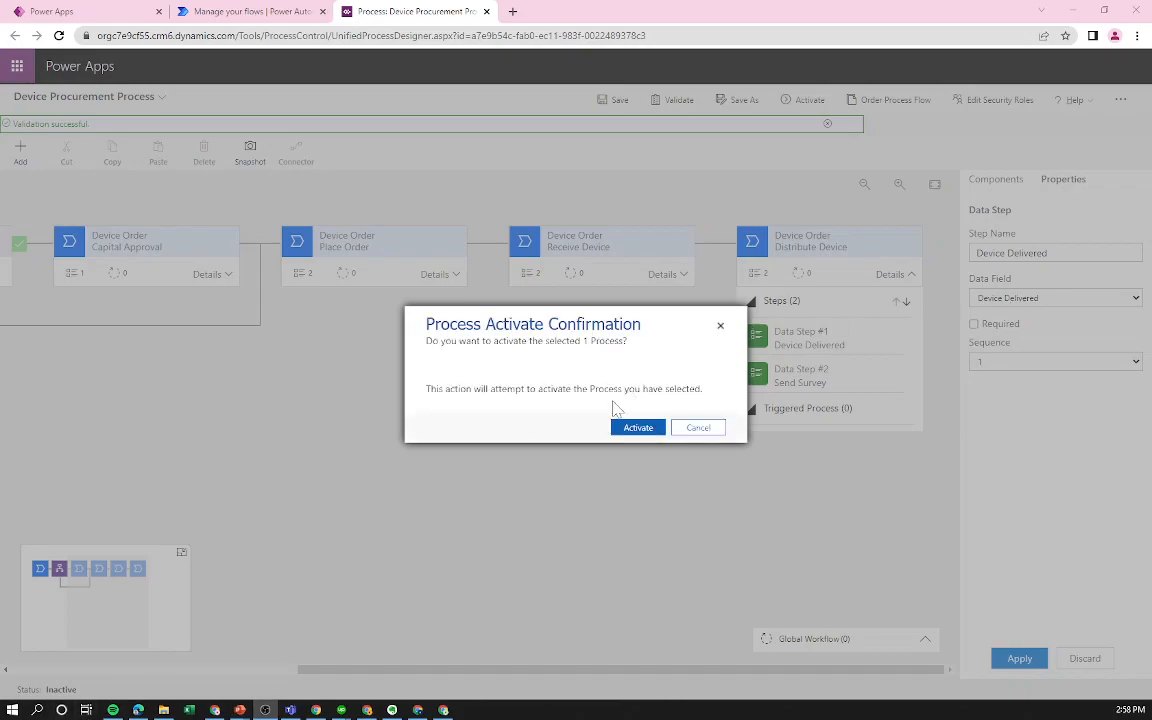
click(634, 430)
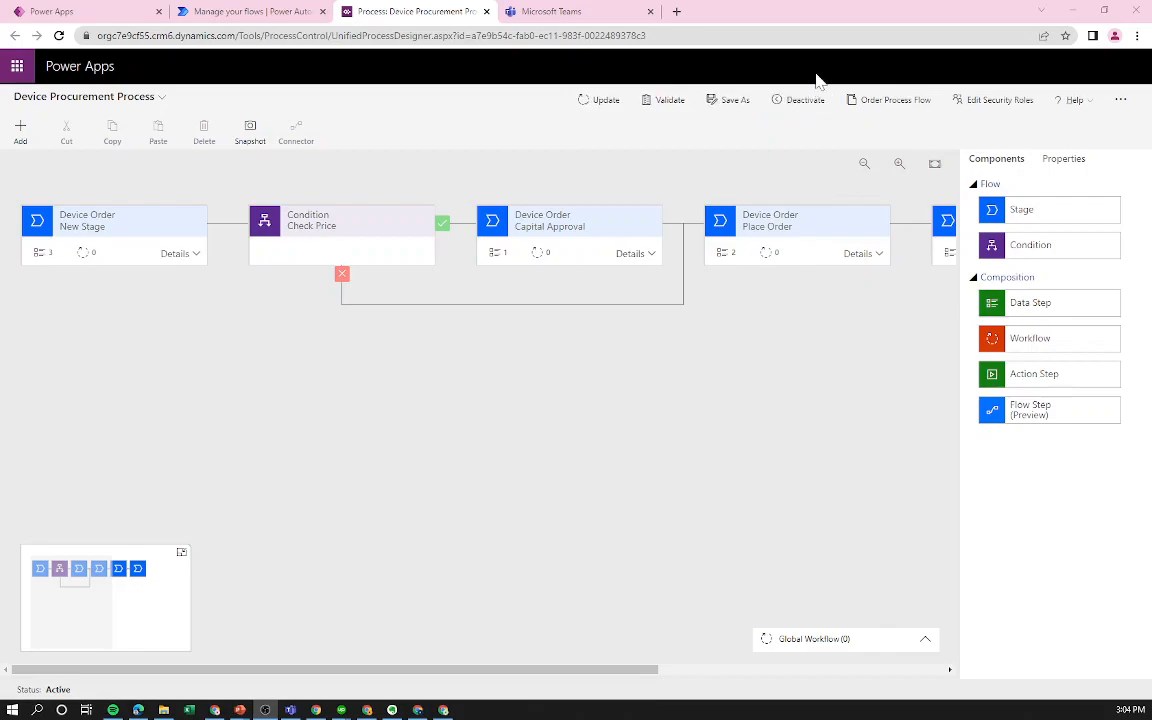
Switch to Power Automate, refresh the business process flows and check the options available for Device Procurement Process.
click(262, 12)
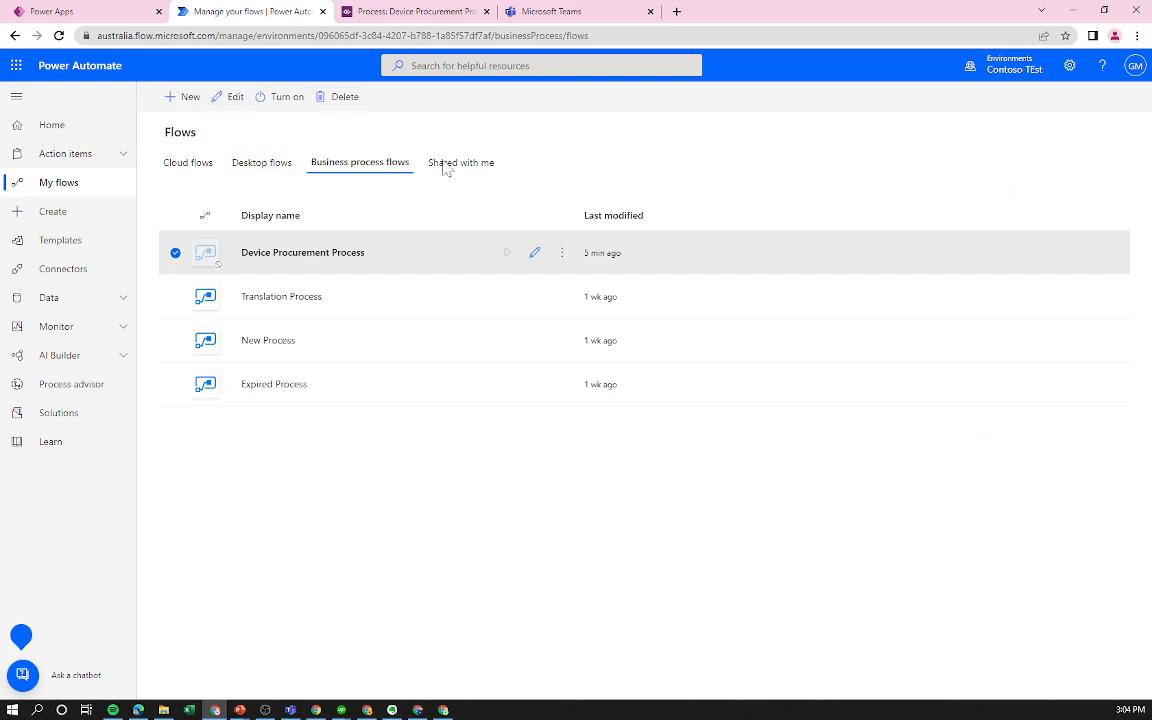
click(59, 35)
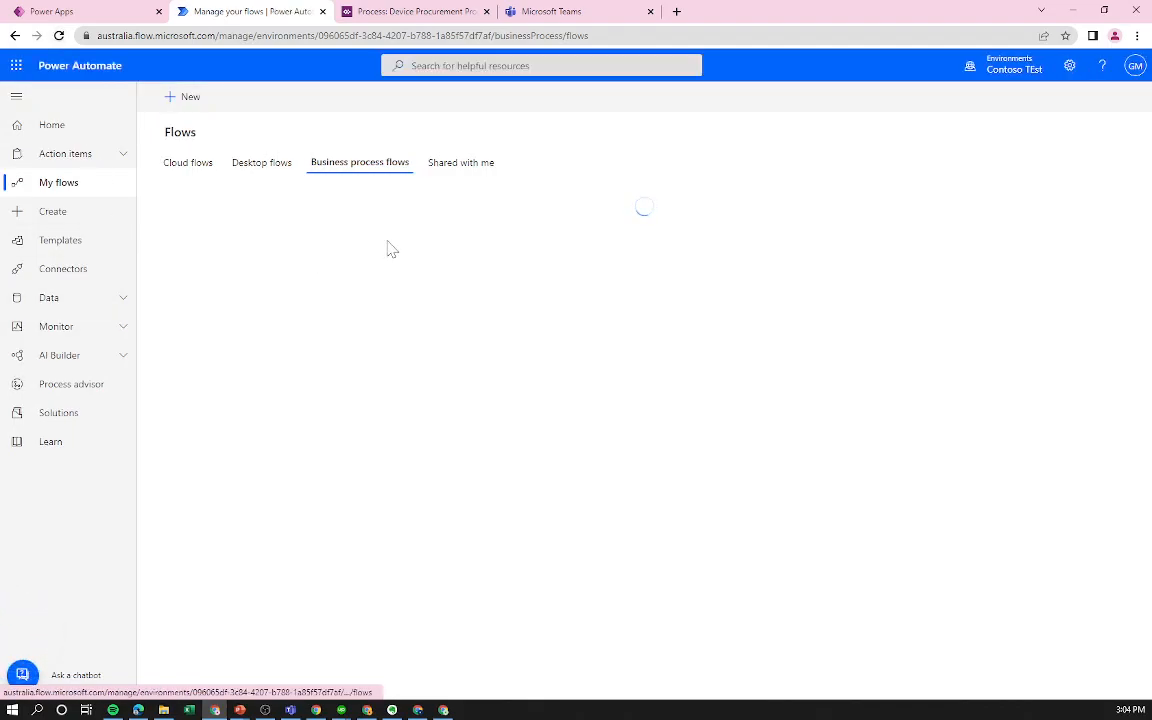
click(330, 268)
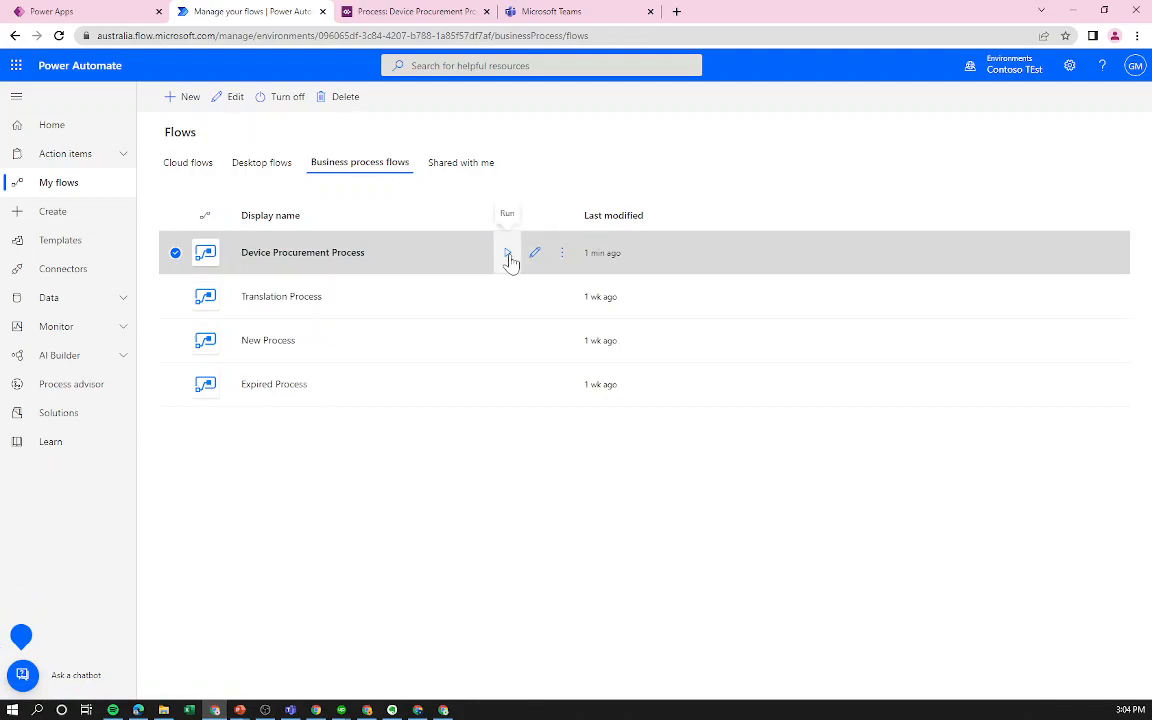
click(562, 260)
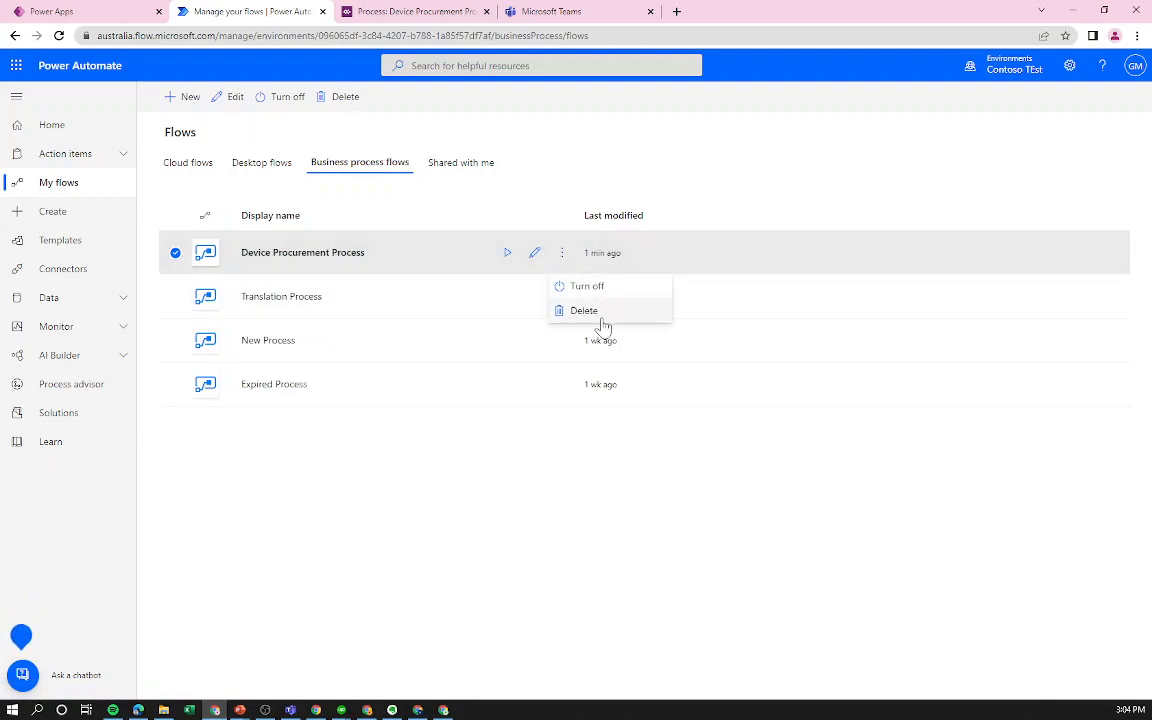
click(541, 160)
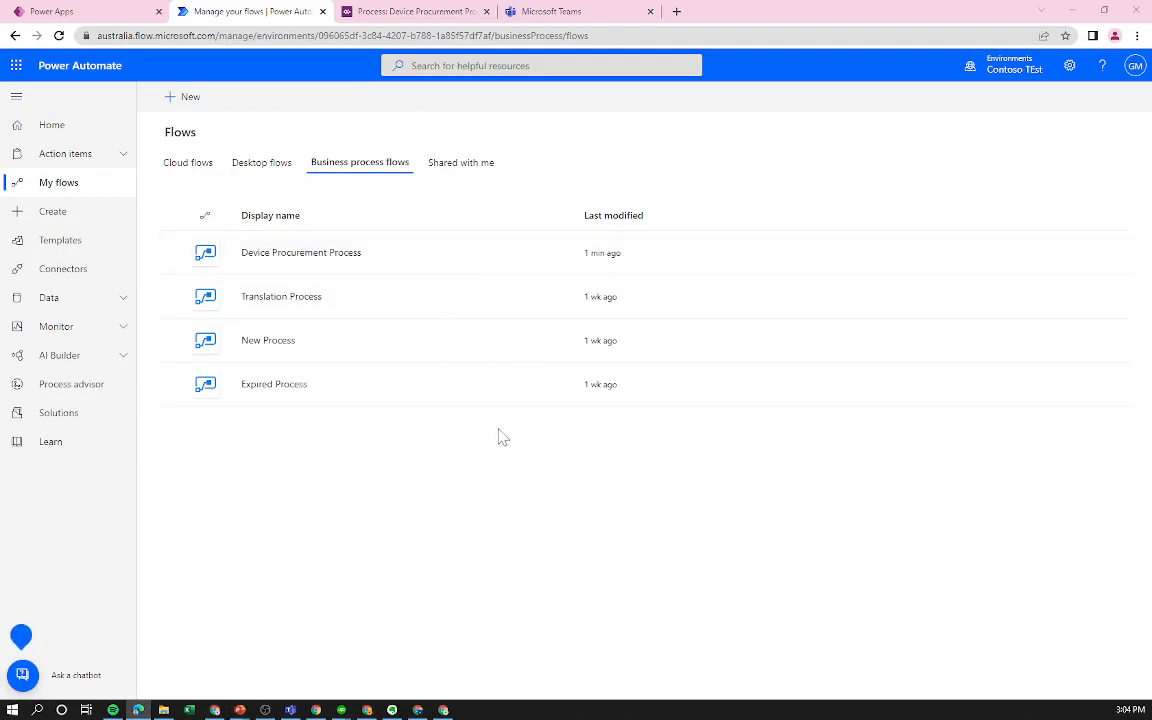
Open the Solutions page in Power Automate and also in Power Apps.
click(73, 413)
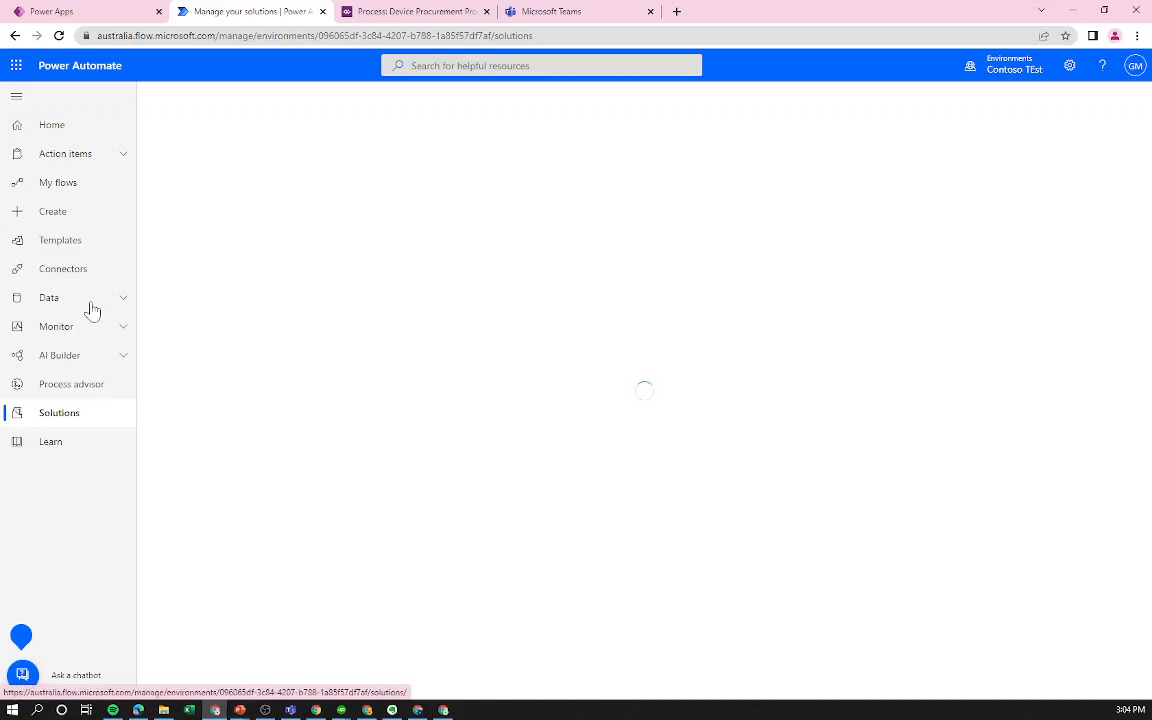
click(73, 10)
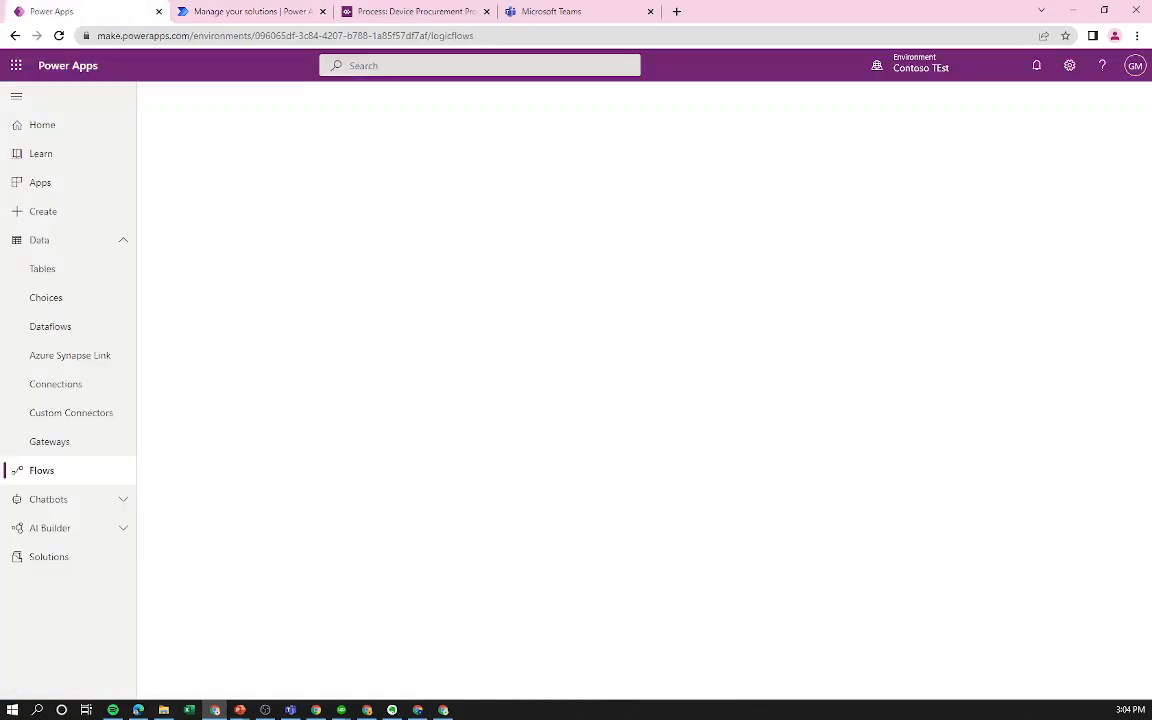
click(64, 557)
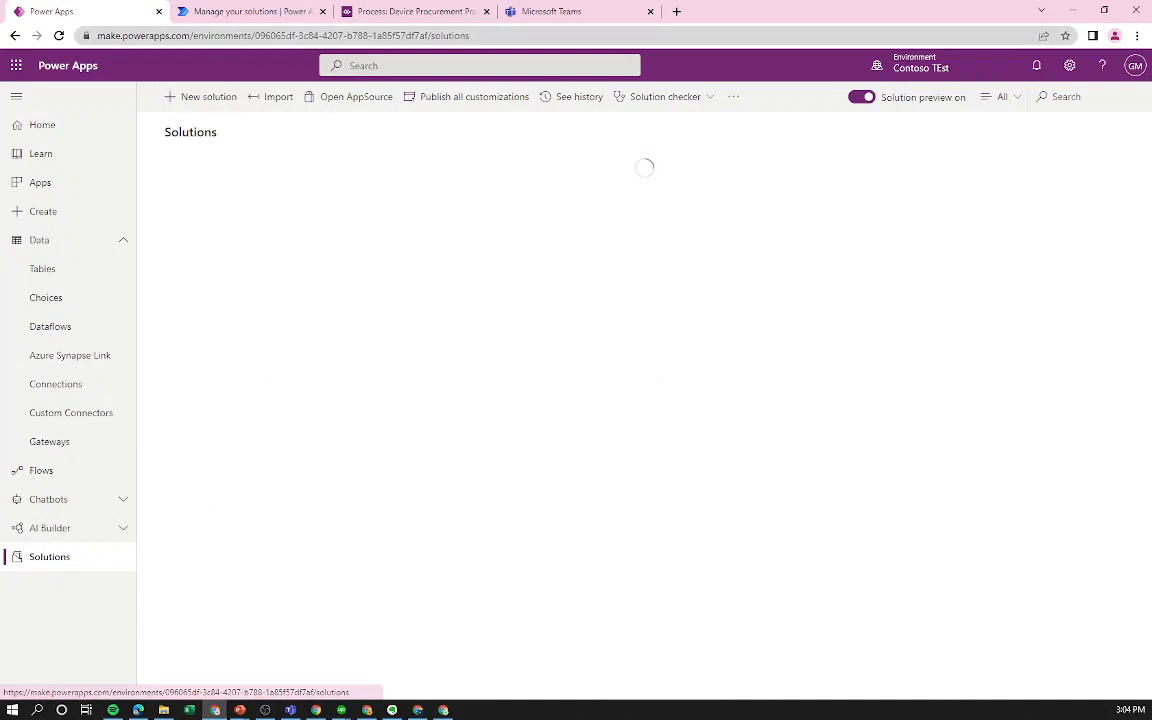
click(231, 11)
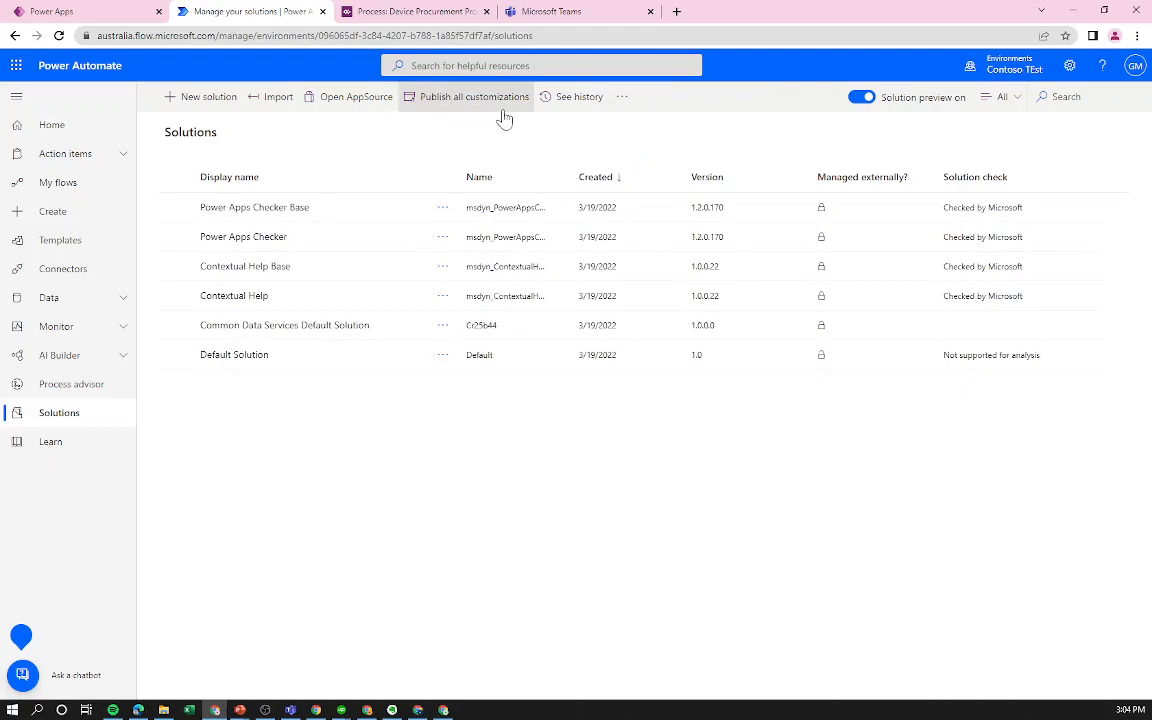
click(138, 10)
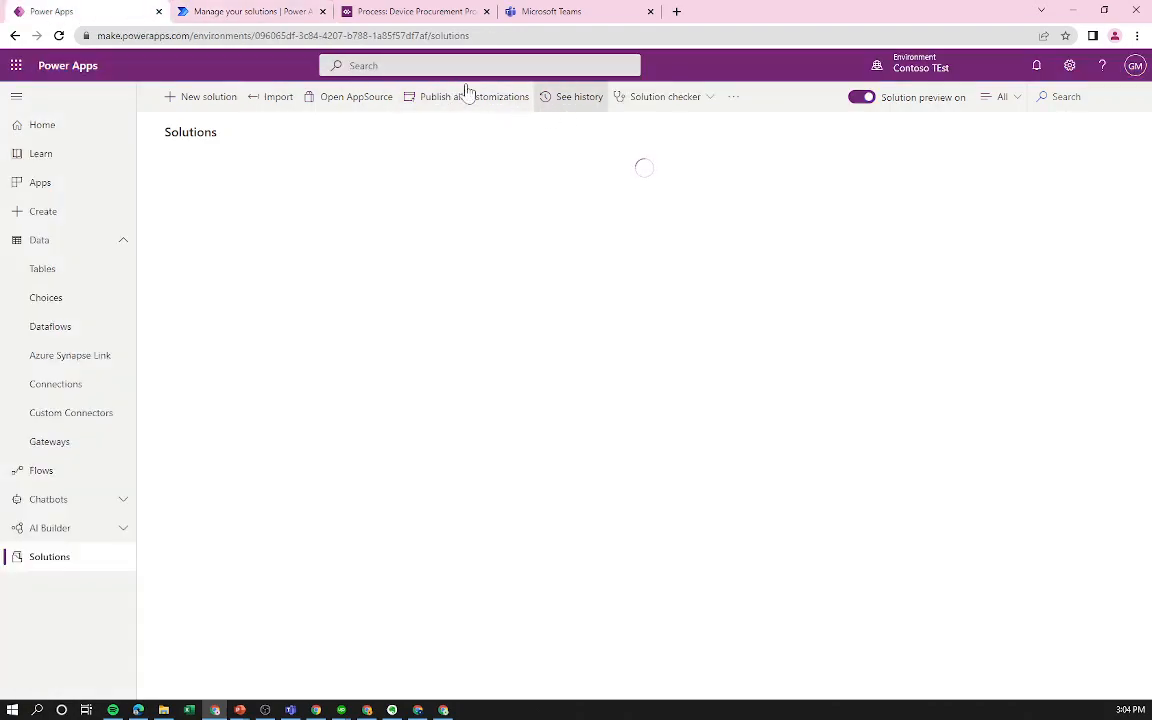
click(245, 11)
click(17, 10)
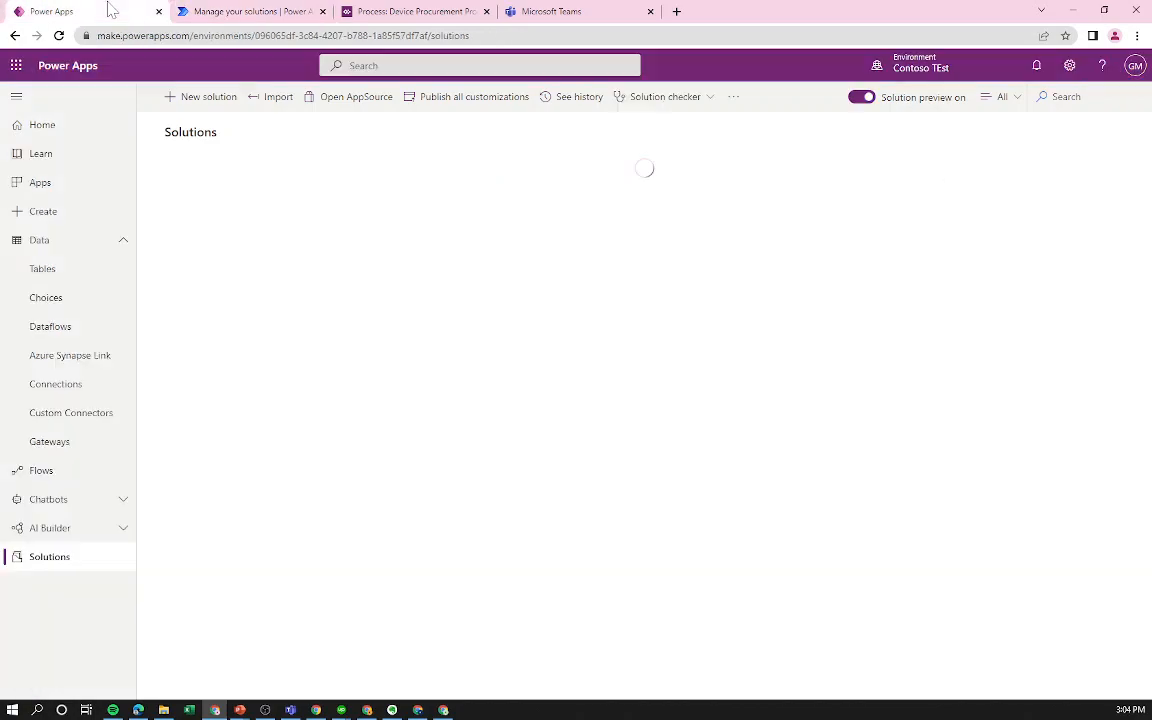
click(238, 11)
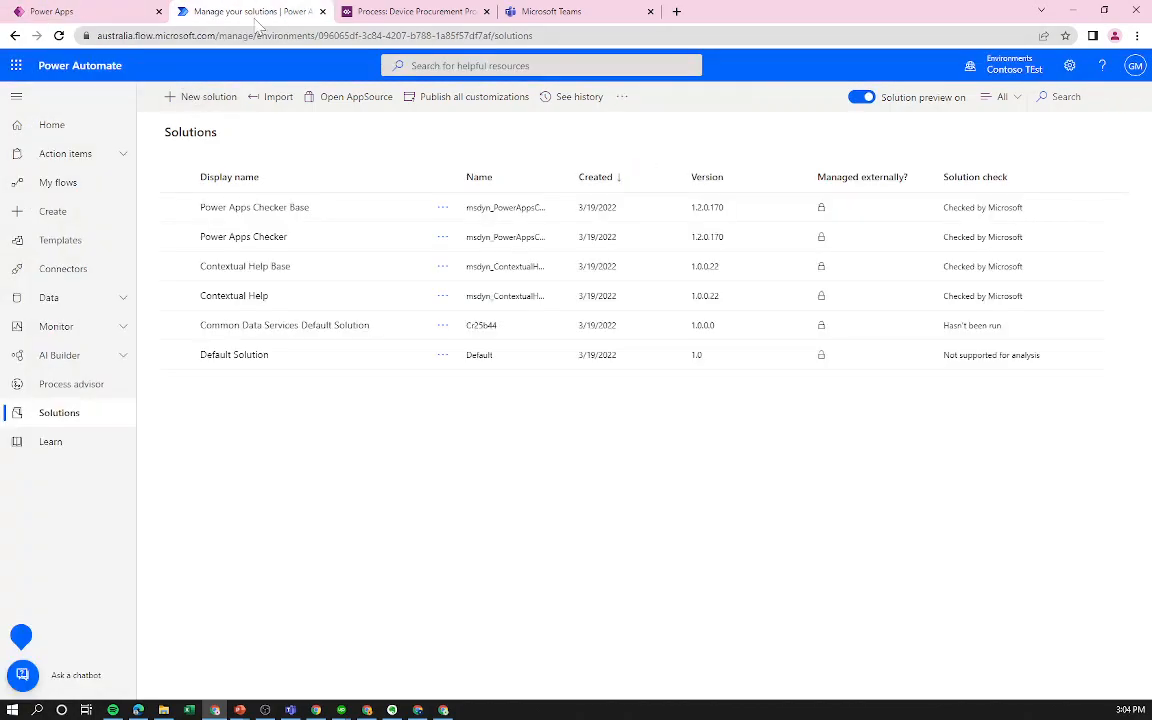
click(141, 8)
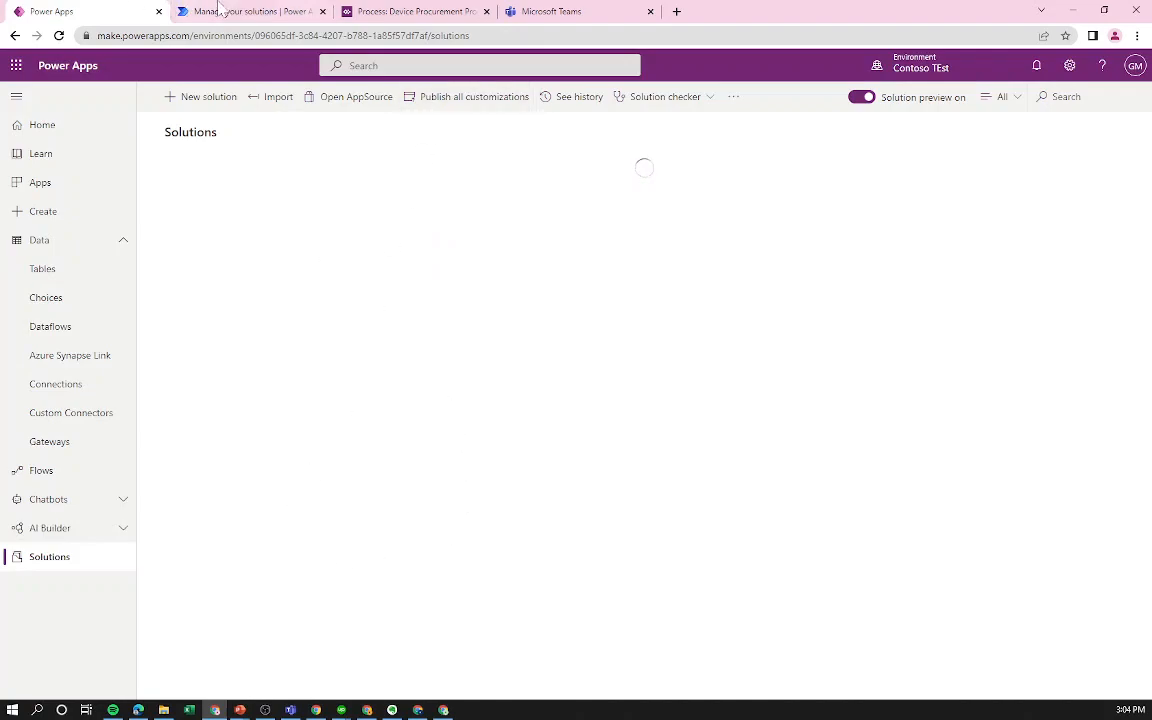
click(245, 11)
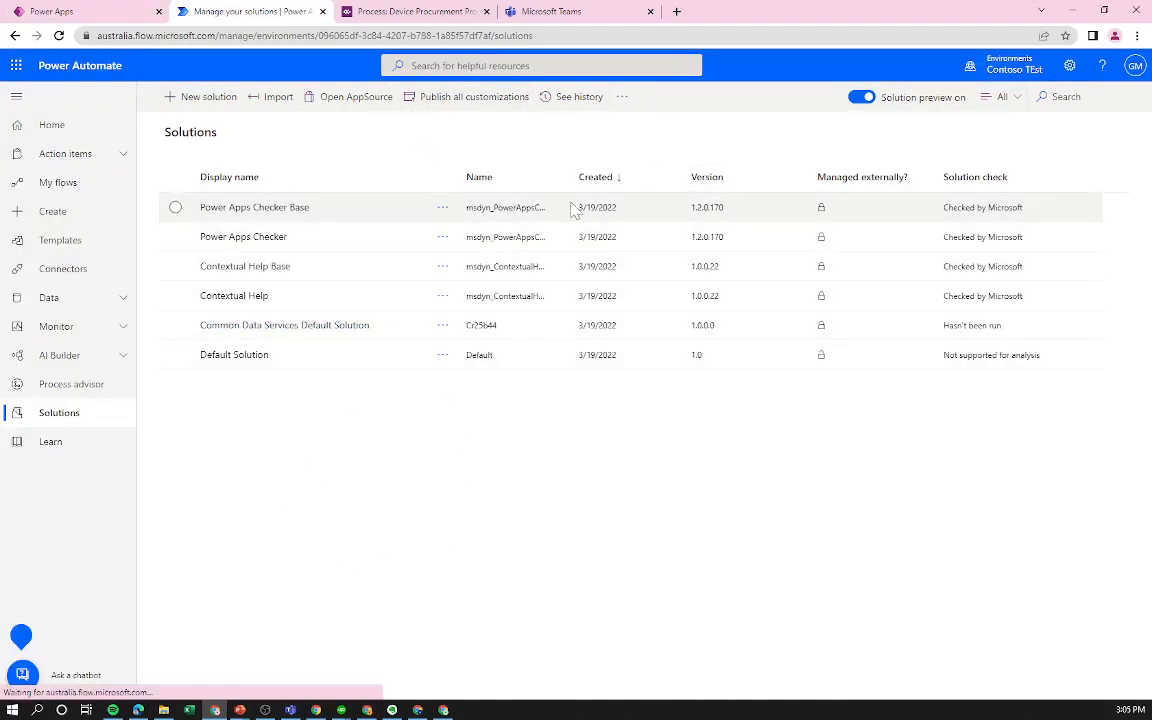
click(90, 10)
Publish all customizations from the Solutions page in Power Automate.
click(247, 11)
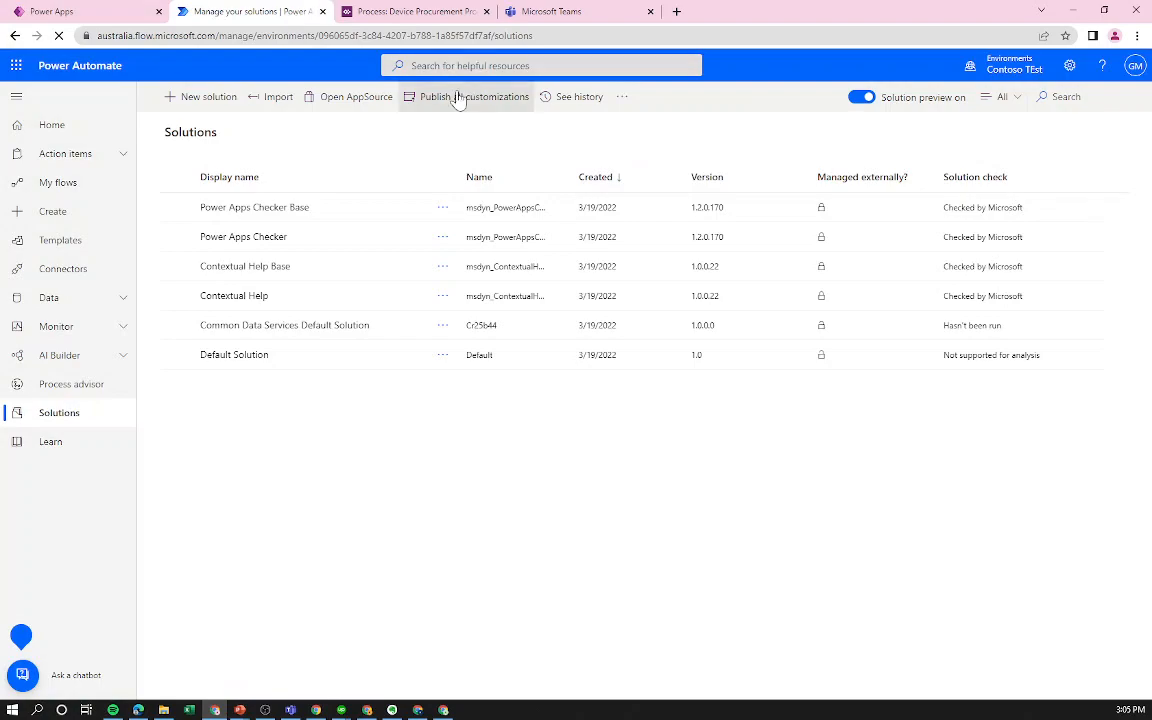
click(483, 106)
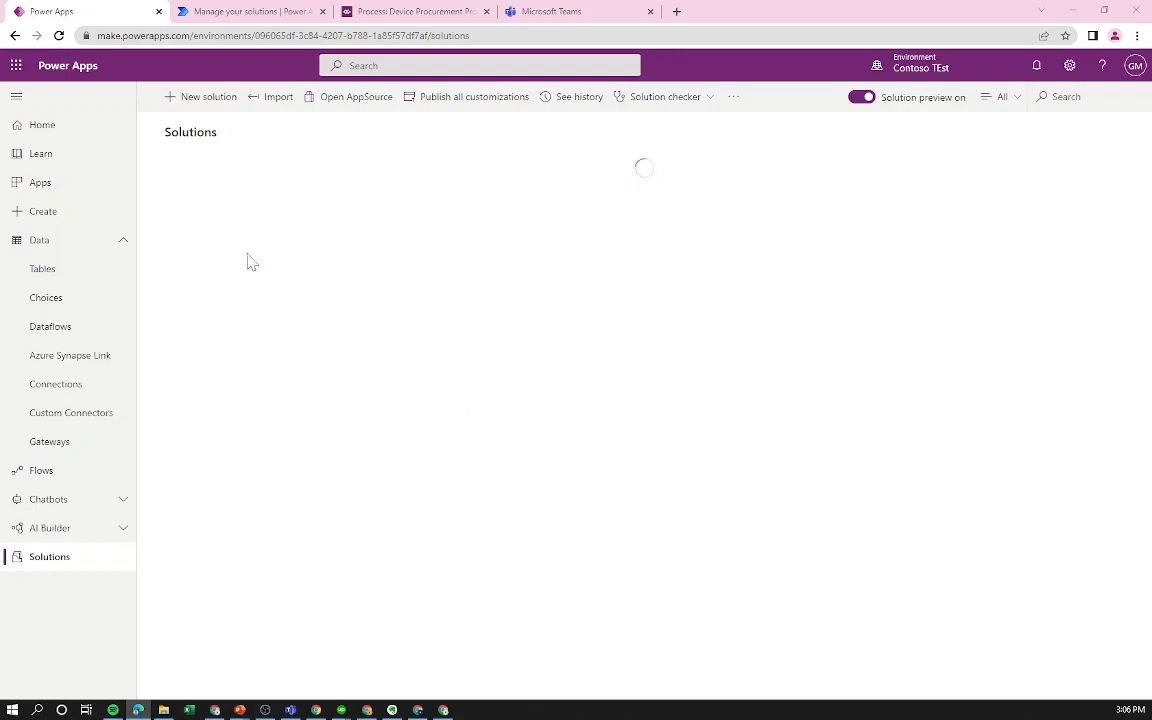
In Power Apps, search the tables for "devic" and open the Device Order table.
click(117, 274)
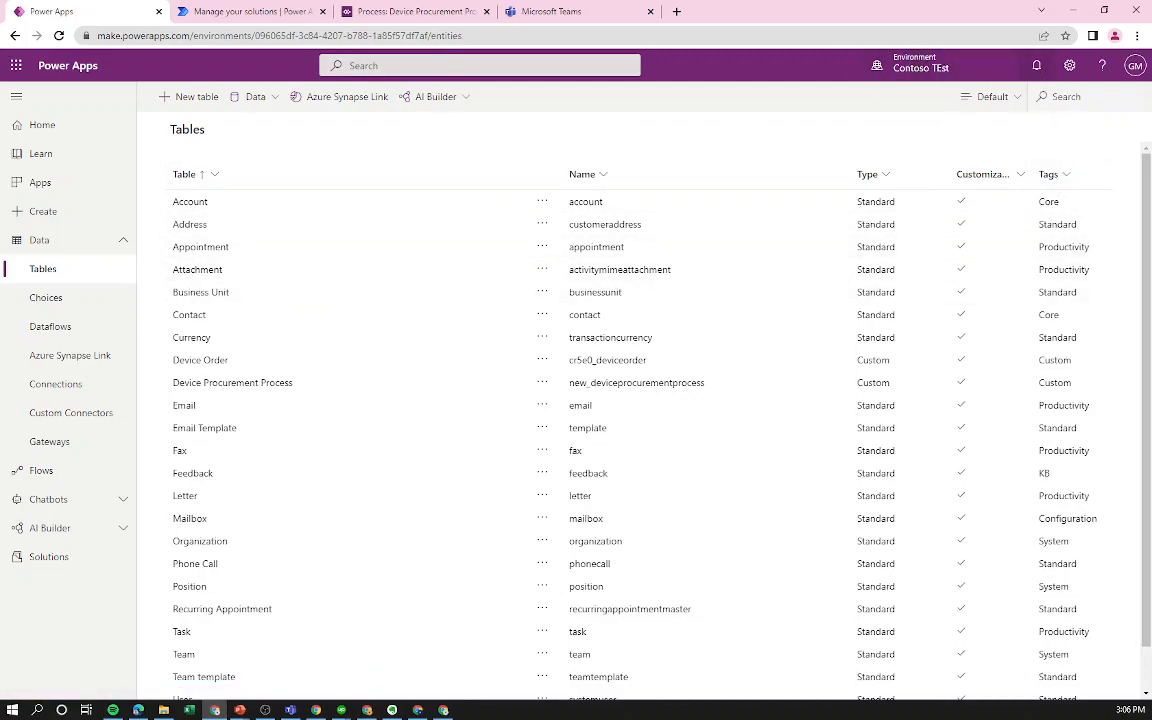
click(1084, 97)
text(devic)
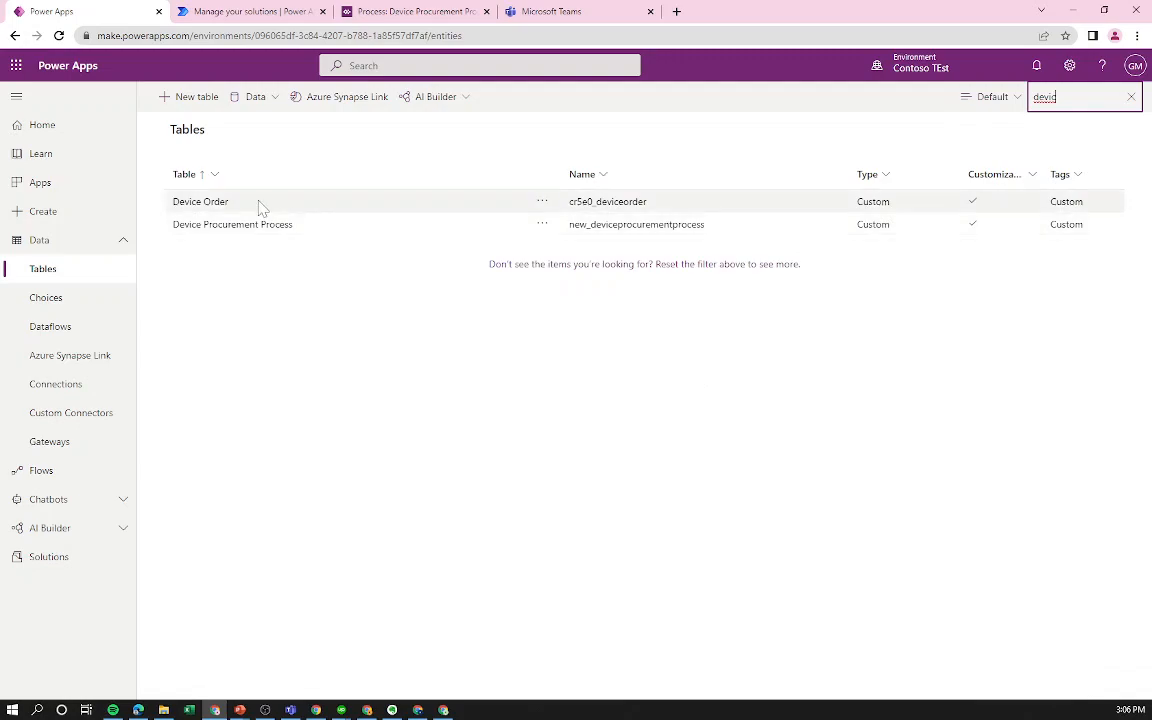
click(211, 205)
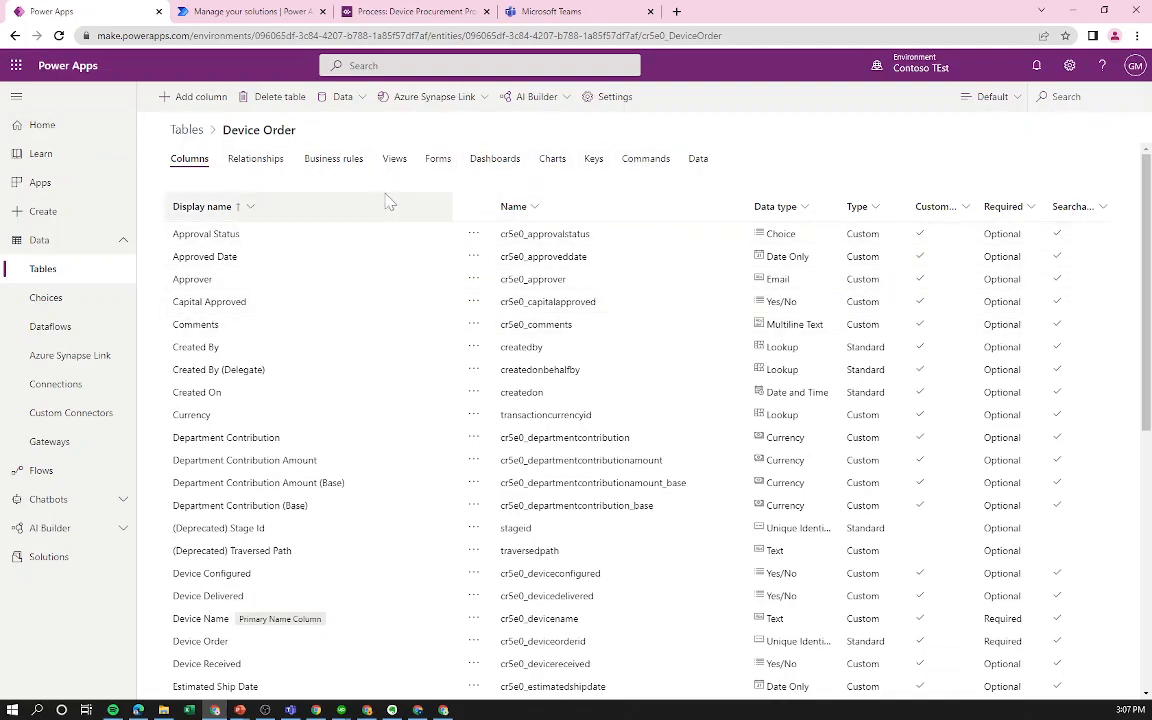
Open the Device Order table's Main type Information form in the form designer.
click(441, 161)
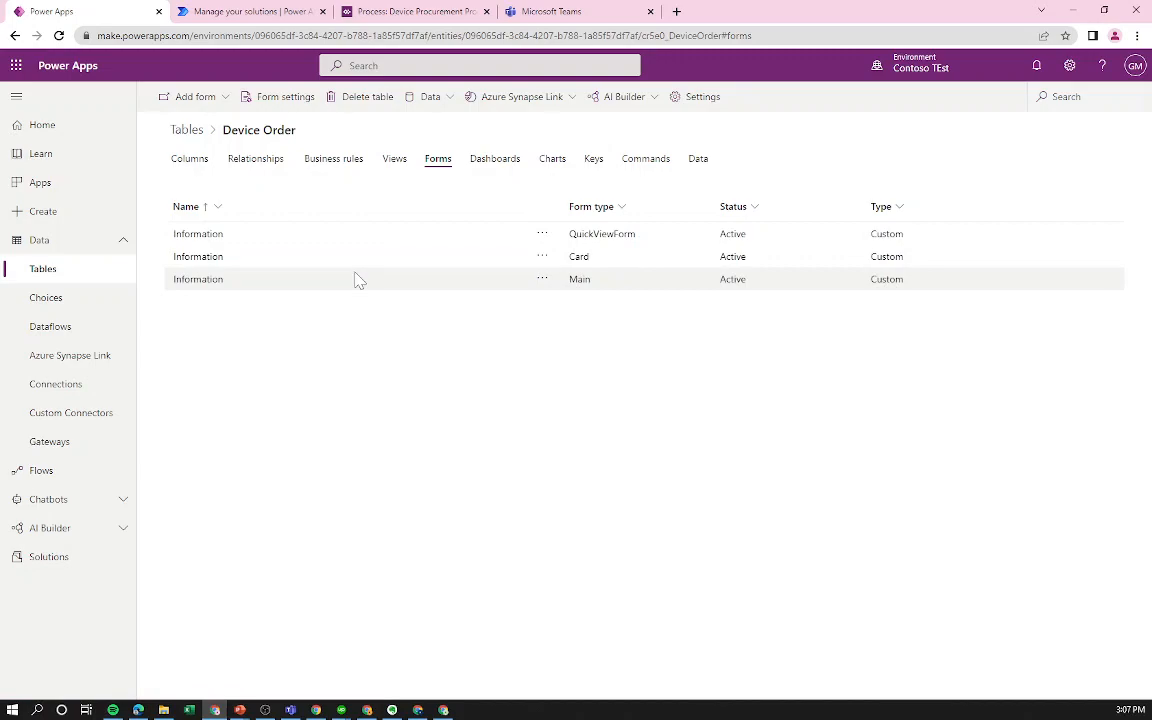
click(293, 281)
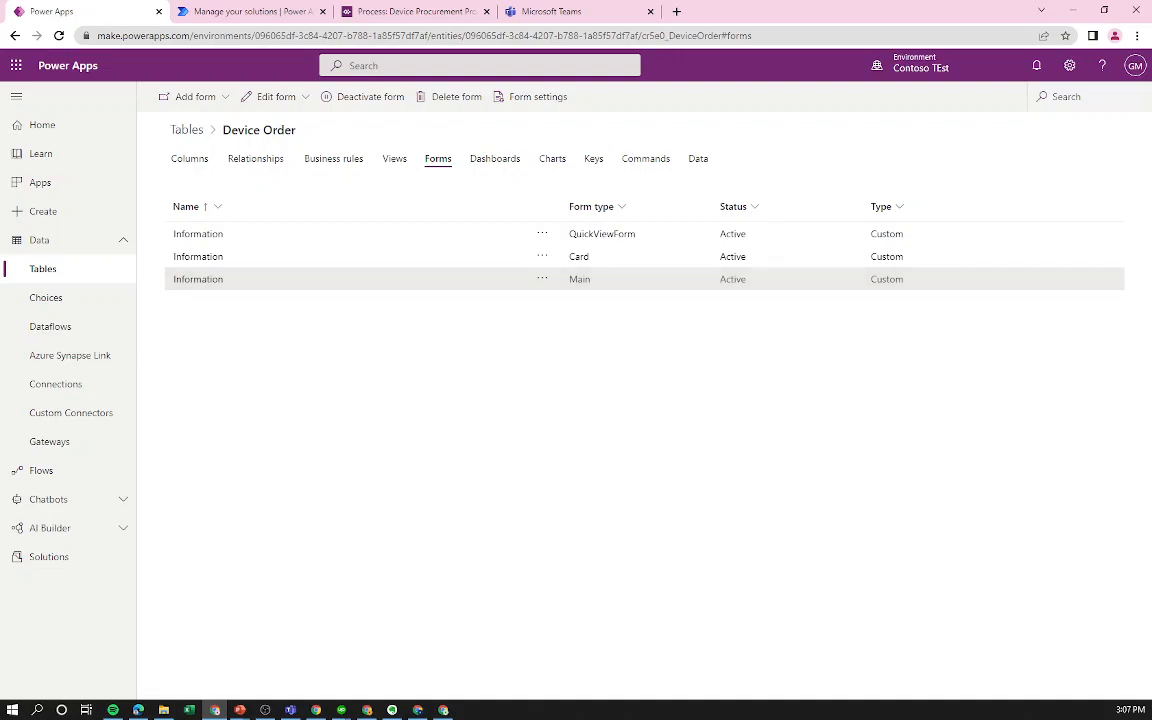
click(541, 279)
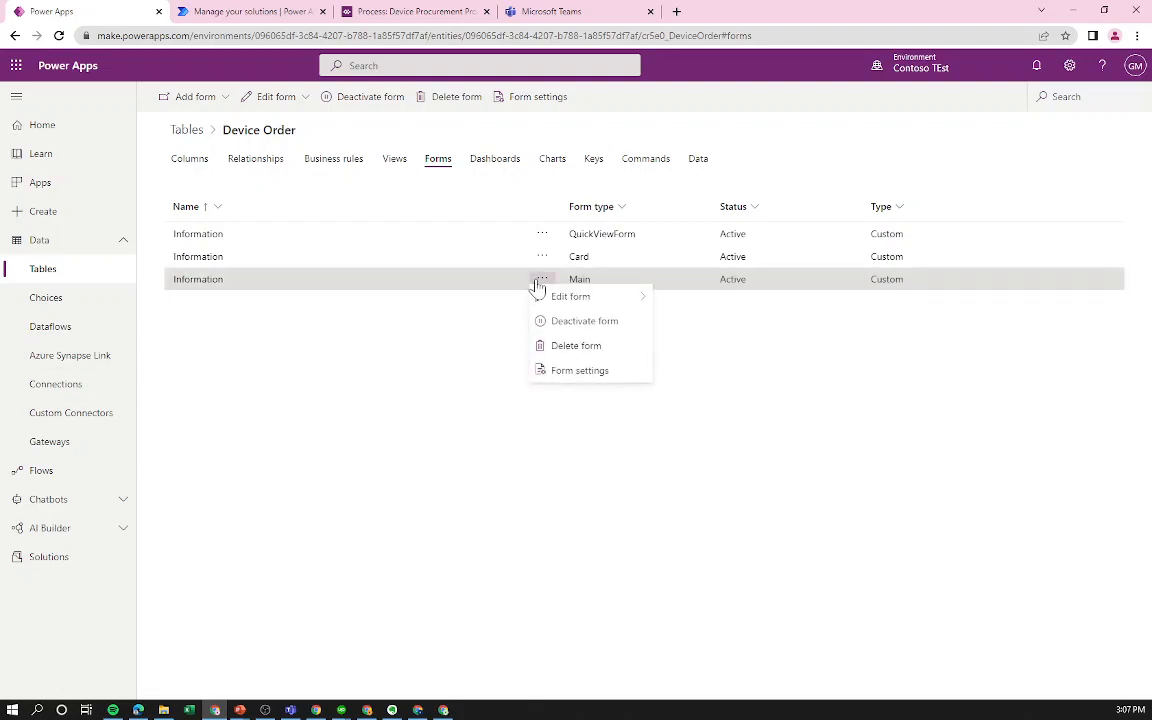
mouse_move(550, 299)
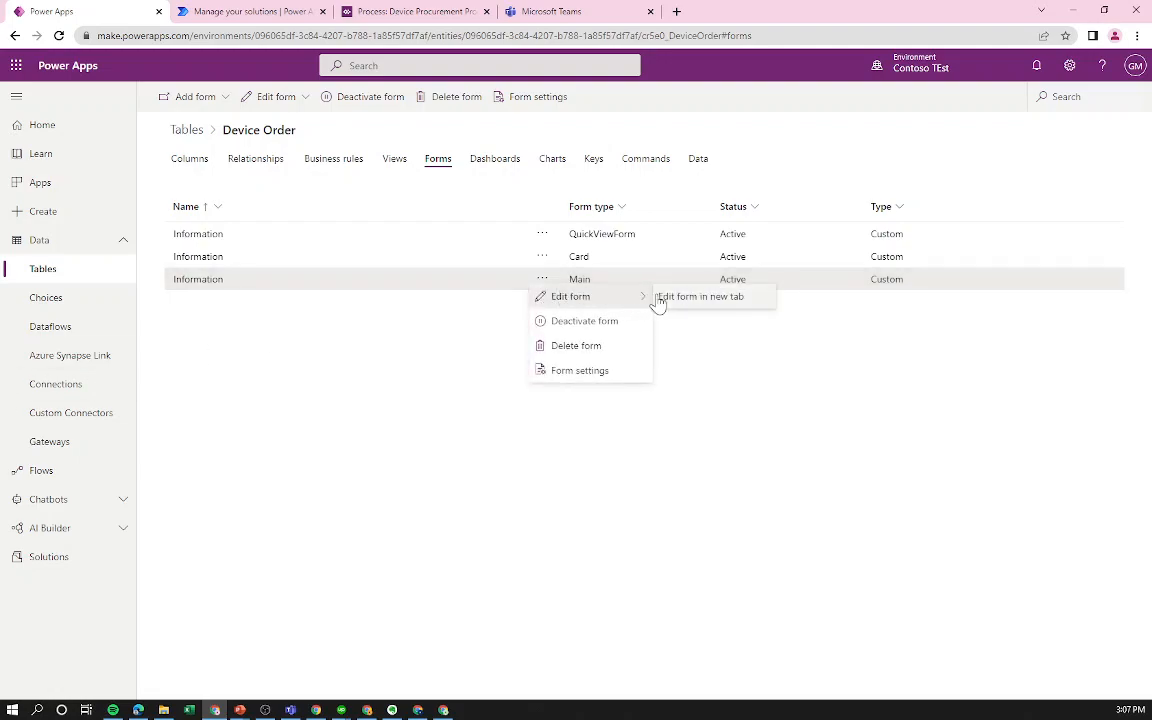
click(692, 298)
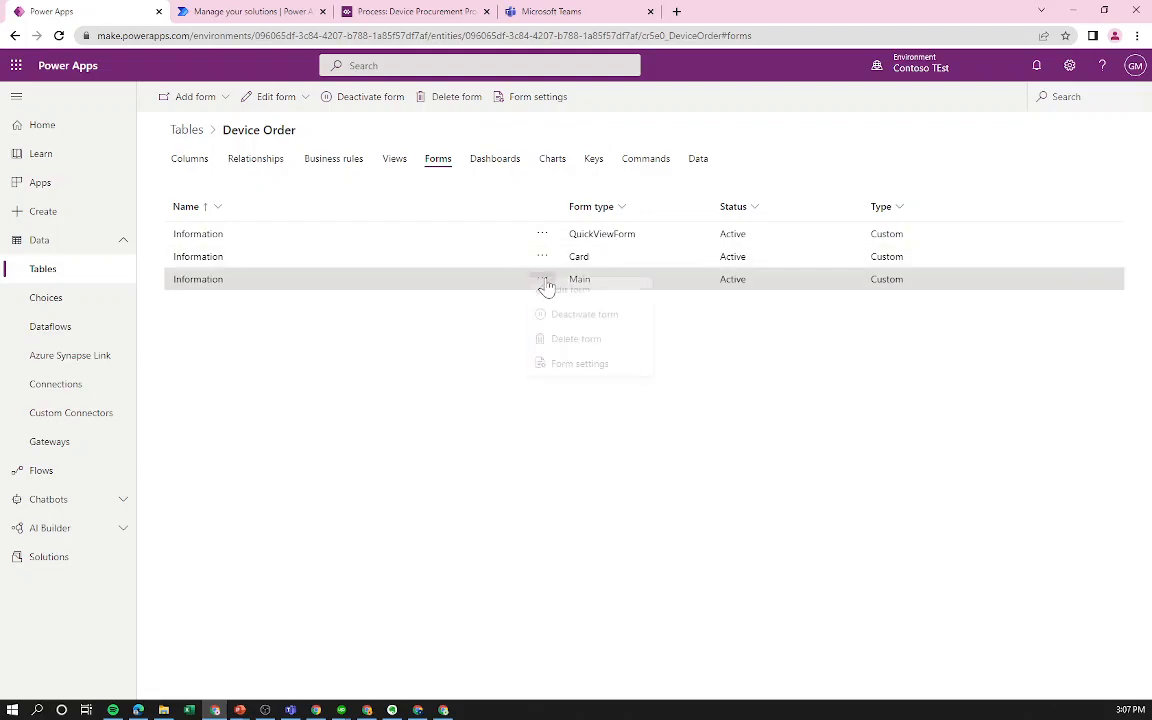
click(541, 280)
mouse_move(640, 296)
click(681, 298)
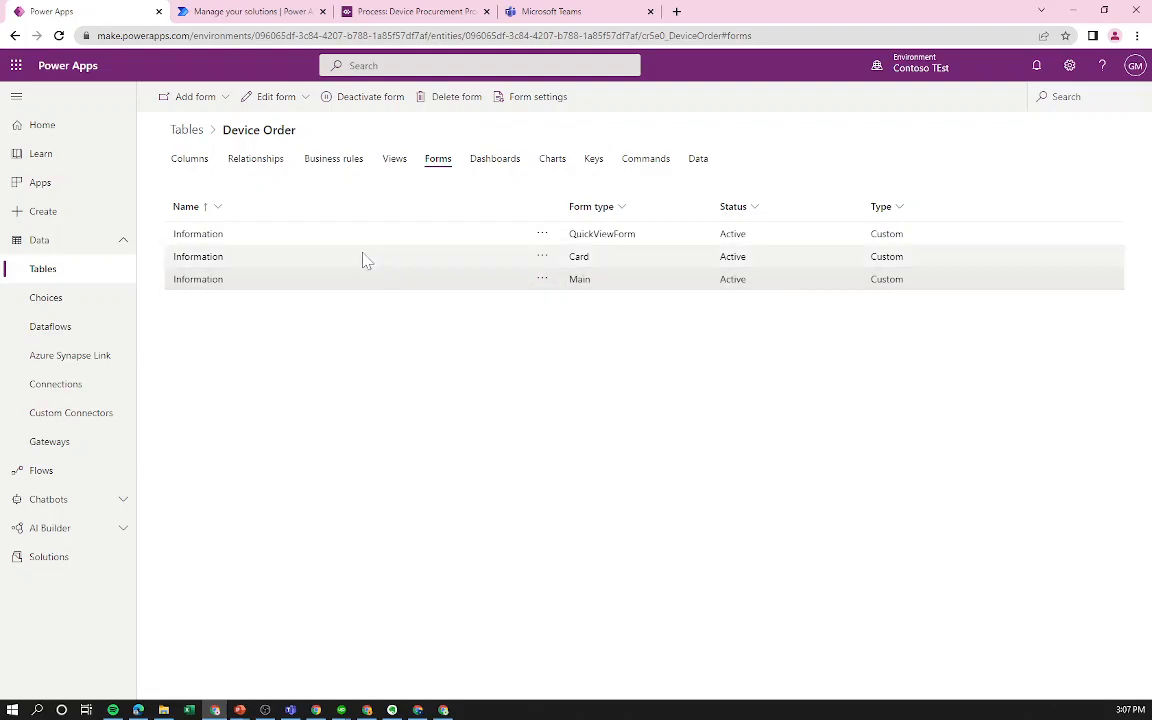
click(201, 280)
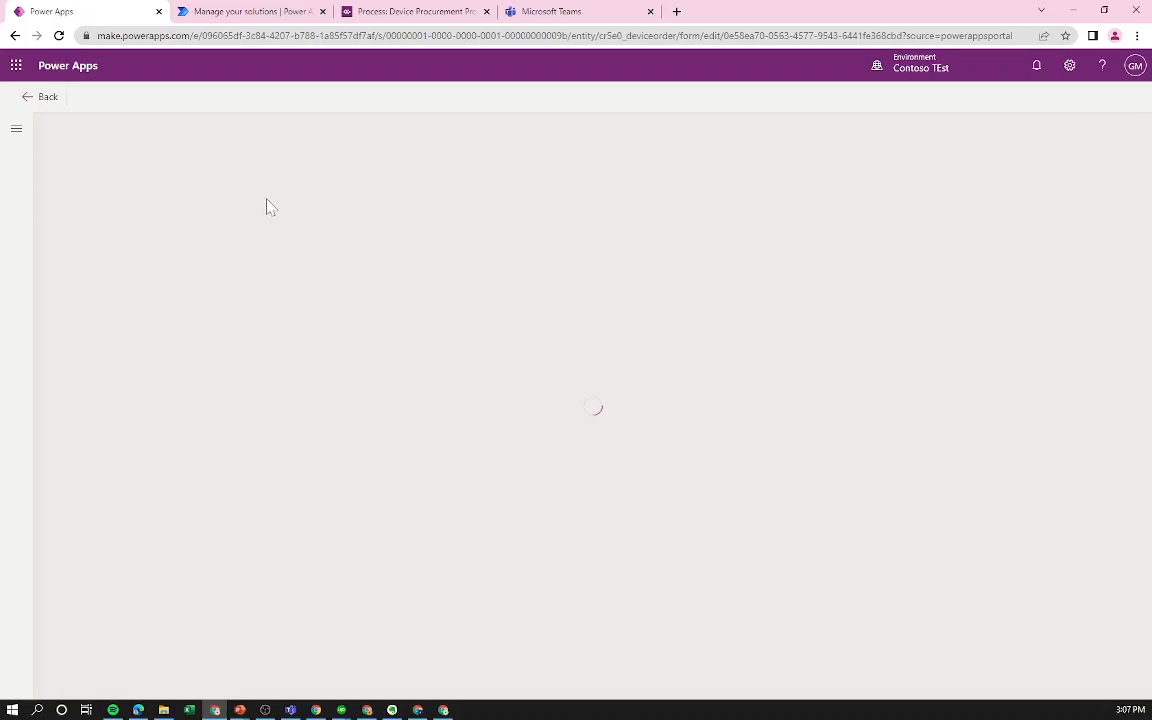
click(307, 9)
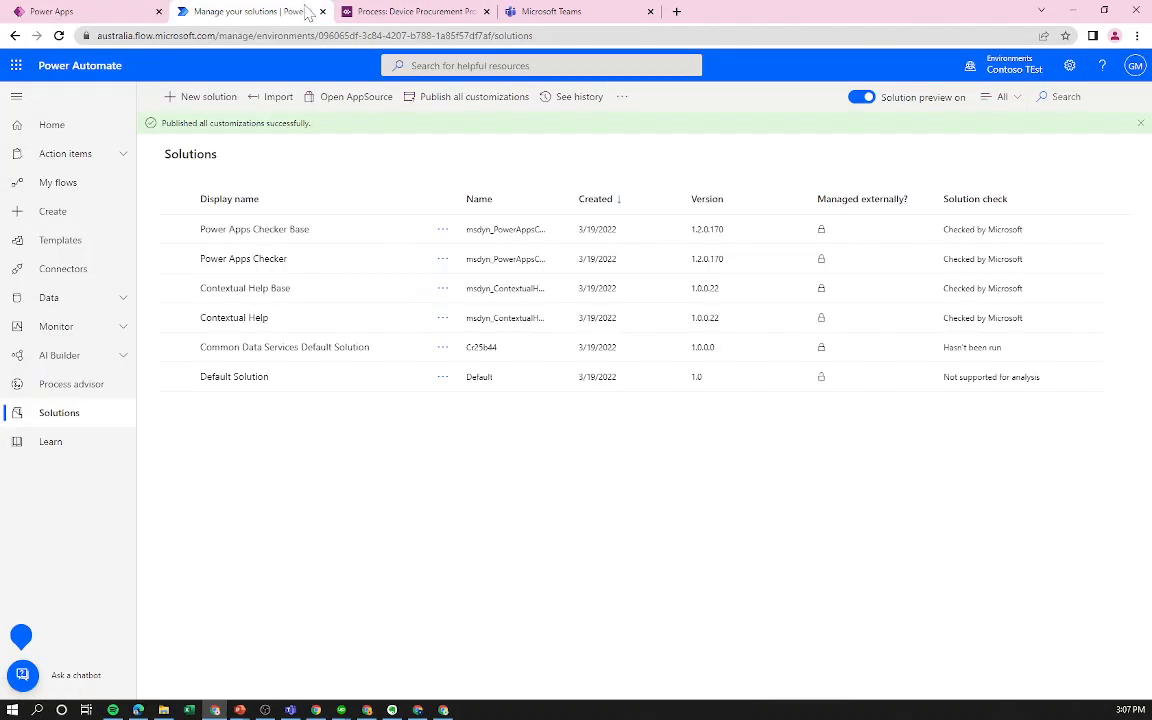
click(136, 9)
click(221, 11)
click(16, 65)
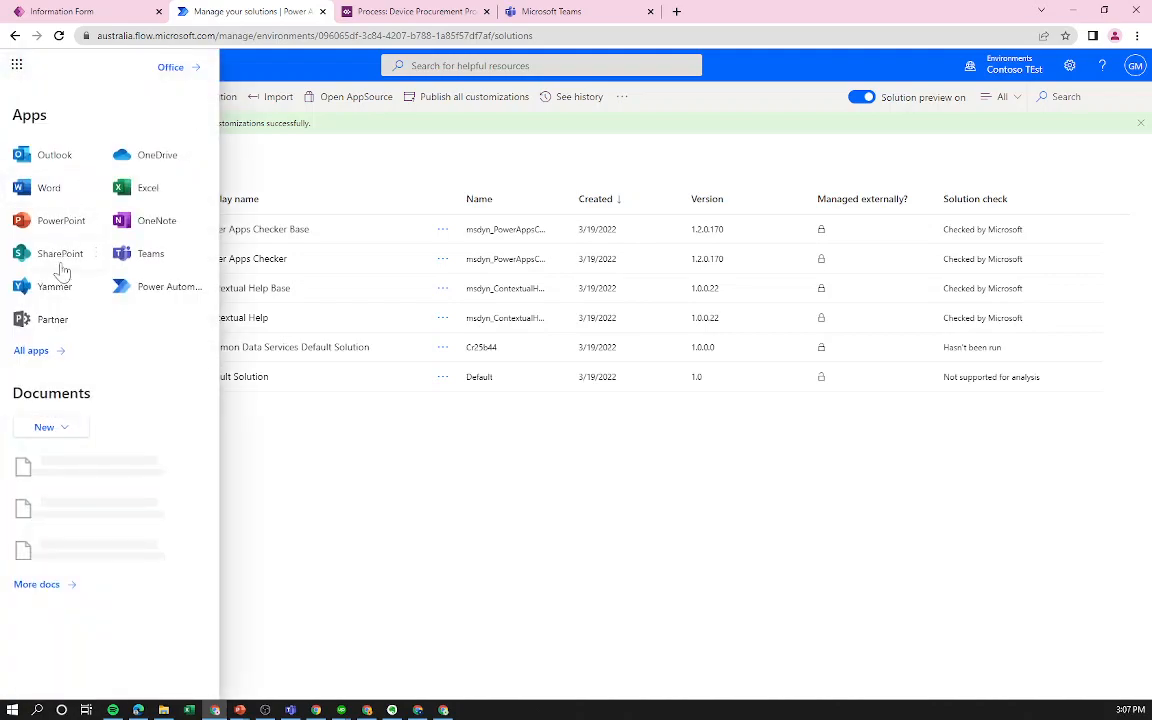
click(50, 12)
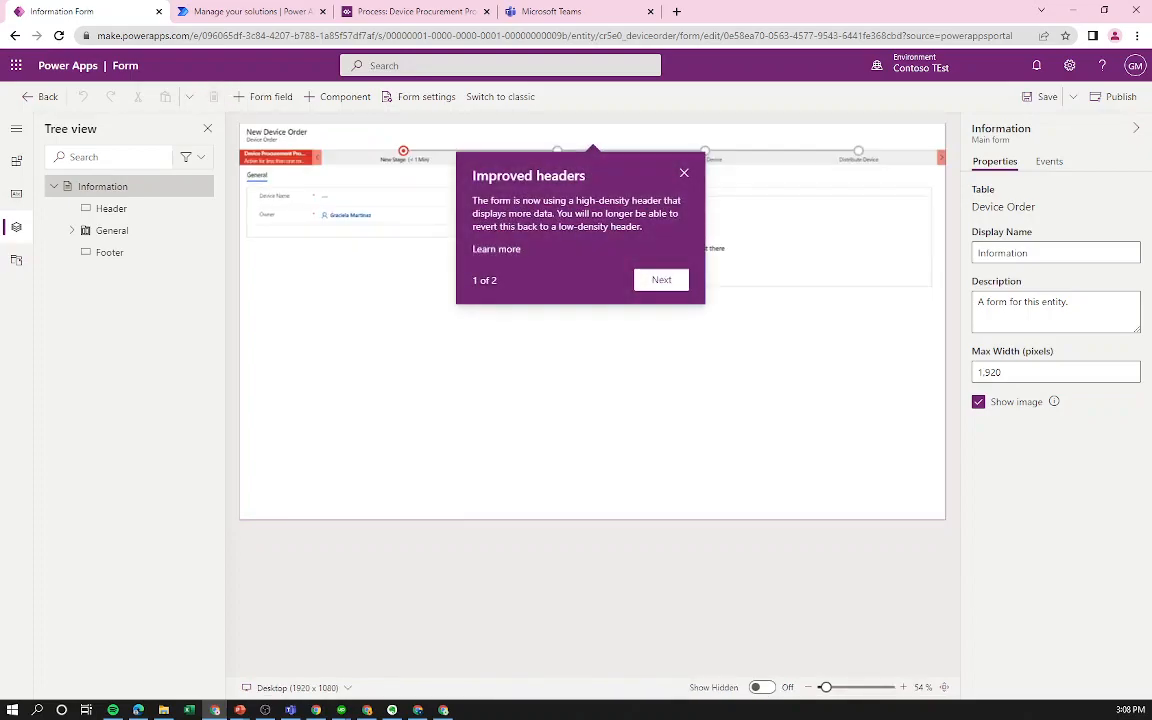
Go through and close the two introductory tips about improved headers and changed footers.
click(658, 283)
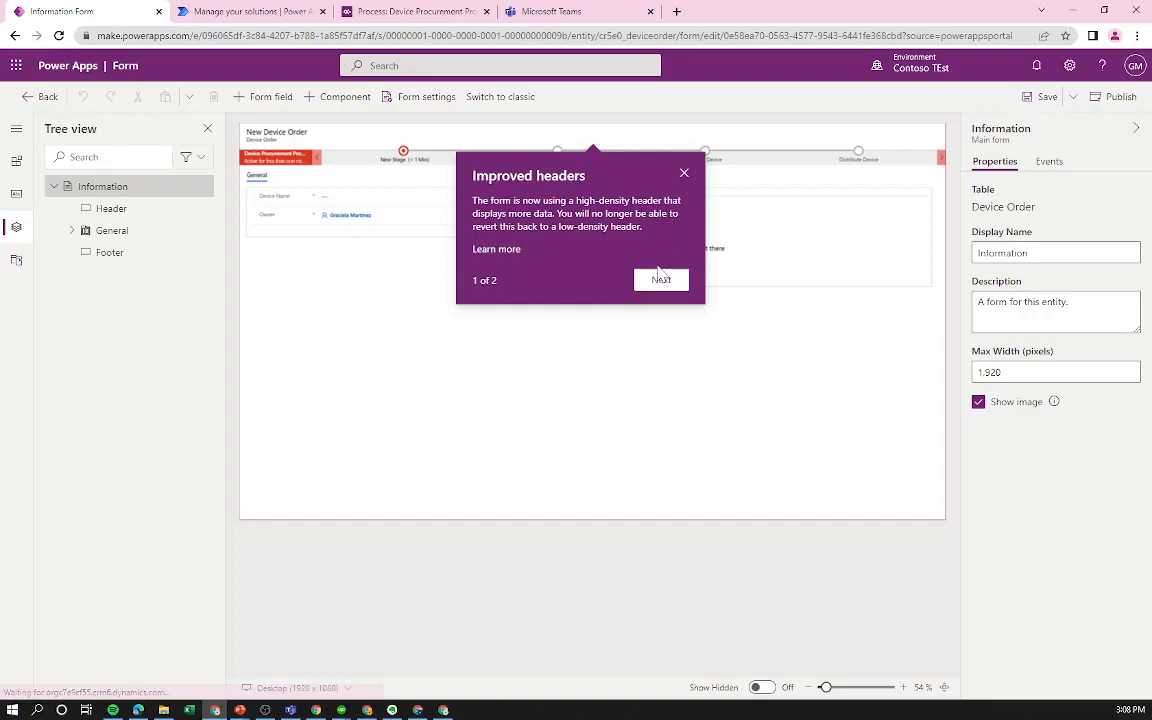
click(658, 280)
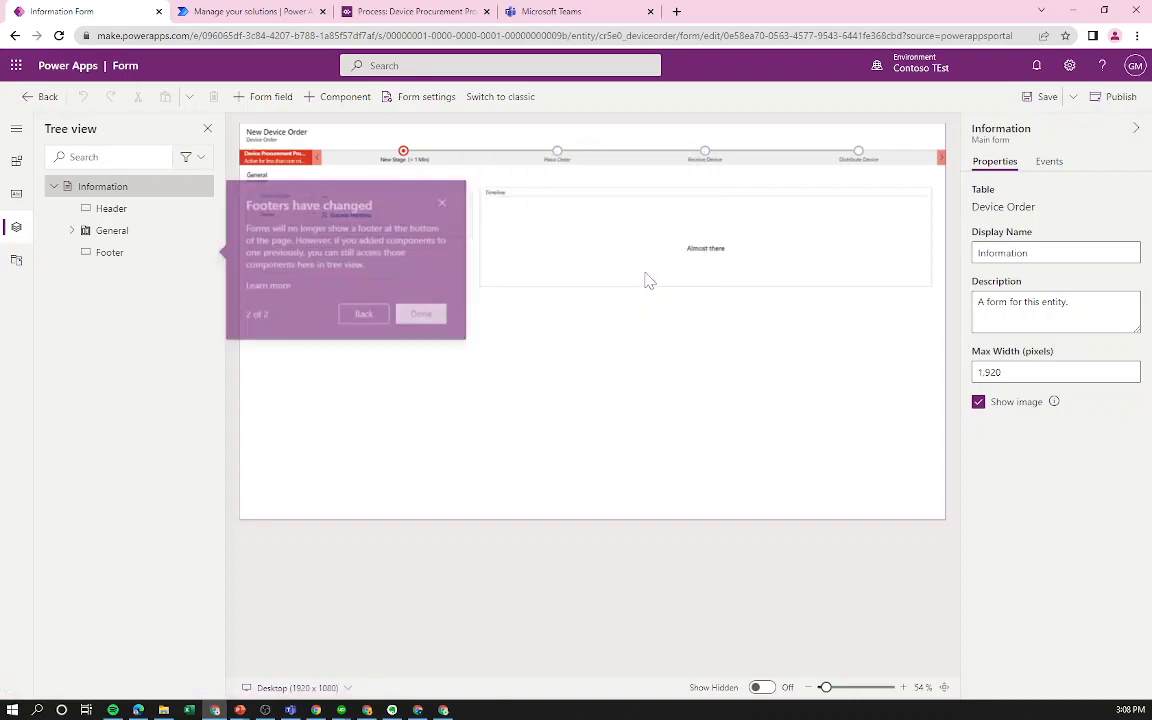
click(427, 325)
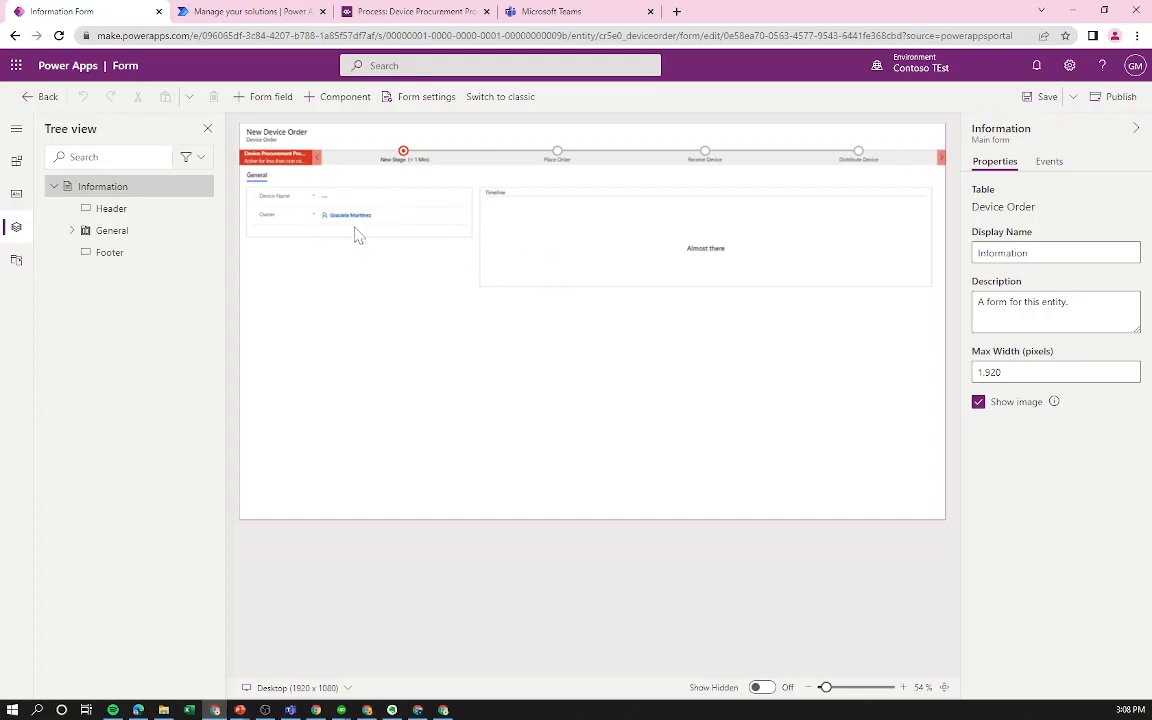
Examine the form's structure and the properties of its header, General tab, General and Notes sections, and footer.
click(73, 231)
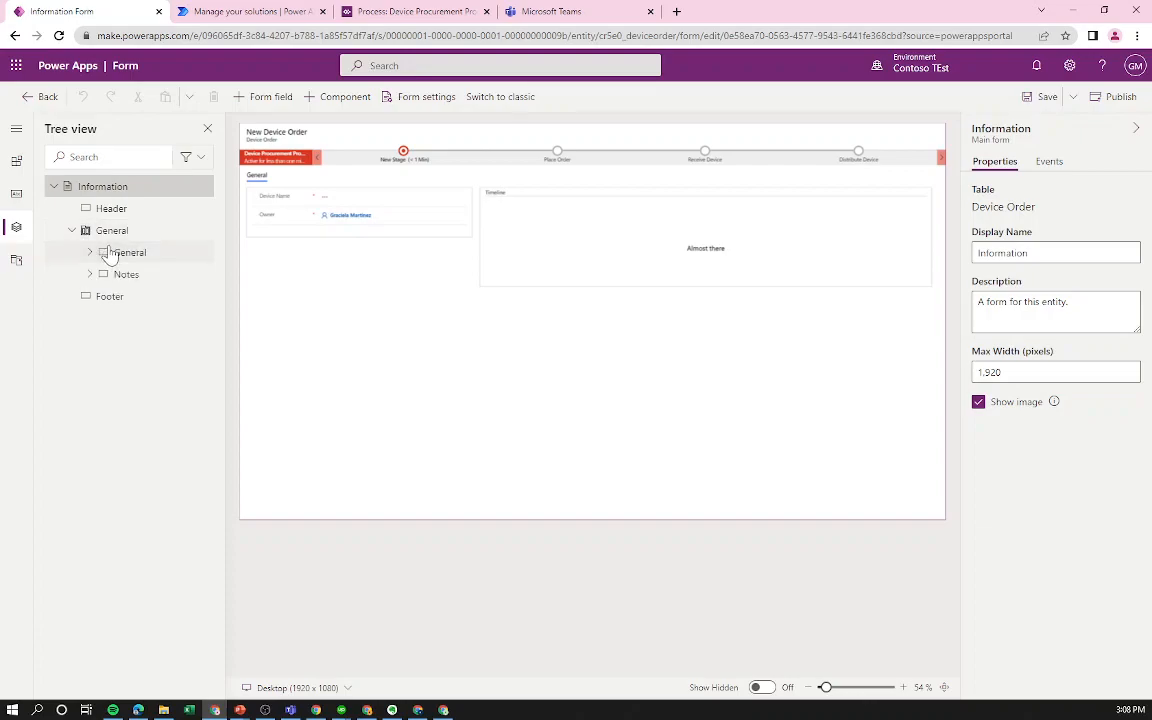
click(110, 254)
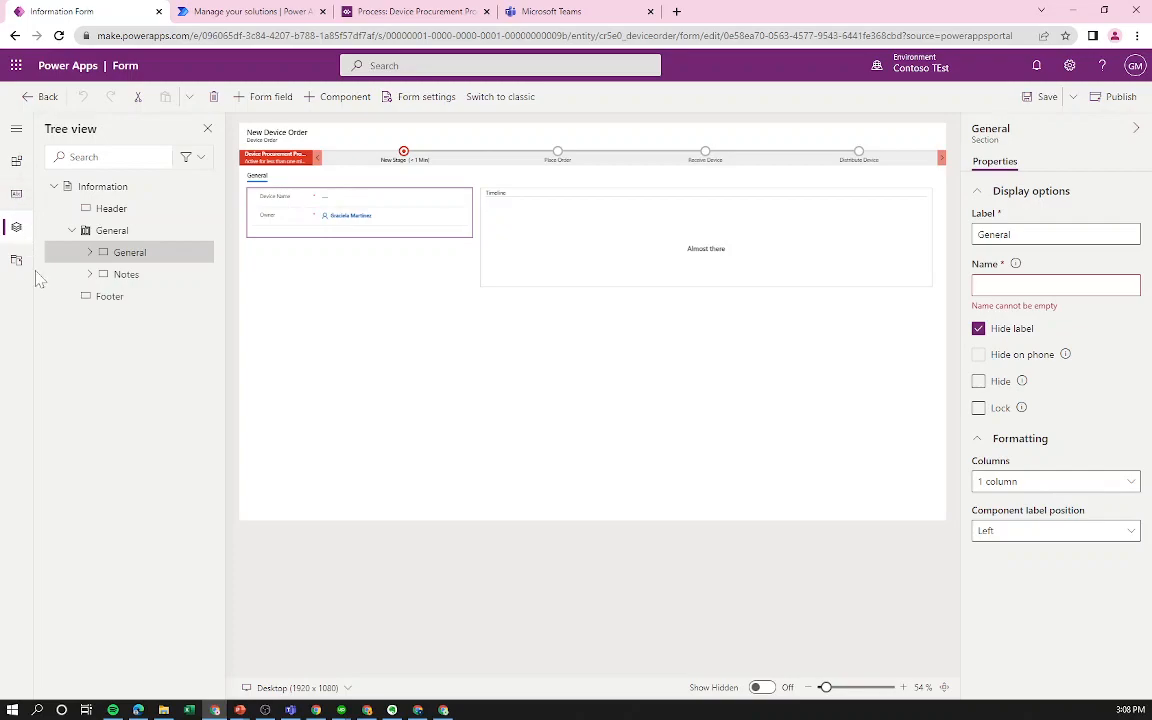
click(553, 226)
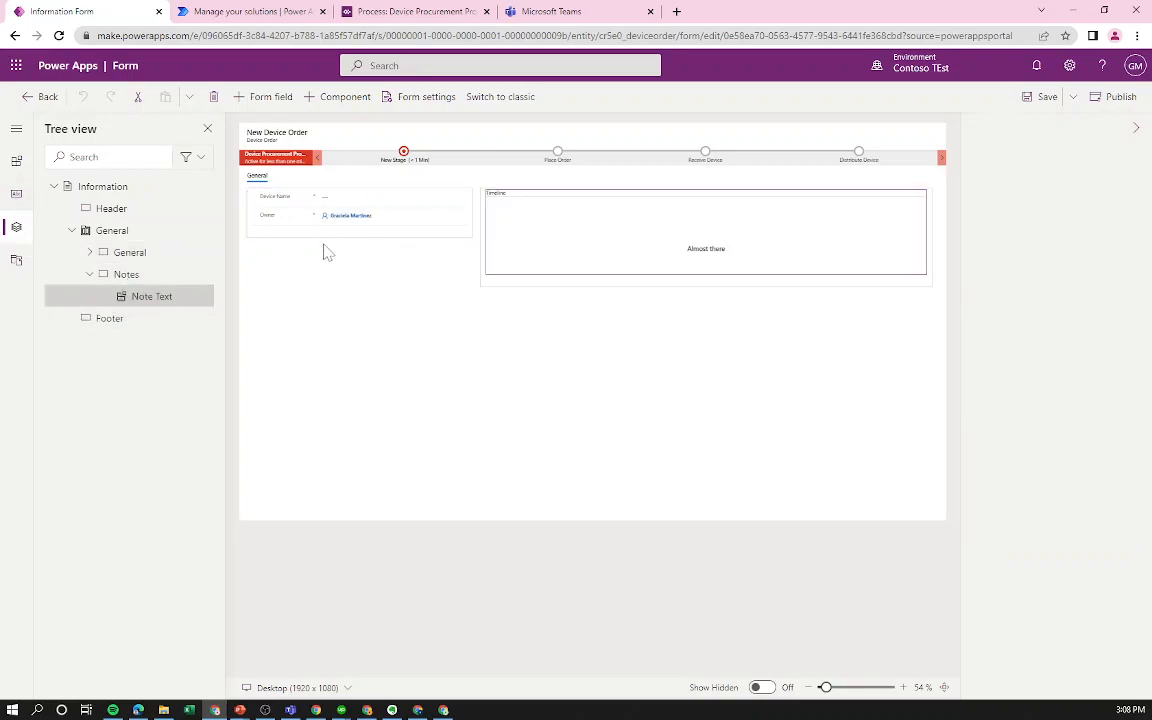
click(140, 252)
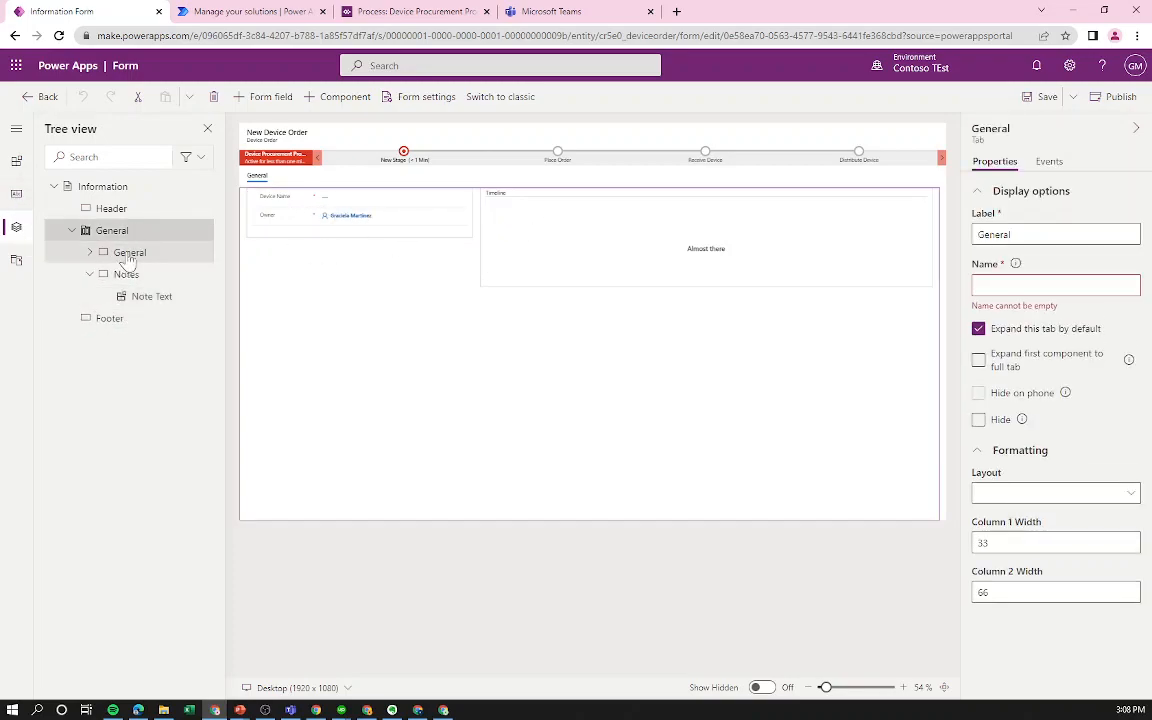
click(139, 211)
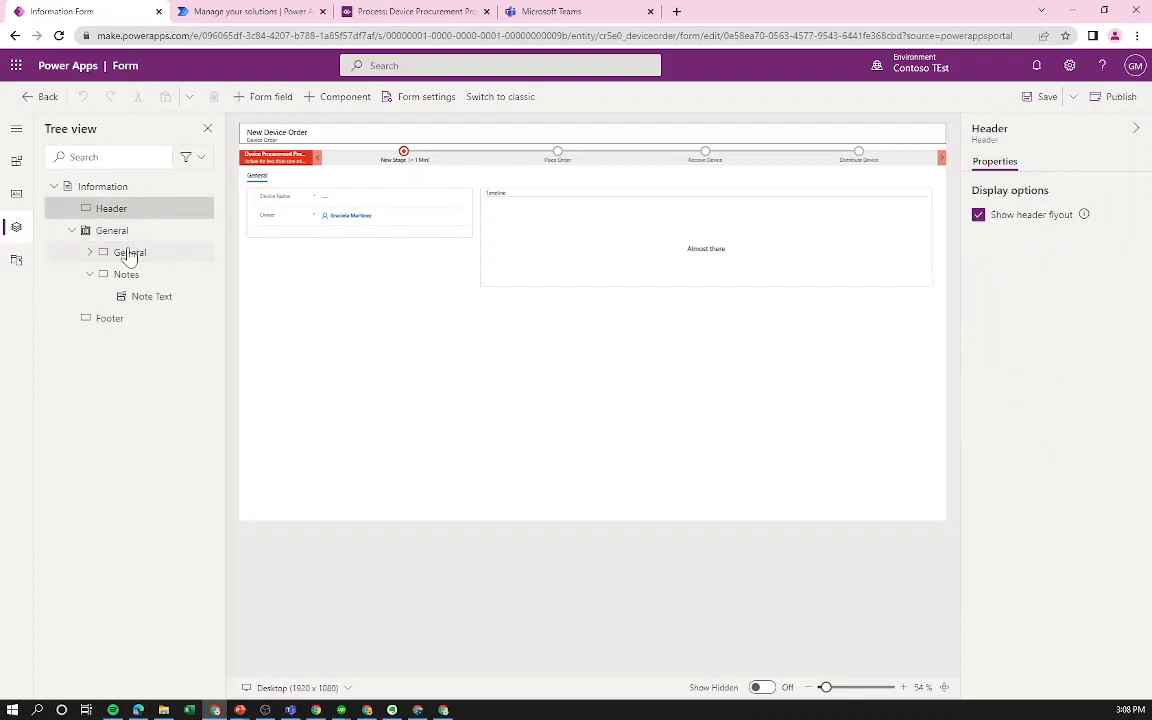
click(131, 255)
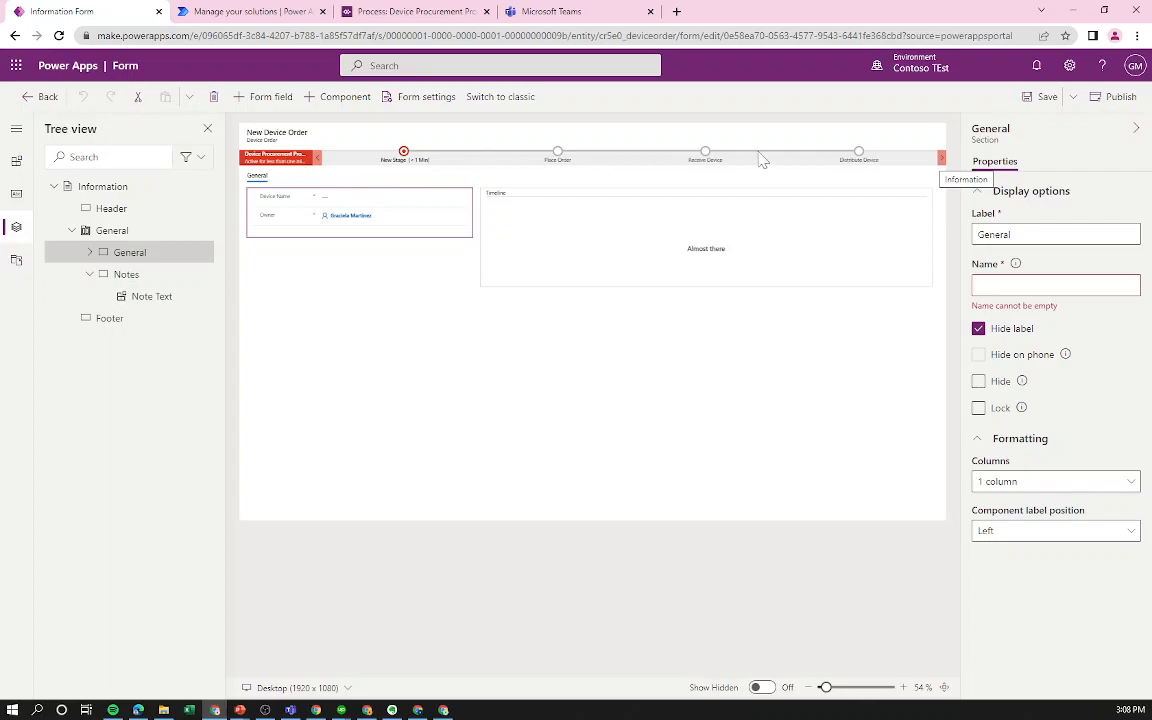
click(140, 277)
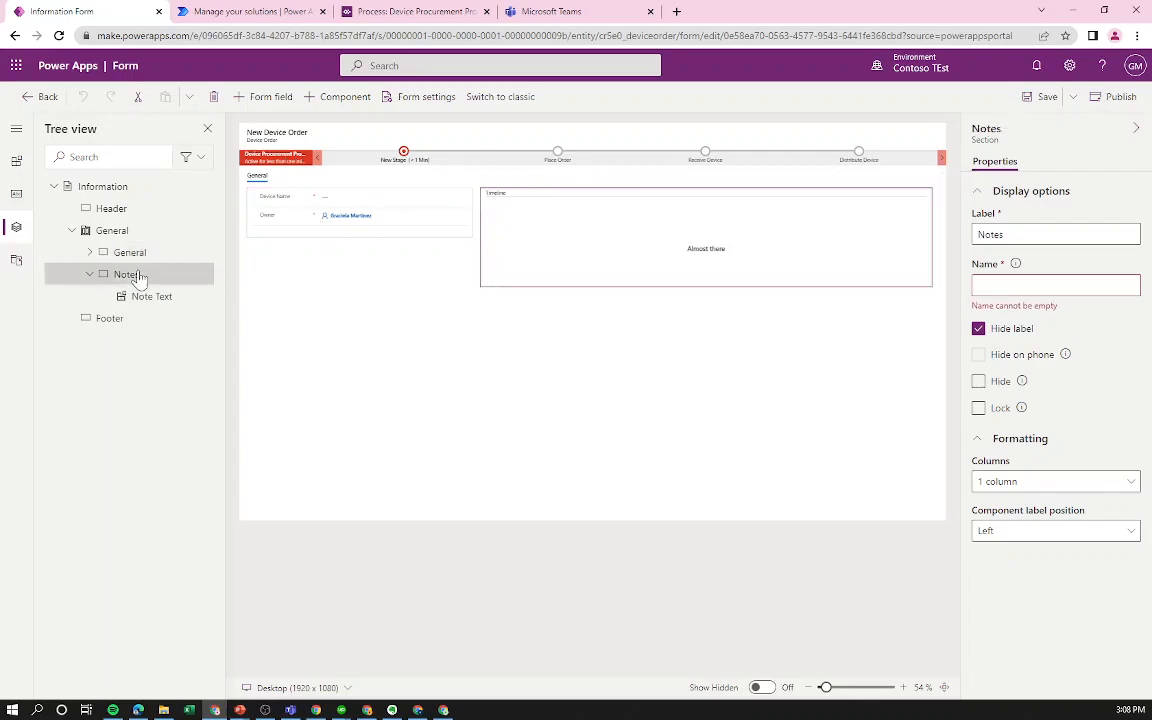
click(114, 320)
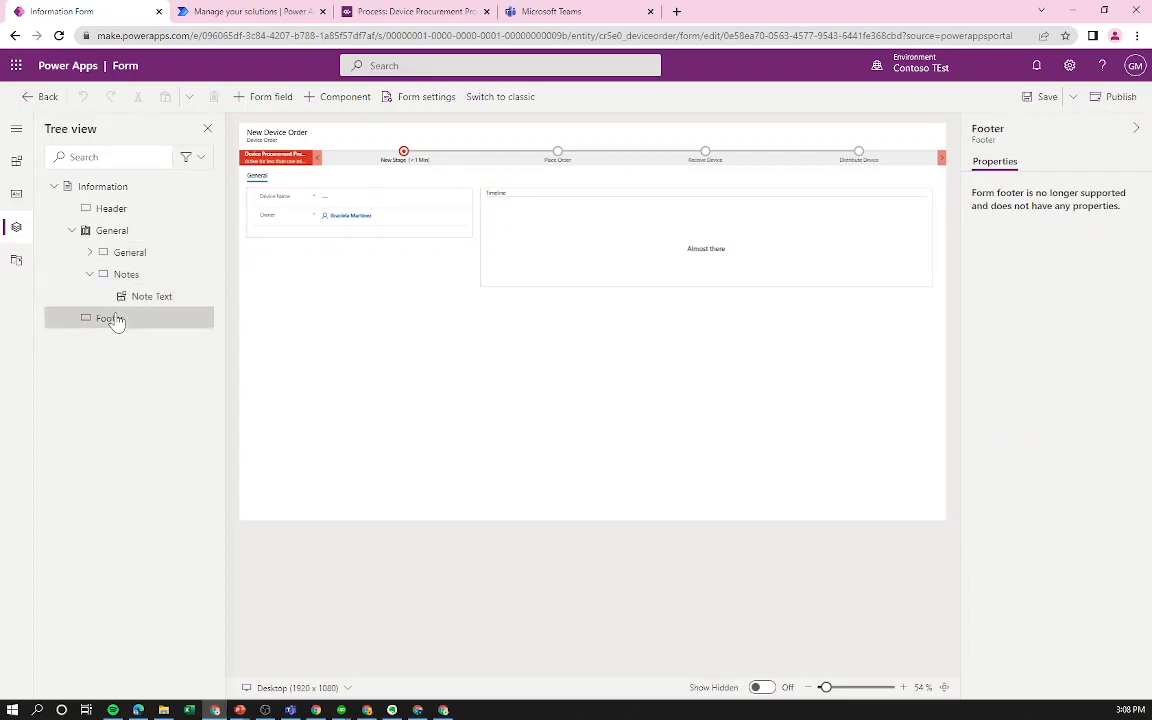
Add the Approver column to the form's General section and place it between Device Name and Owner.
click(130, 252)
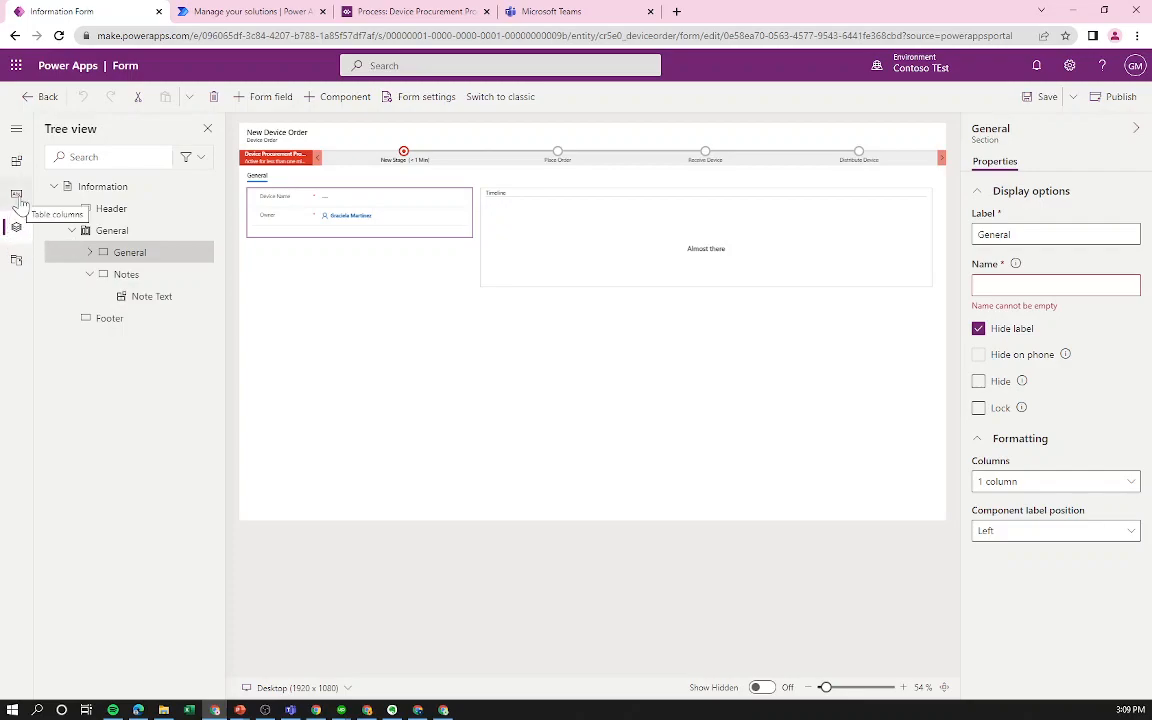
click(19, 200)
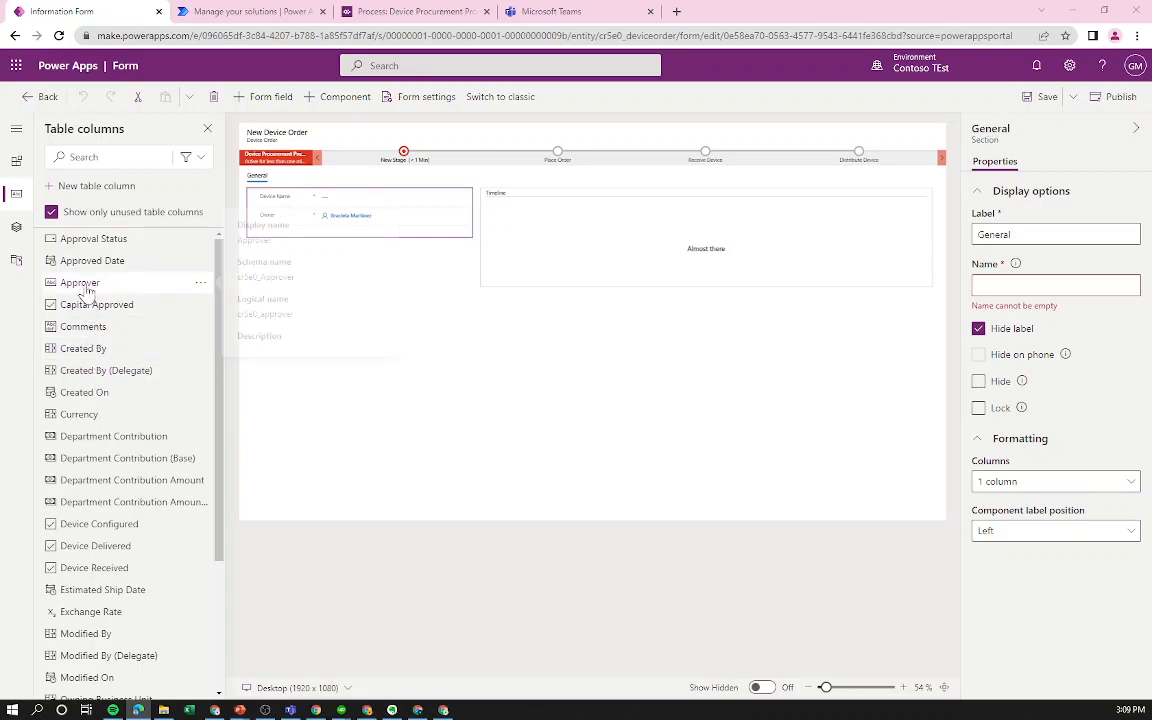
mouse_move(87, 287)
mouse_down()
mouse_move(306, 231)
mouse_move(319, 213)
mouse_move(163, 273)
mouse_move(110, 272)
mouse_move(92, 285)
mouse_up()
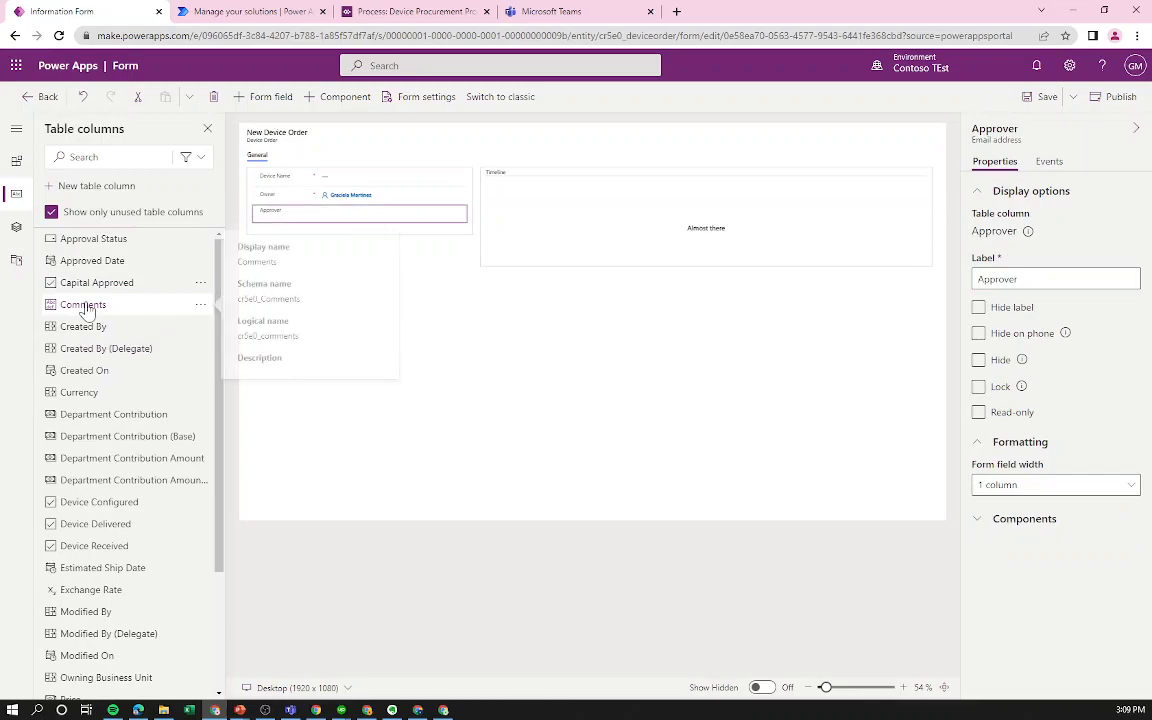
drag(306, 220, 106, 303)
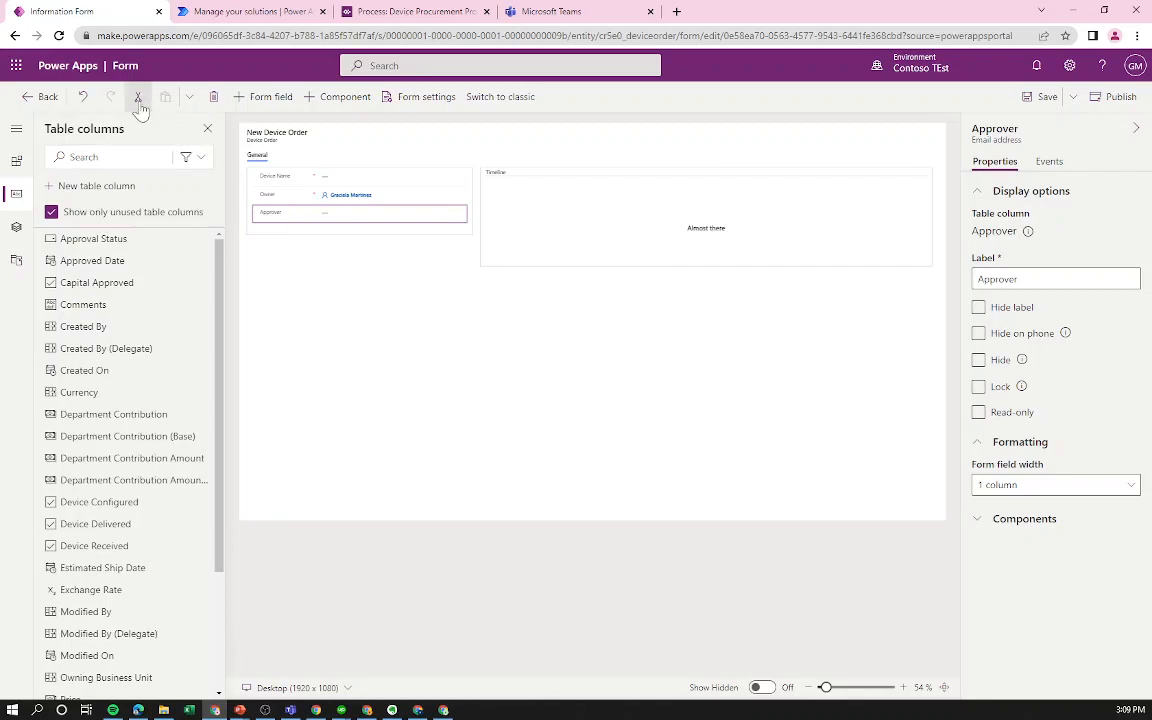
mouse_move(288, 222)
mouse_down()
mouse_move(302, 197)
mouse_move(293, 204)
mouse_up()
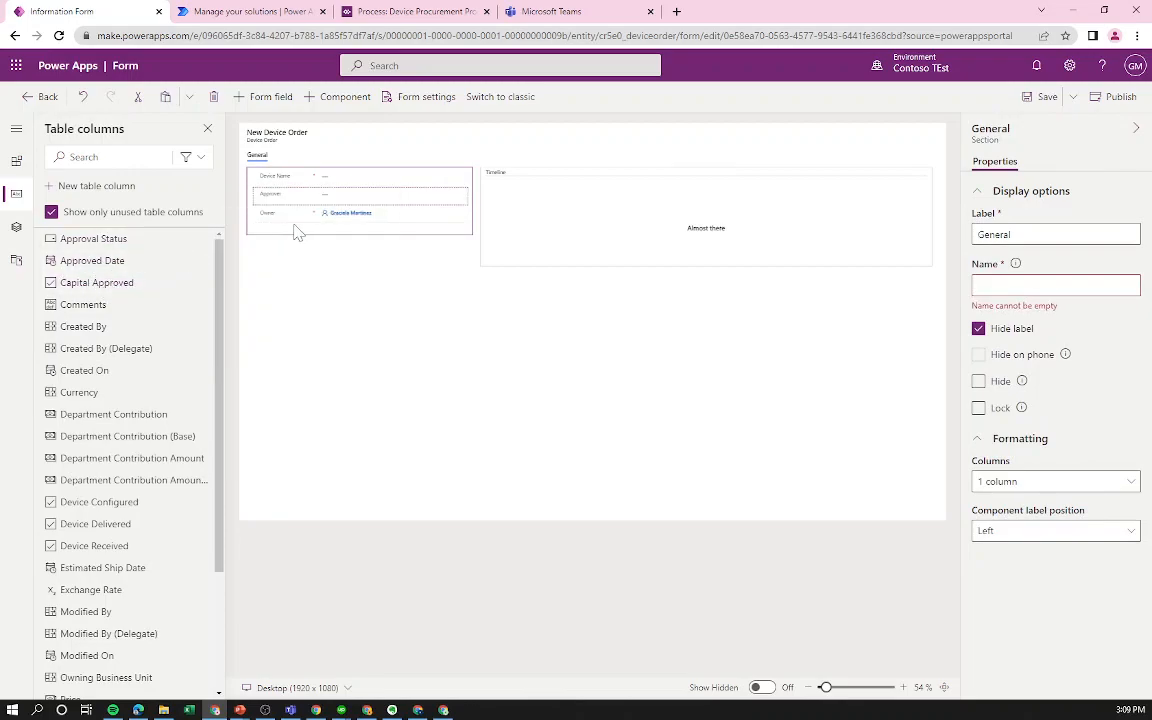
Add the Approval Status and Capital Approved columns to the form's General section.
click(115, 238)
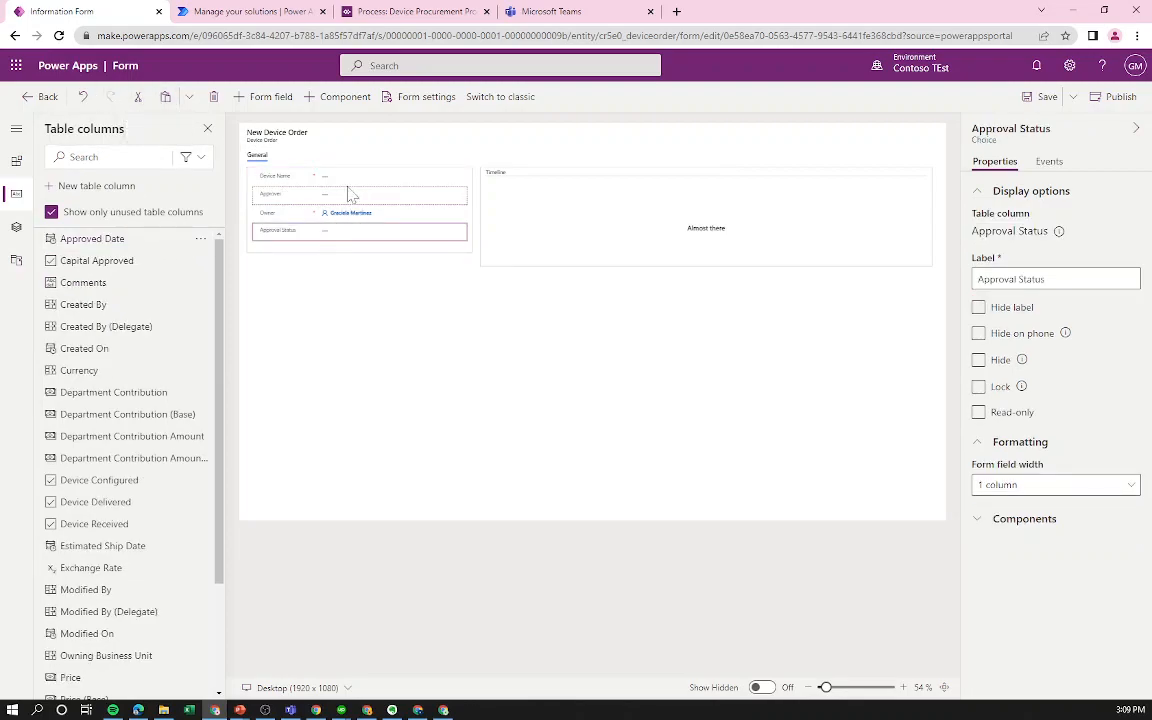
click(128, 262)
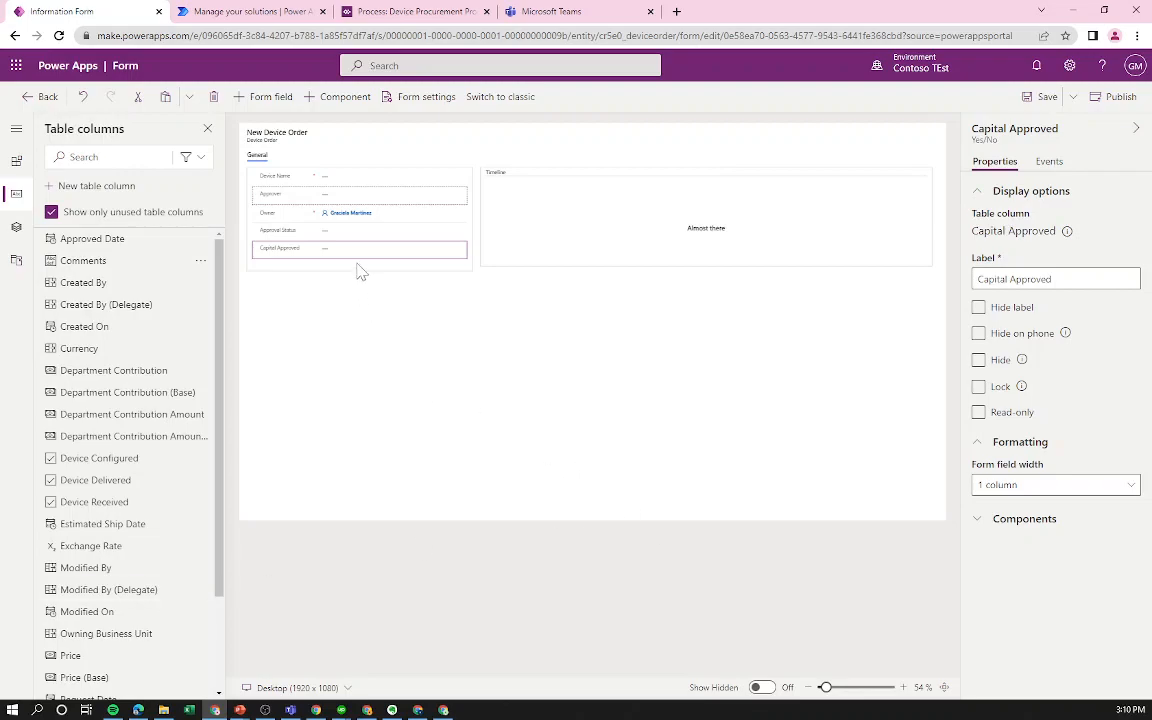
Remove the Capital Approved and Approval Status fields from the form.
drag(365, 258, 90, 289)
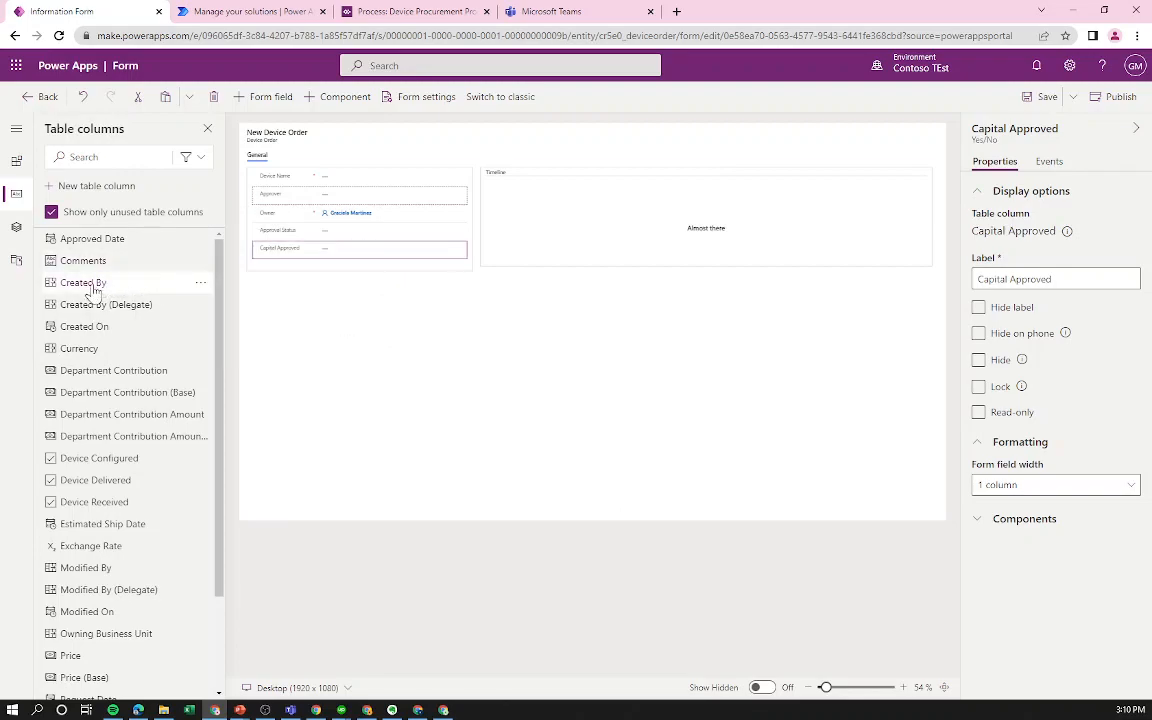
drag(280, 230, 90, 257)
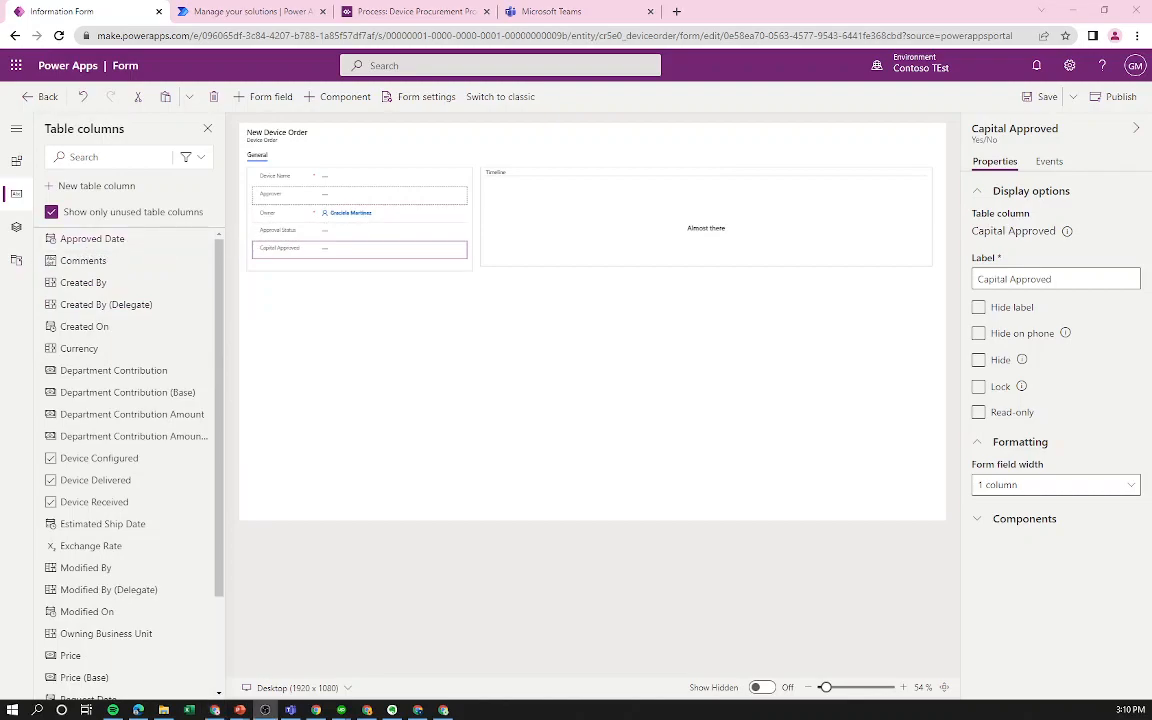
key(Delete)
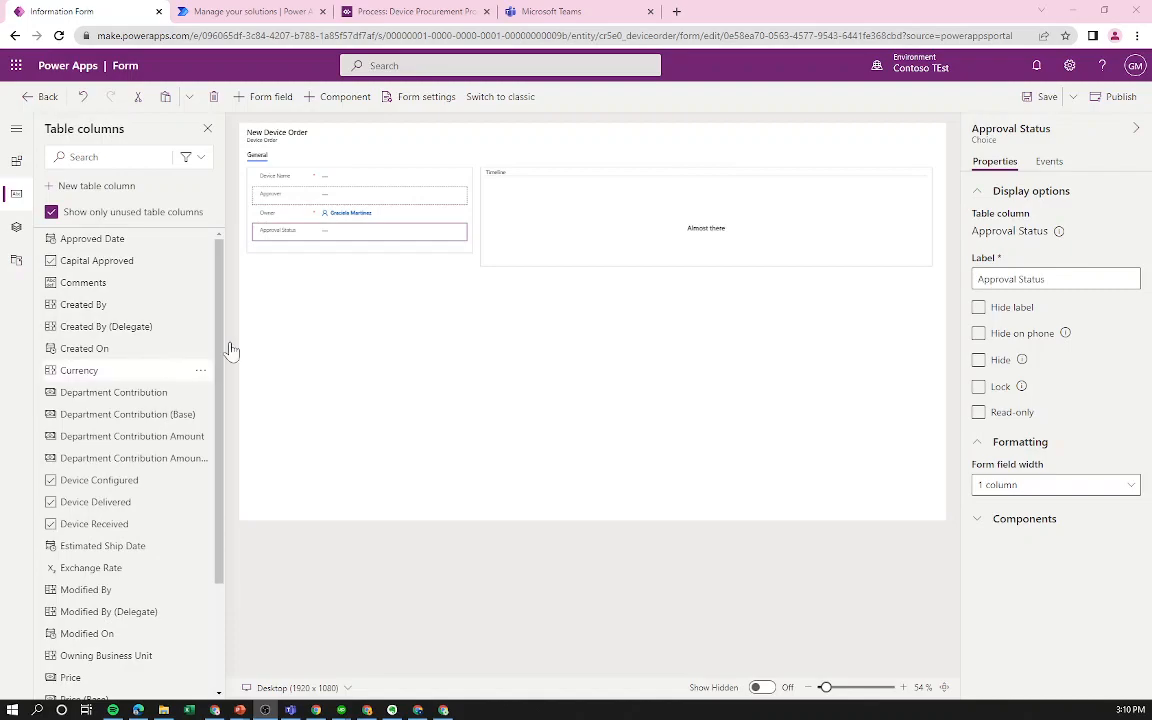
click(213, 97)
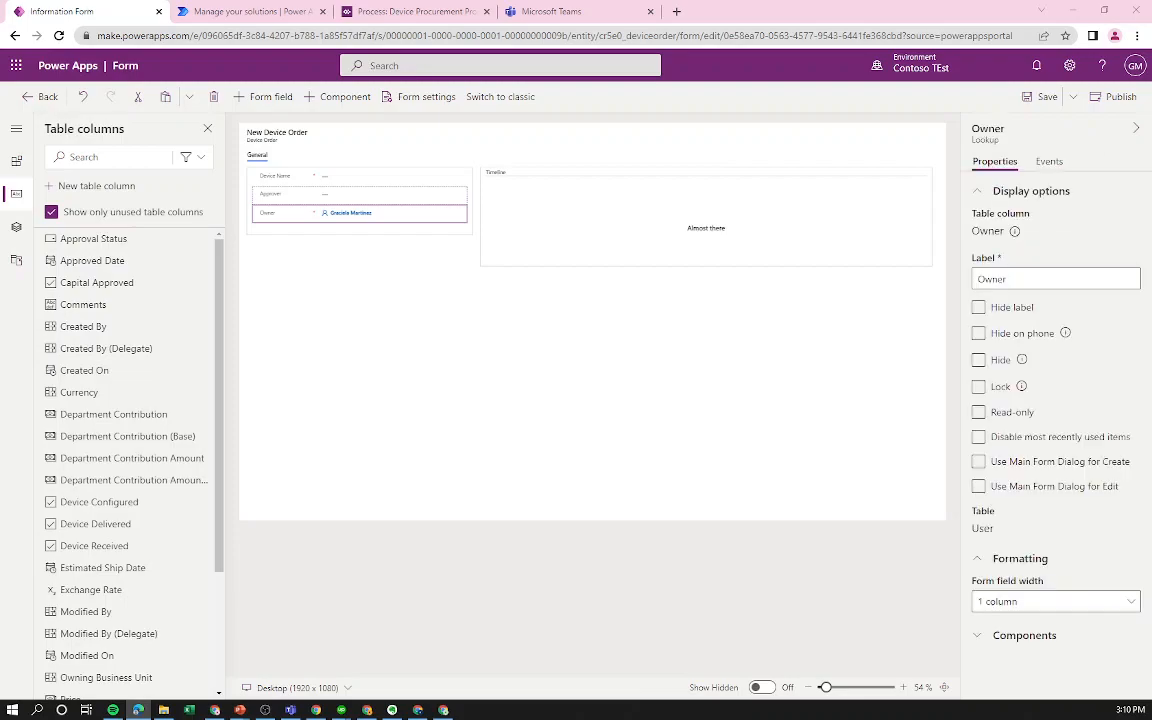
click(350, 257)
click(16, 218)
click(110, 208)
click(111, 231)
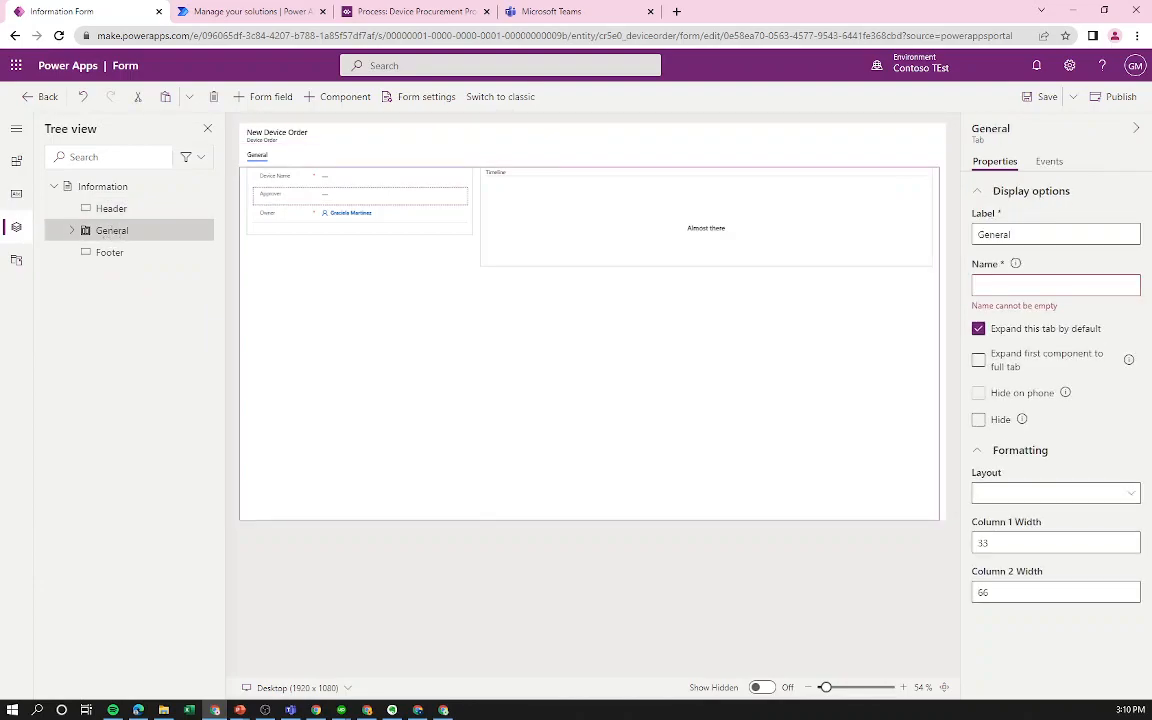
Save and publish the Information form, and return to the Device Order table's list of forms.
click(1038, 97)
click(1116, 100)
click(40, 97)
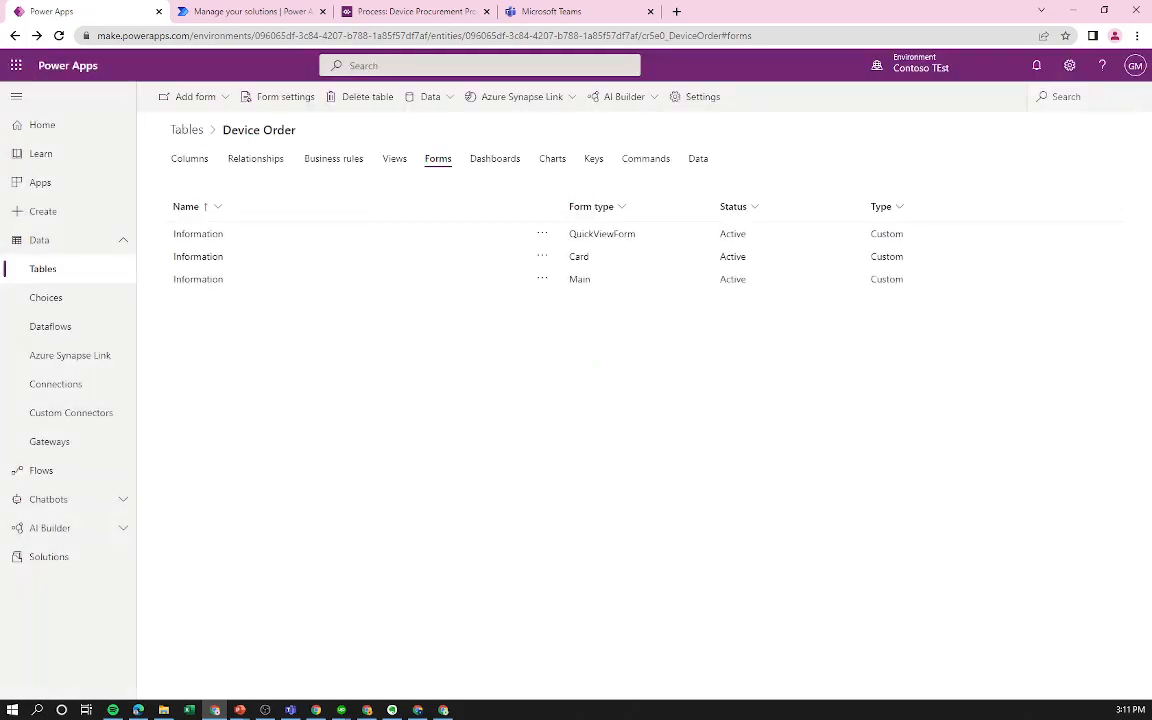
Open the Active Device Orders view from the Device Order table's list of views.
click(394, 158)
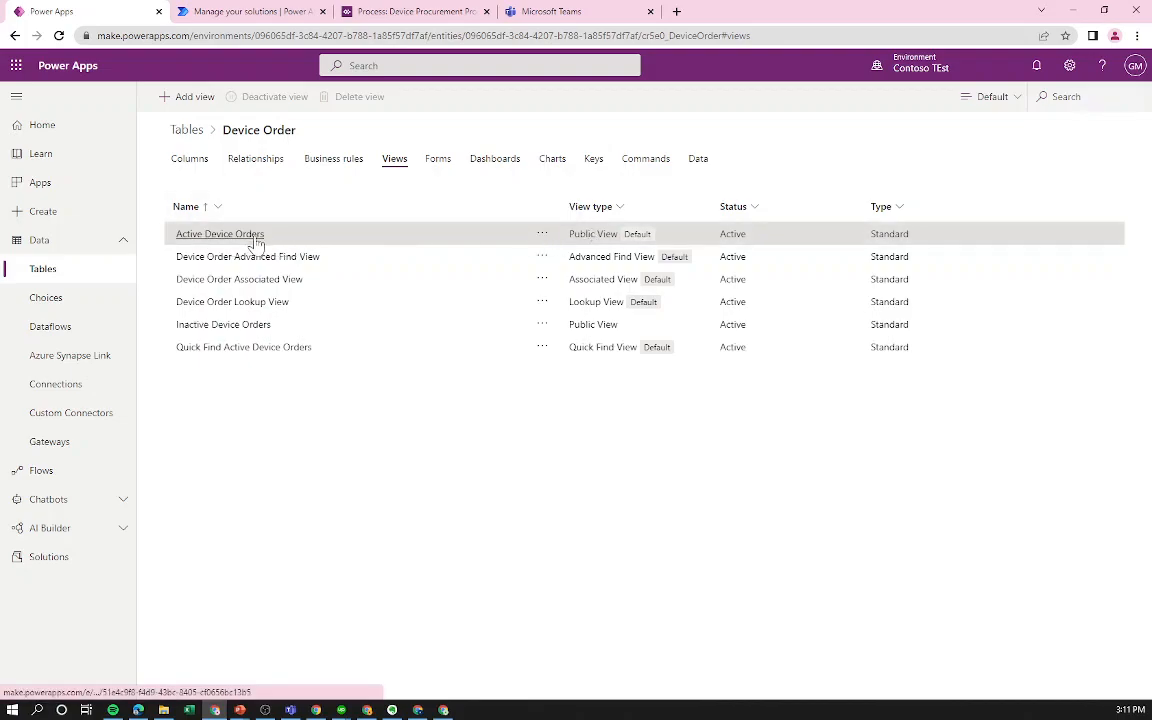
click(540, 236)
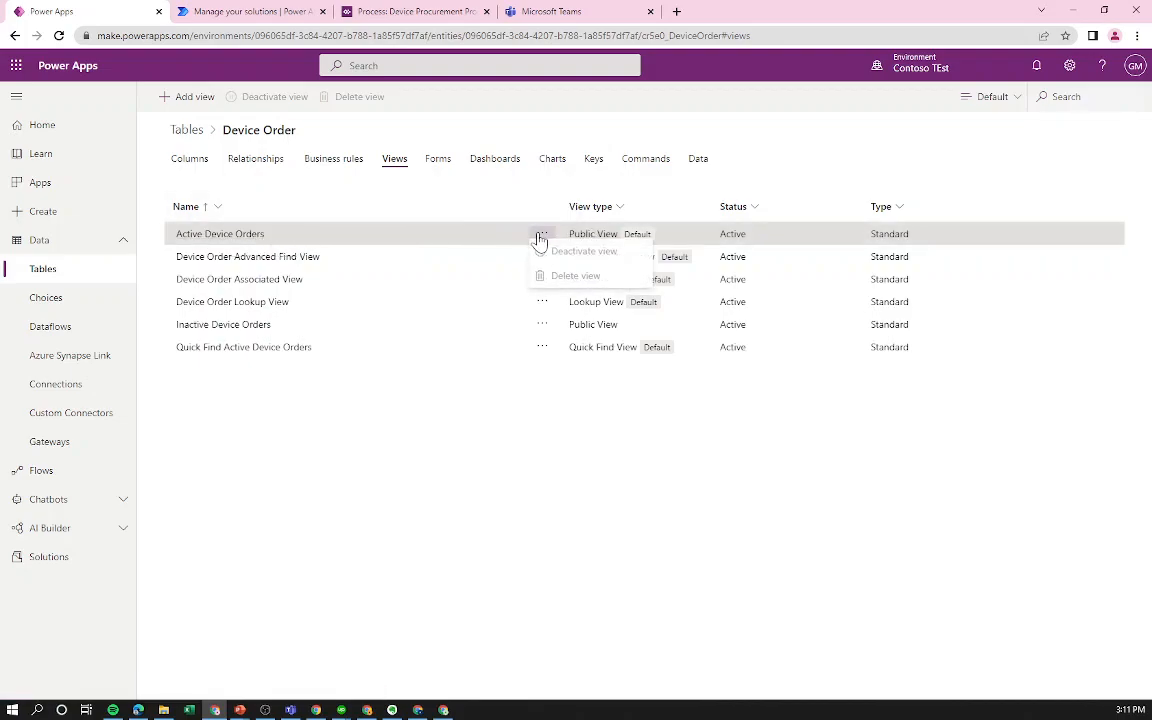
click(229, 244)
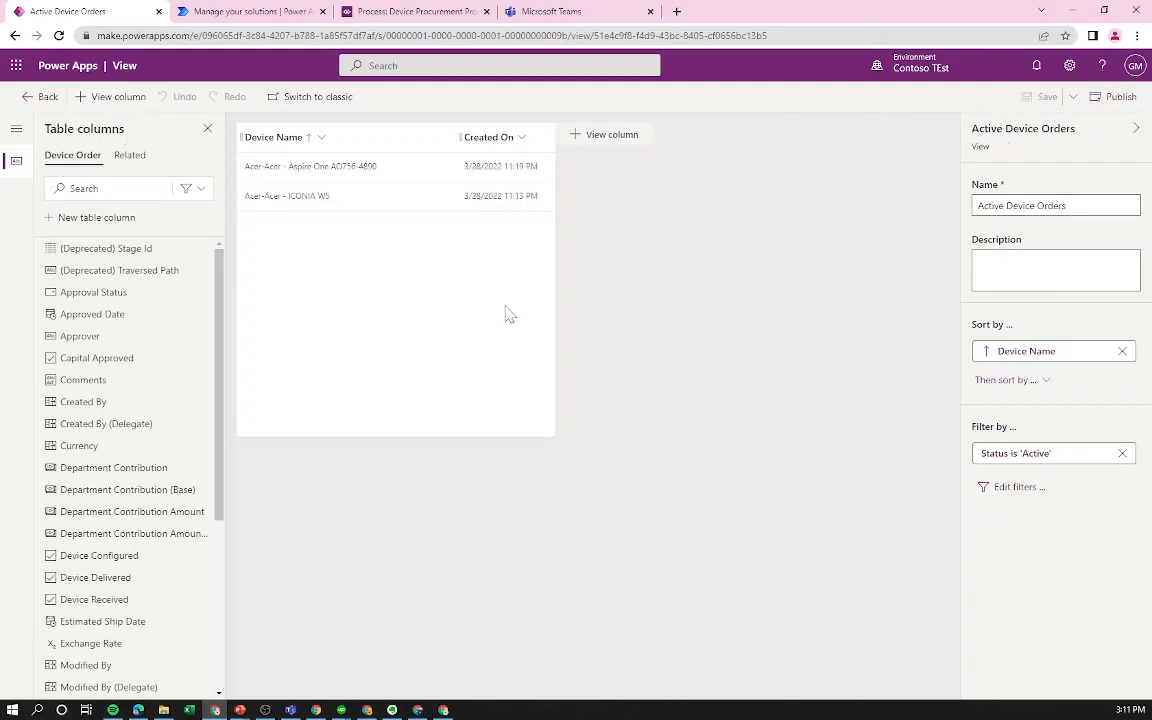
Add the Approval Status column to the Active Device Orders view after Created On.
scroll(120, 415, down, 3)
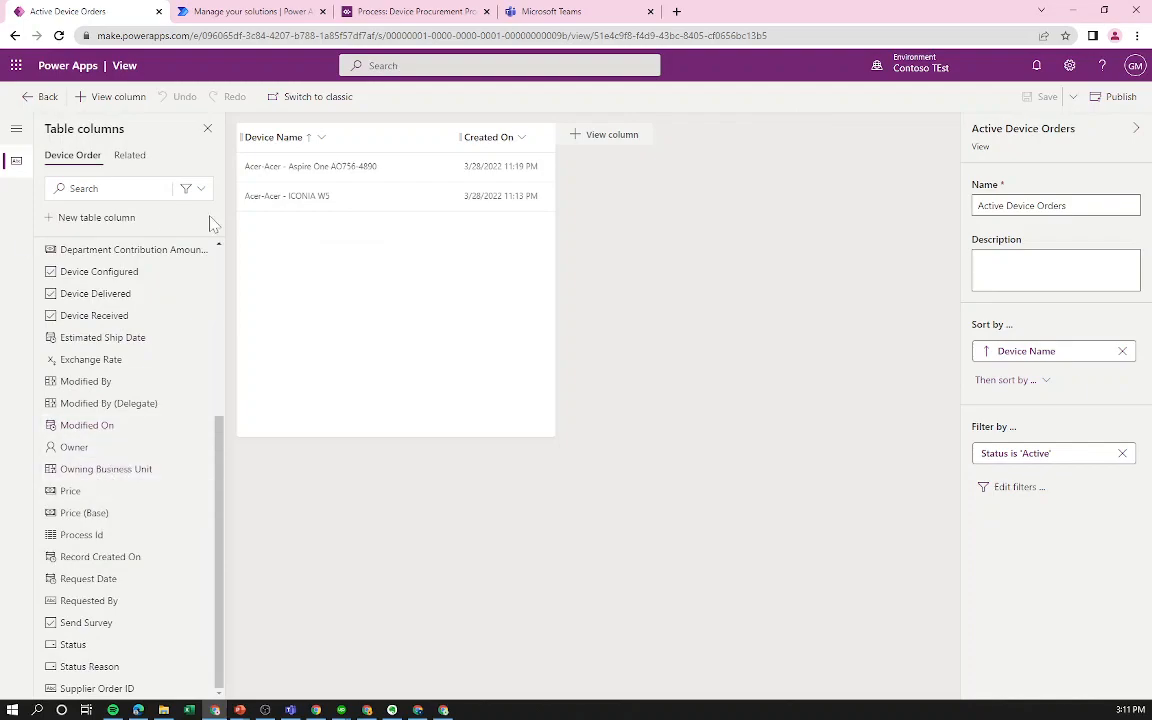
click(114, 104)
click(384, 140)
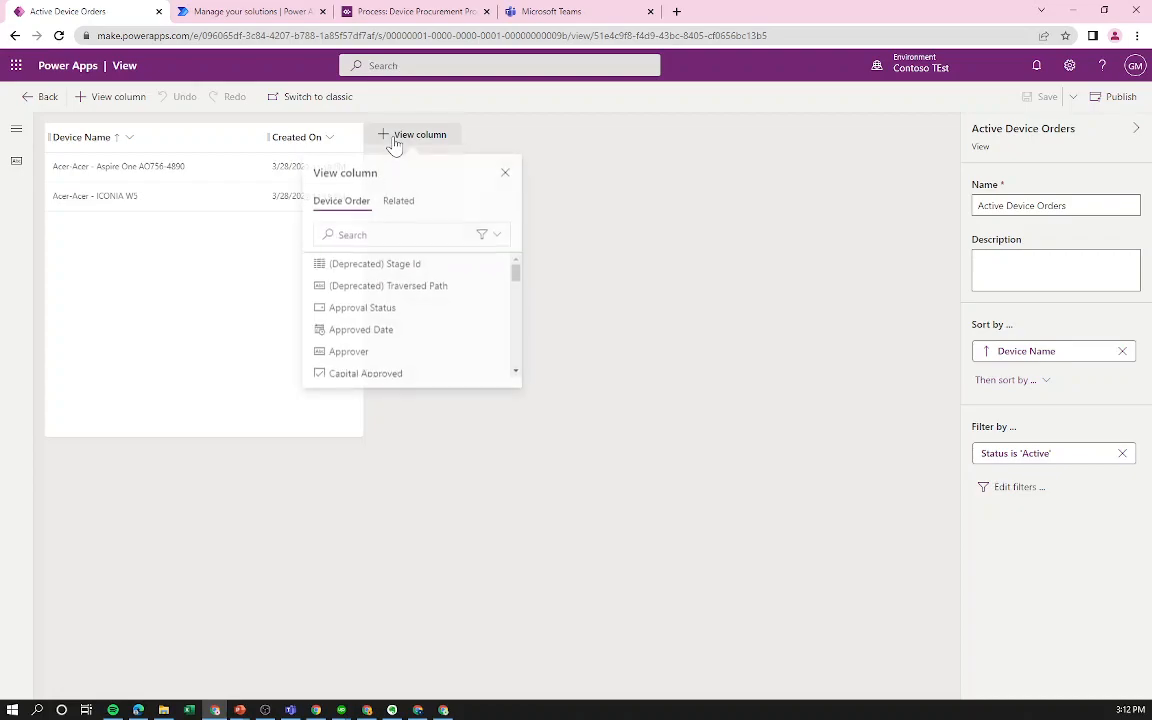
click(16, 160)
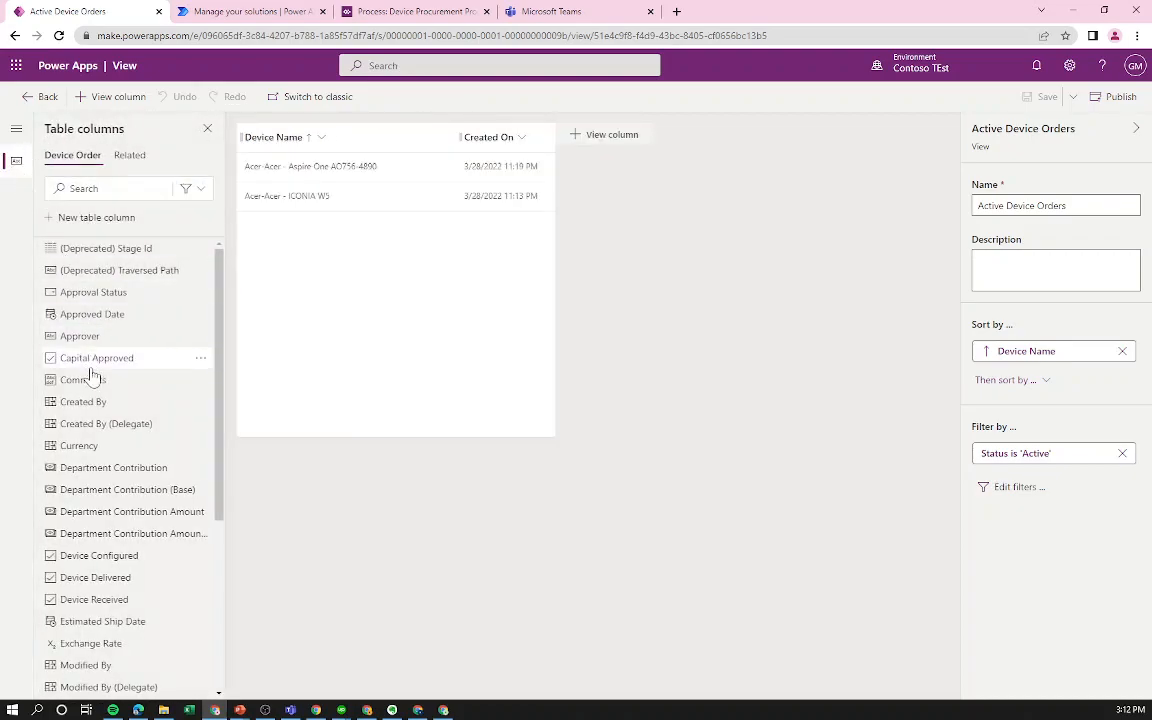
mouse_move(96, 425)
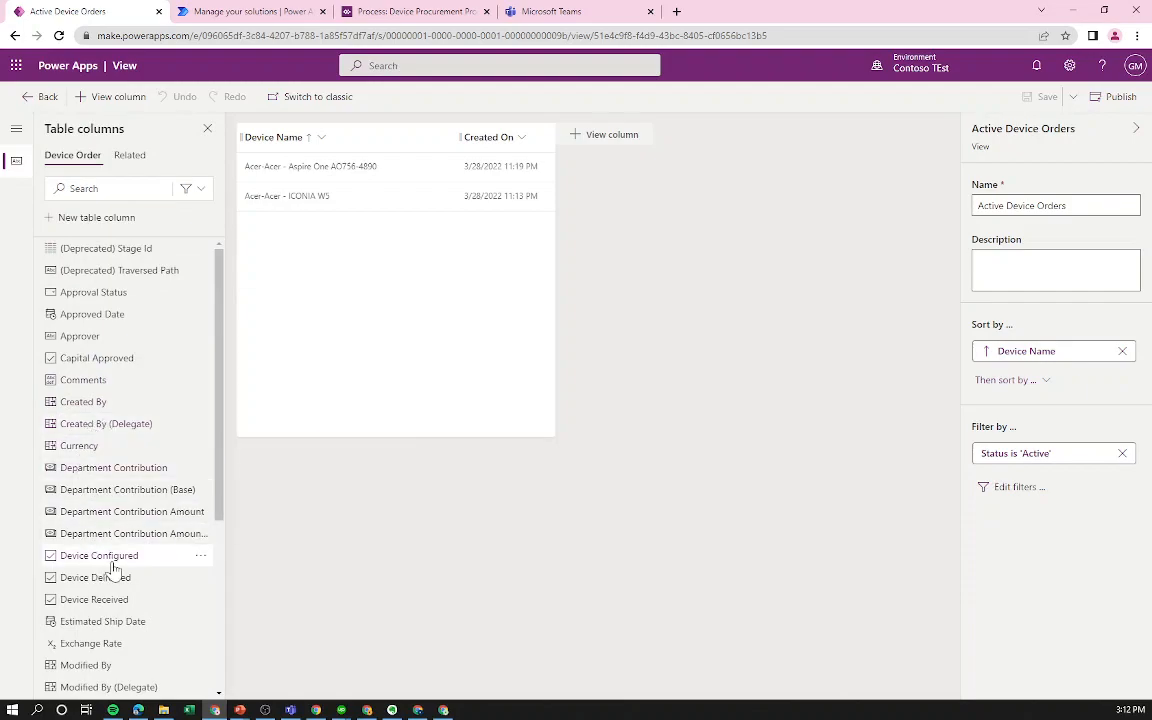
mouse_move(170, 492)
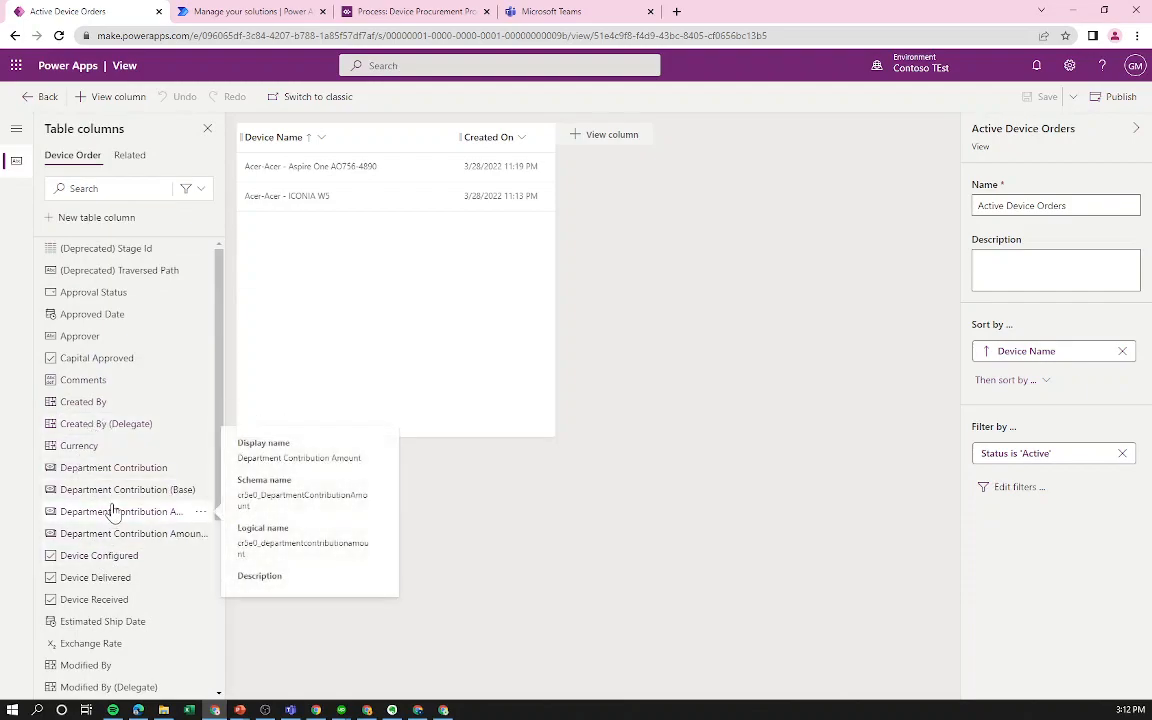
drag(123, 294, 568, 229)
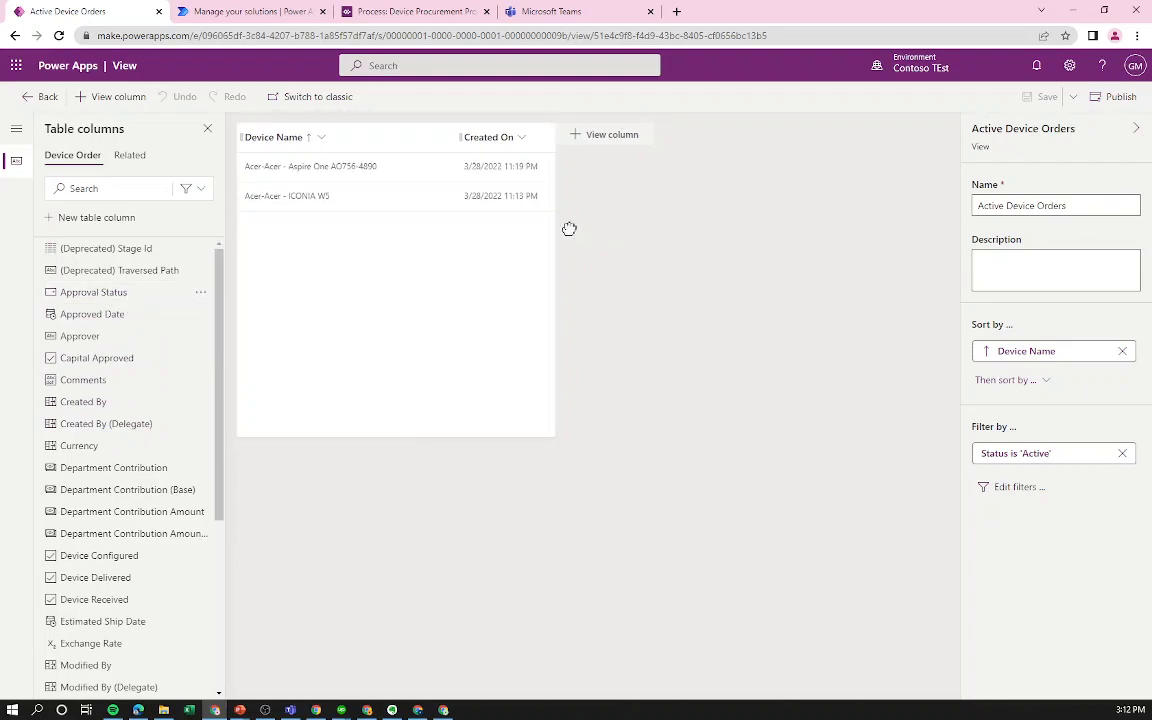
click(625, 136)
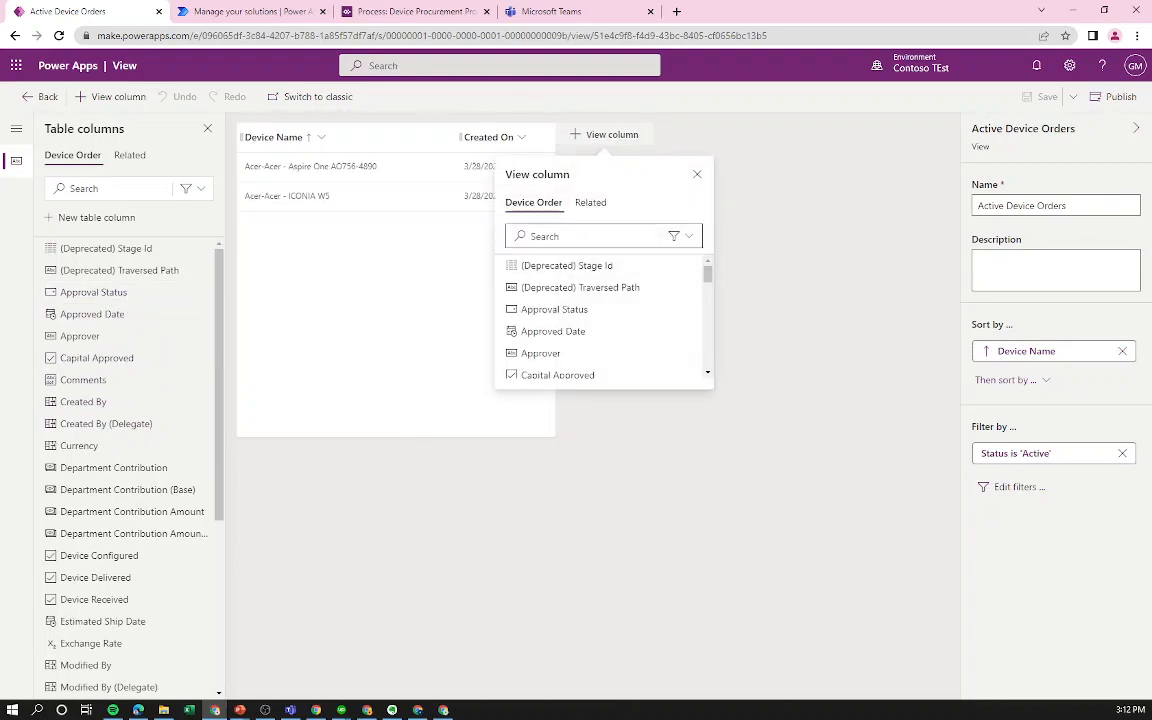
click(545, 309)
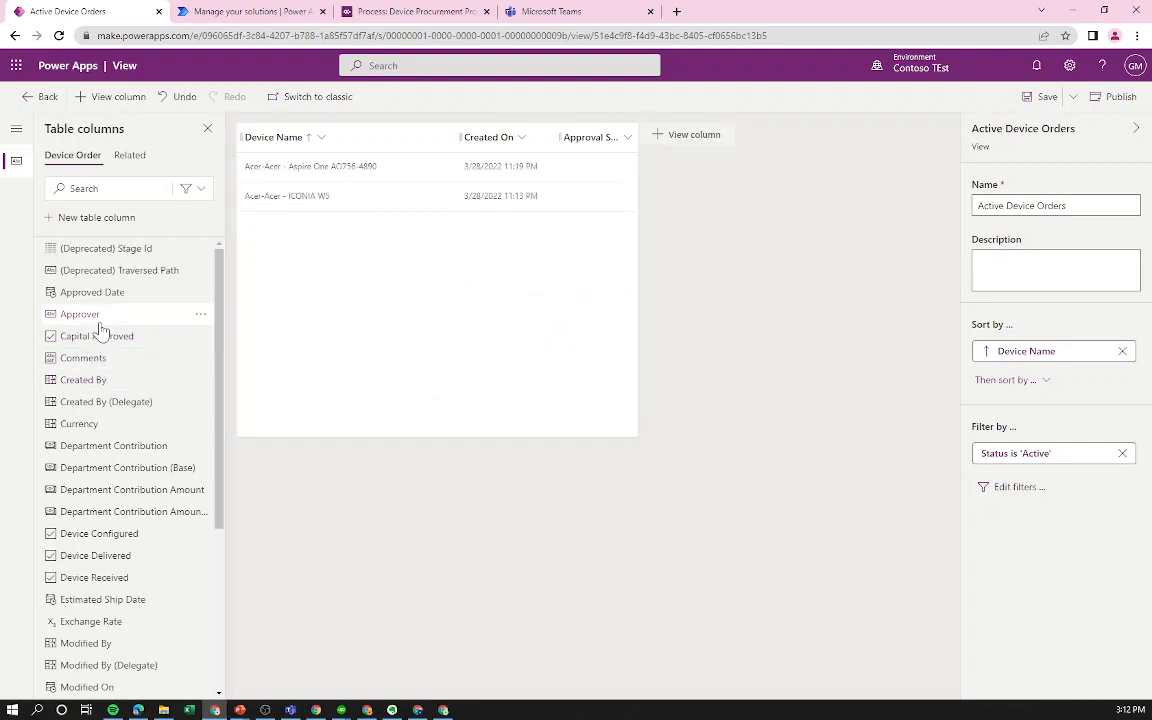
Add the Estimated Ship Date, Price and Status columns to the view.
scroll(100, 420, down, 2)
mouse_move(100, 472)
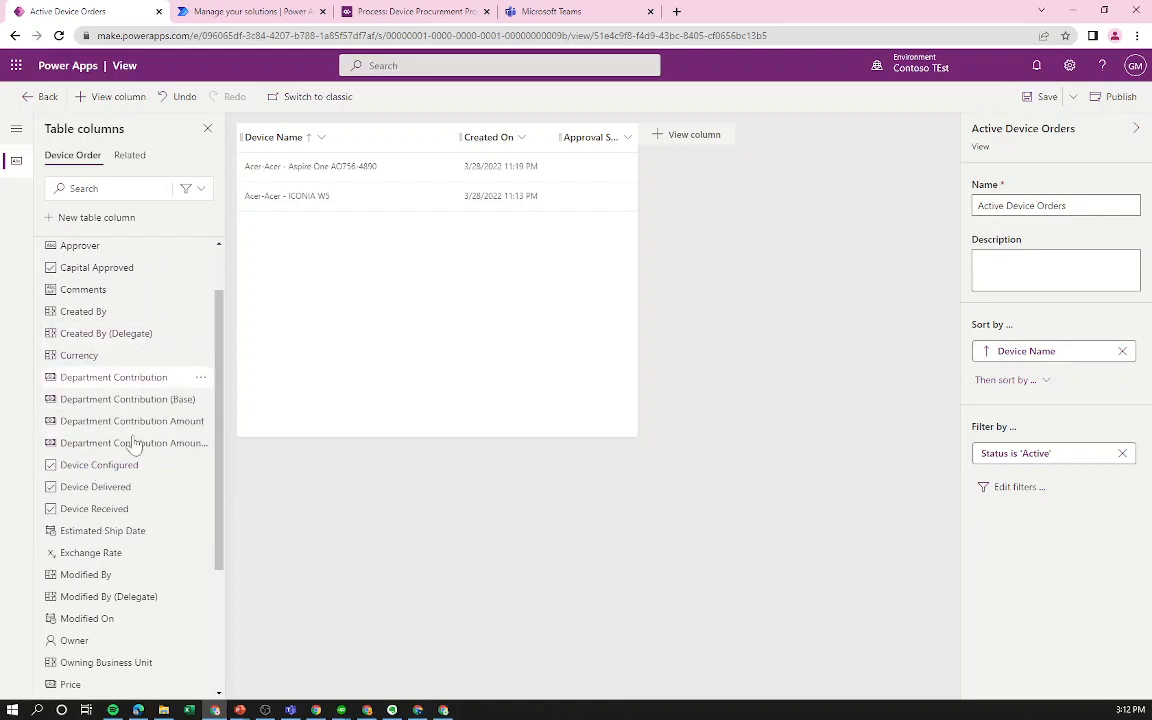
click(137, 538)
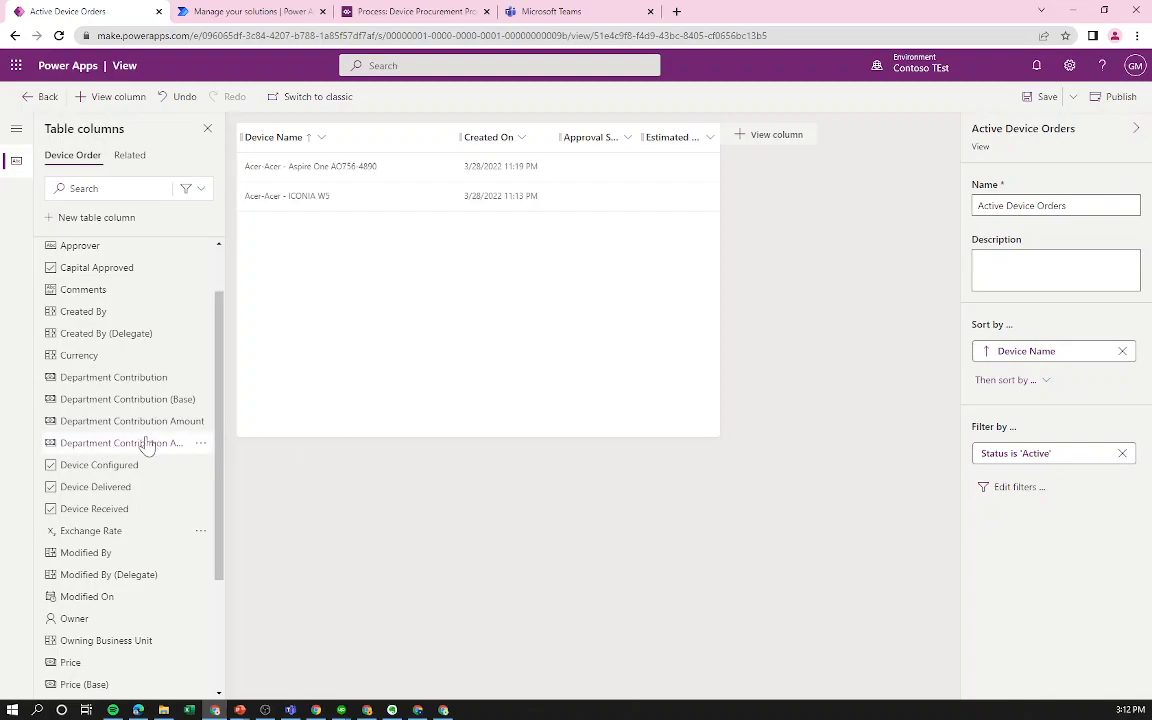
scroll(108, 470, down, 3)
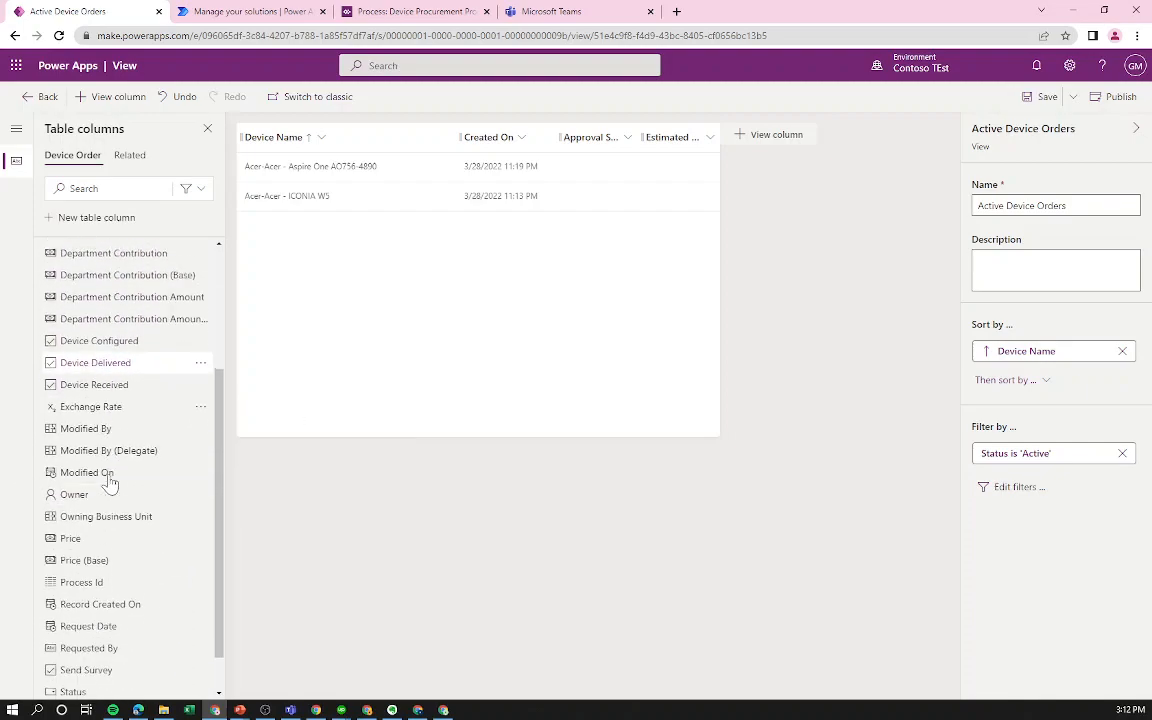
click(103, 525)
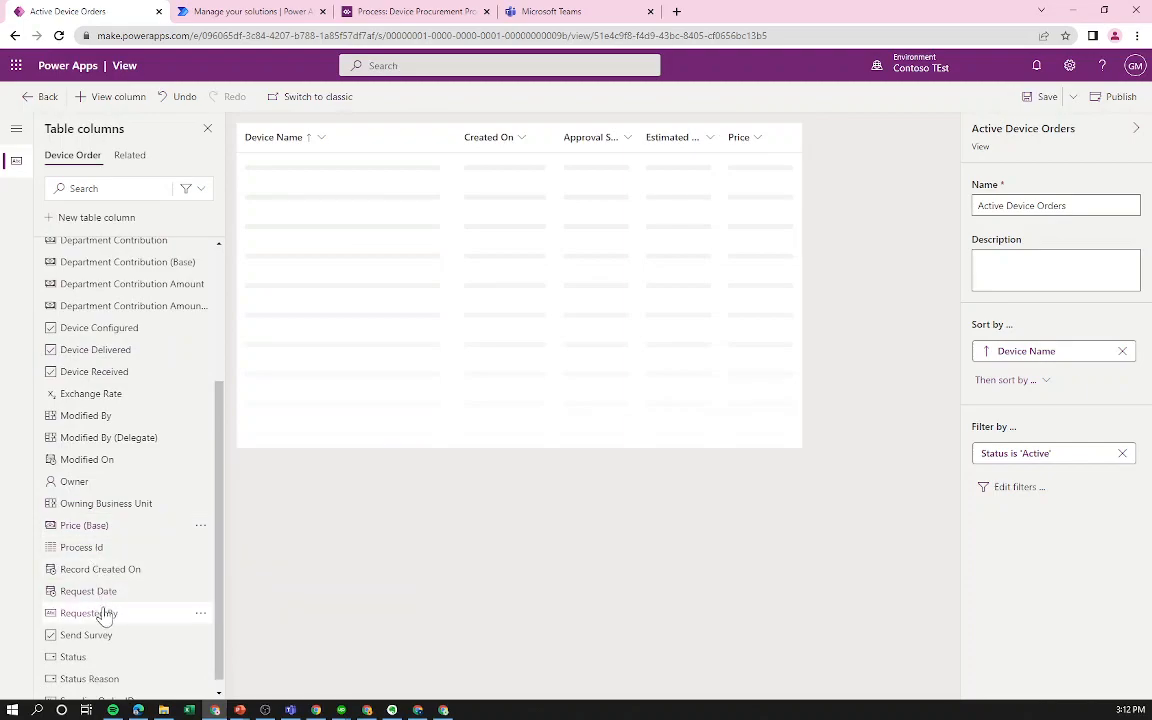
click(95, 658)
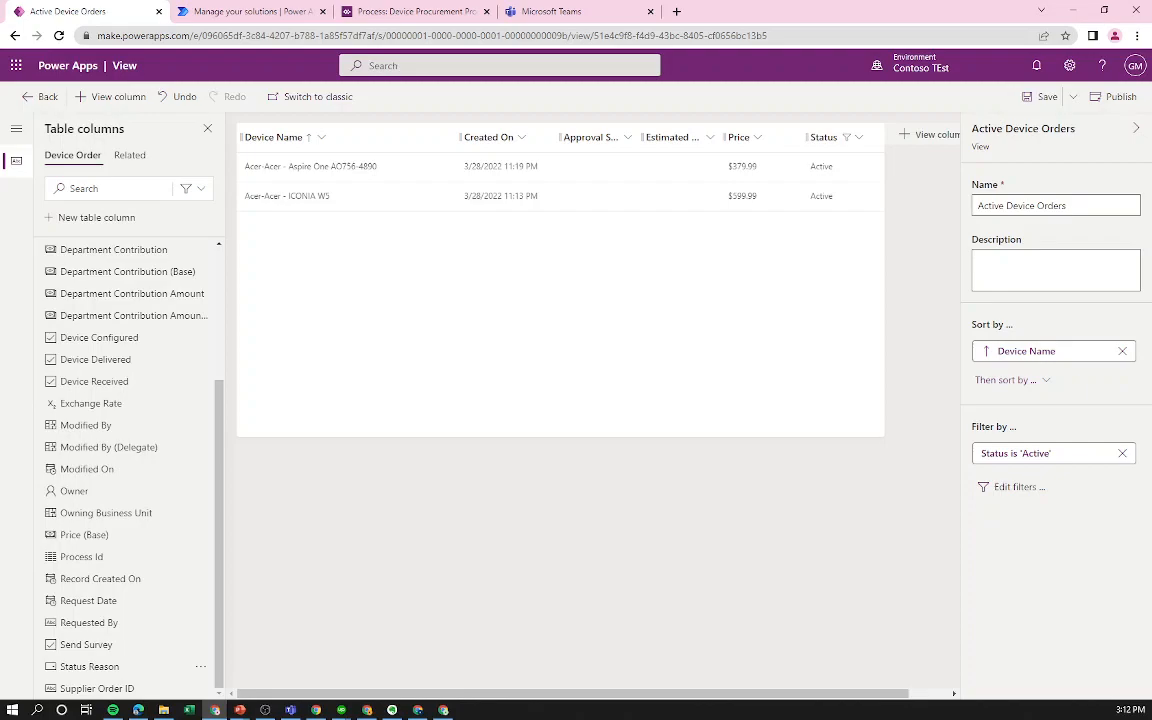
Save and publish the Active Device Orders view, and return to the Device Order table's list of views.
click(1043, 96)
click(1118, 97)
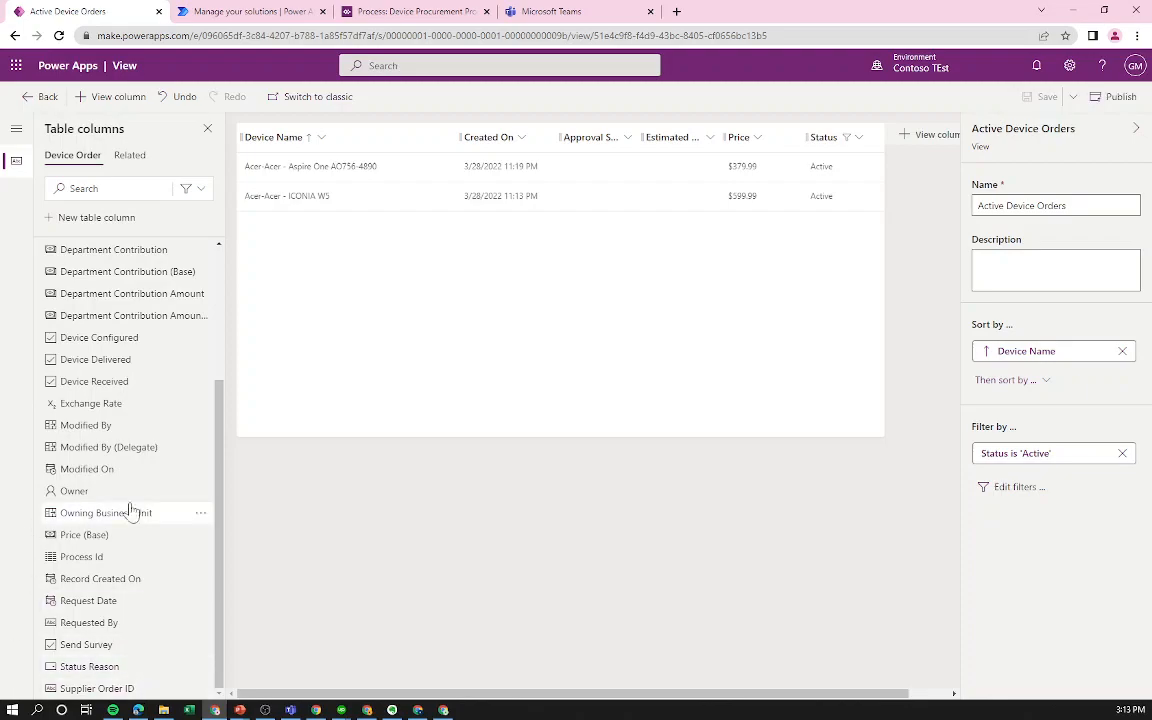
click(45, 97)
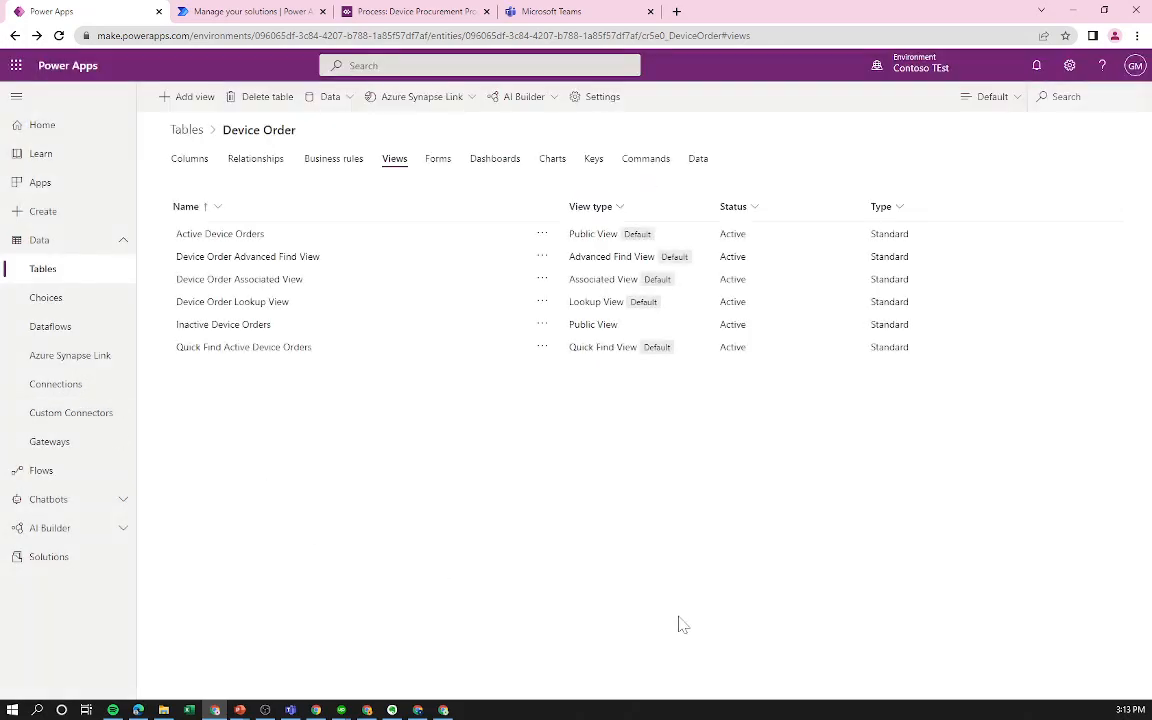
Run the Device Procurement app and check its Active Device Orders view and the Acer-Acer - Aspire One AO756-4890 order's form.
click(80, 182)
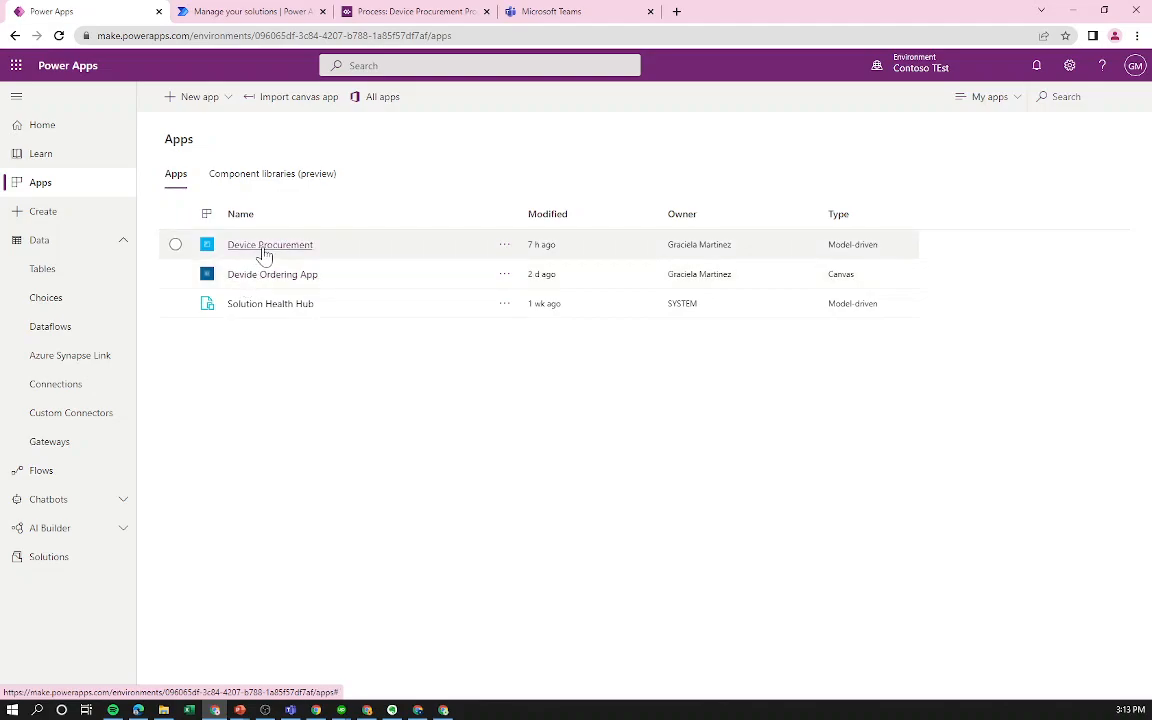
click(277, 254)
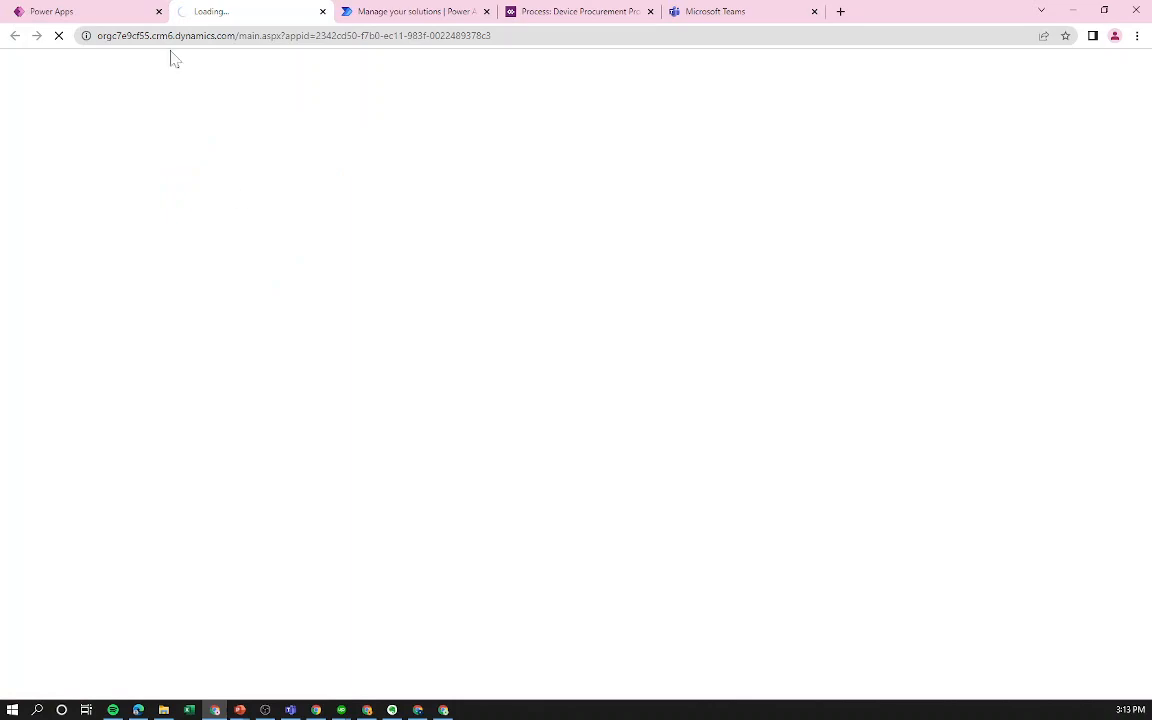
click(133, 10)
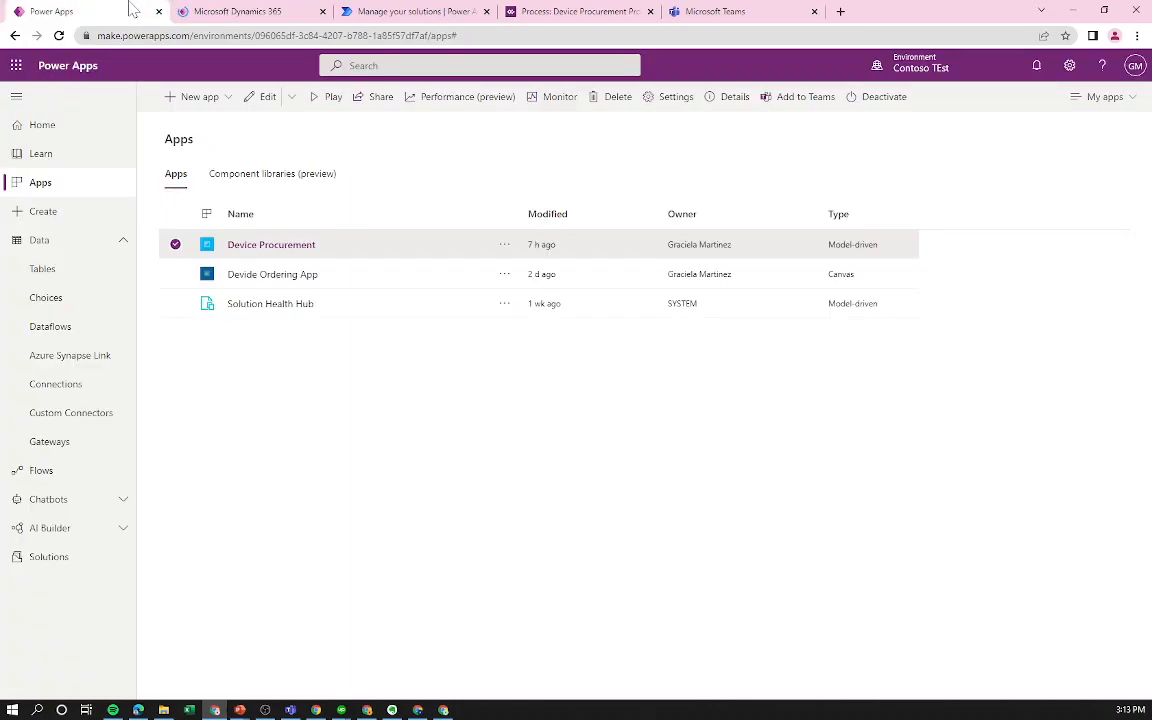
click(204, 9)
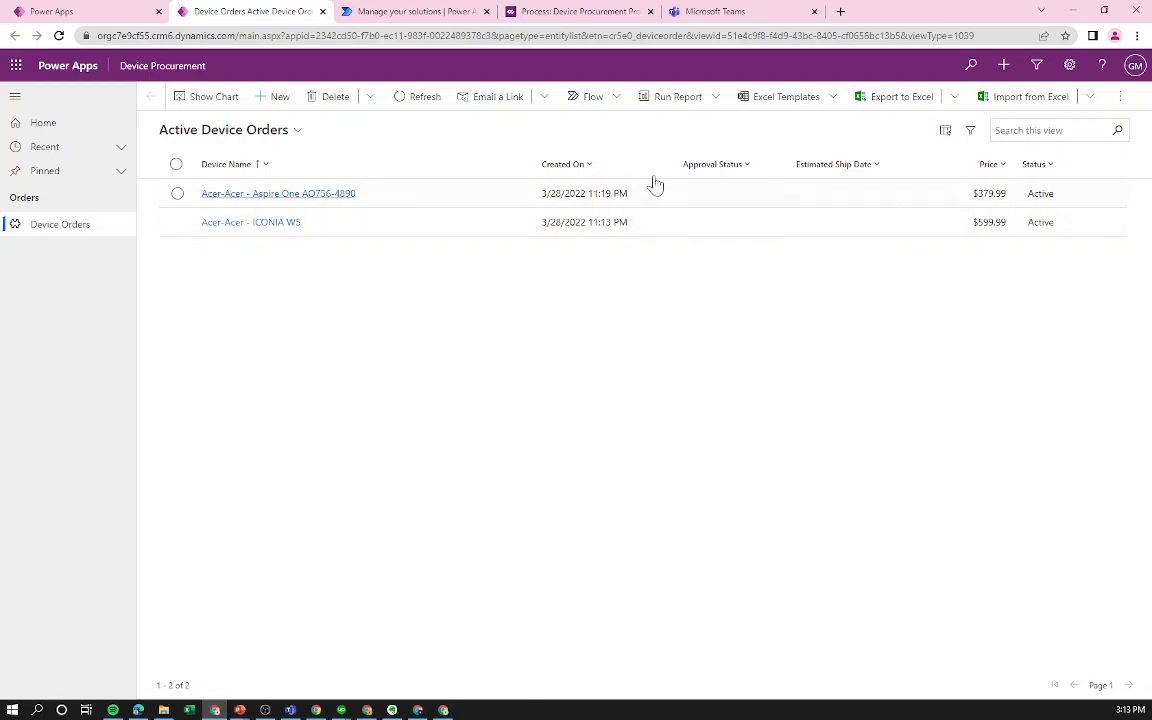
click(327, 203)
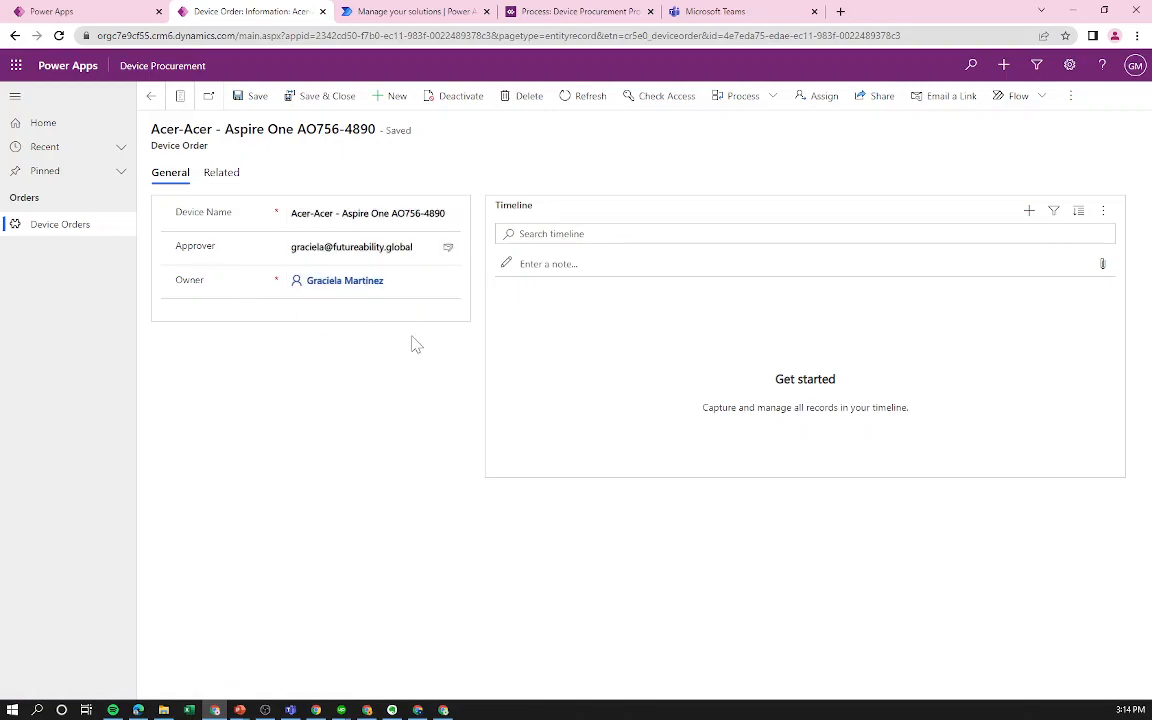
click(150, 96)
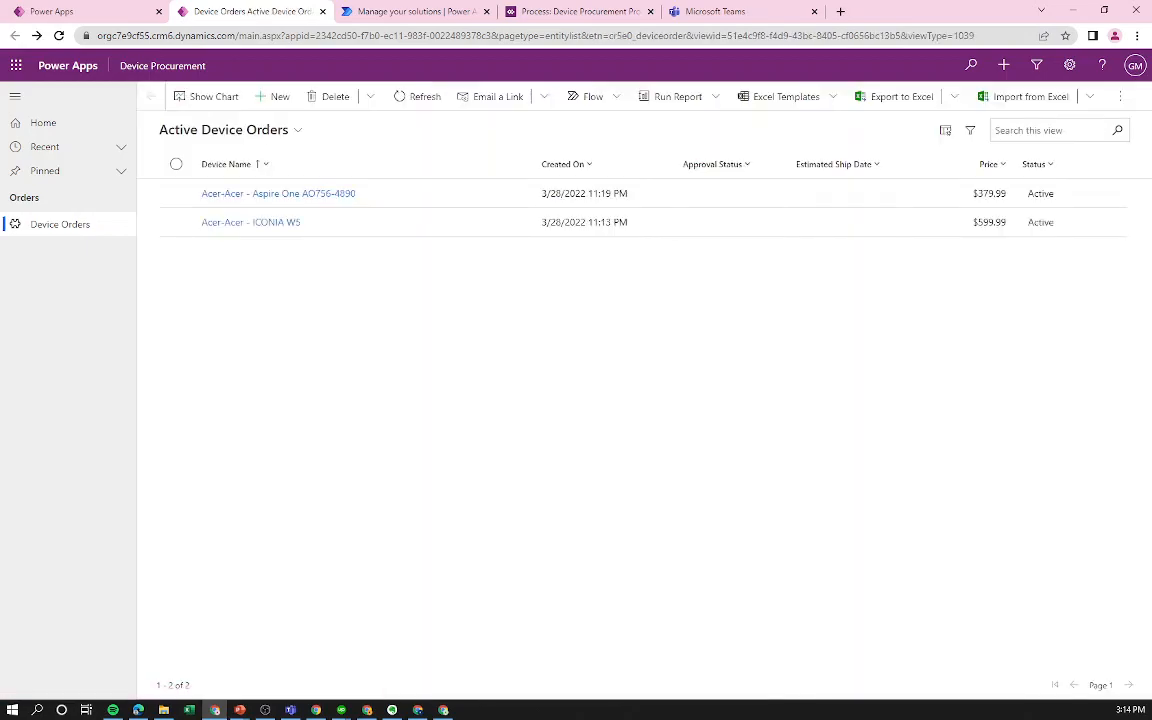
Run the Devide Ordering App, compare the Acer Aspire S5 and Aspire M, and select the Aspire M.
click(119, 10)
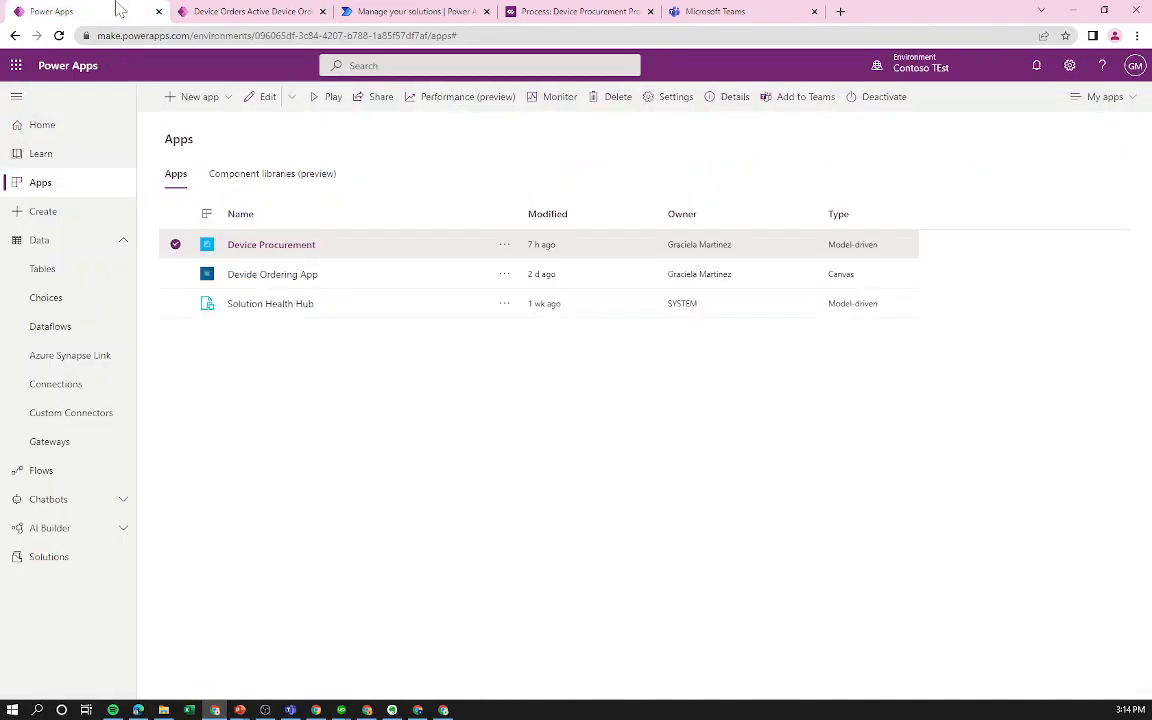
click(282, 282)
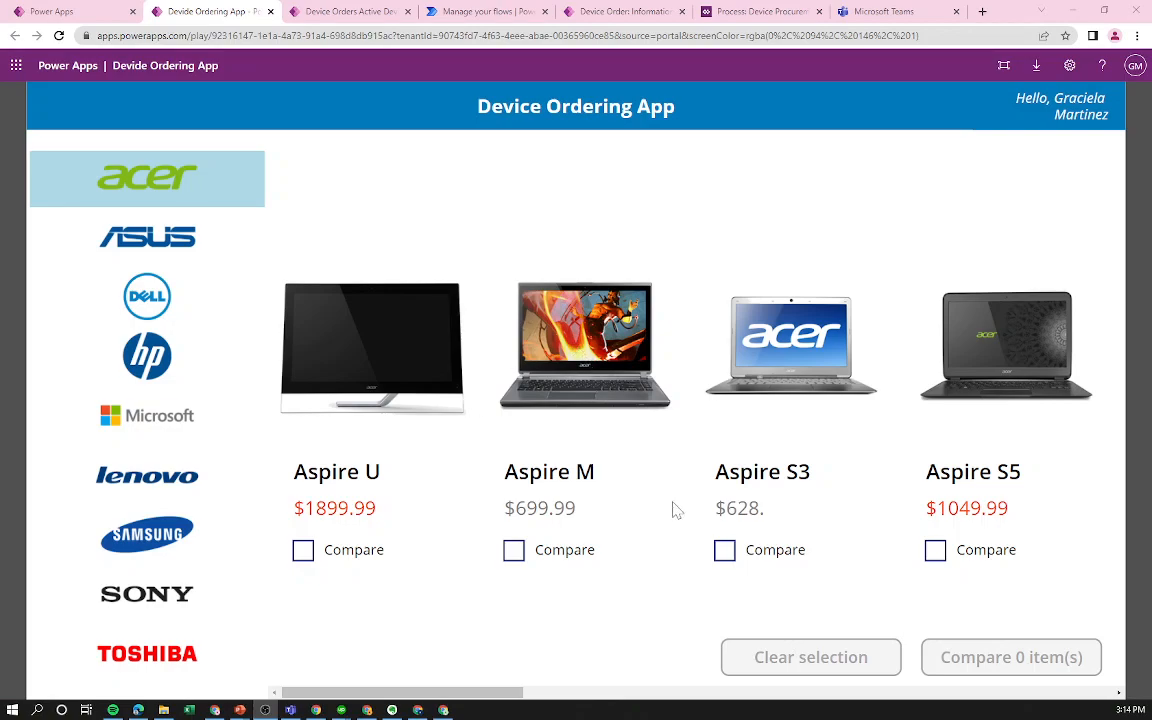
click(935, 552)
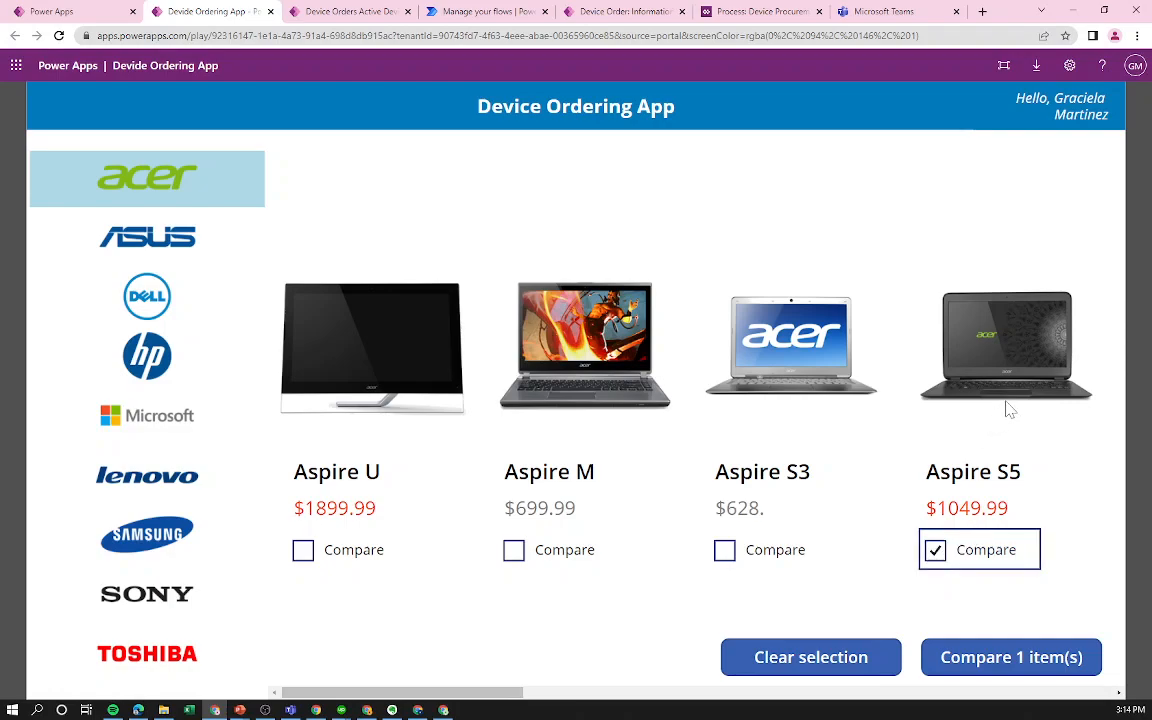
click(513, 550)
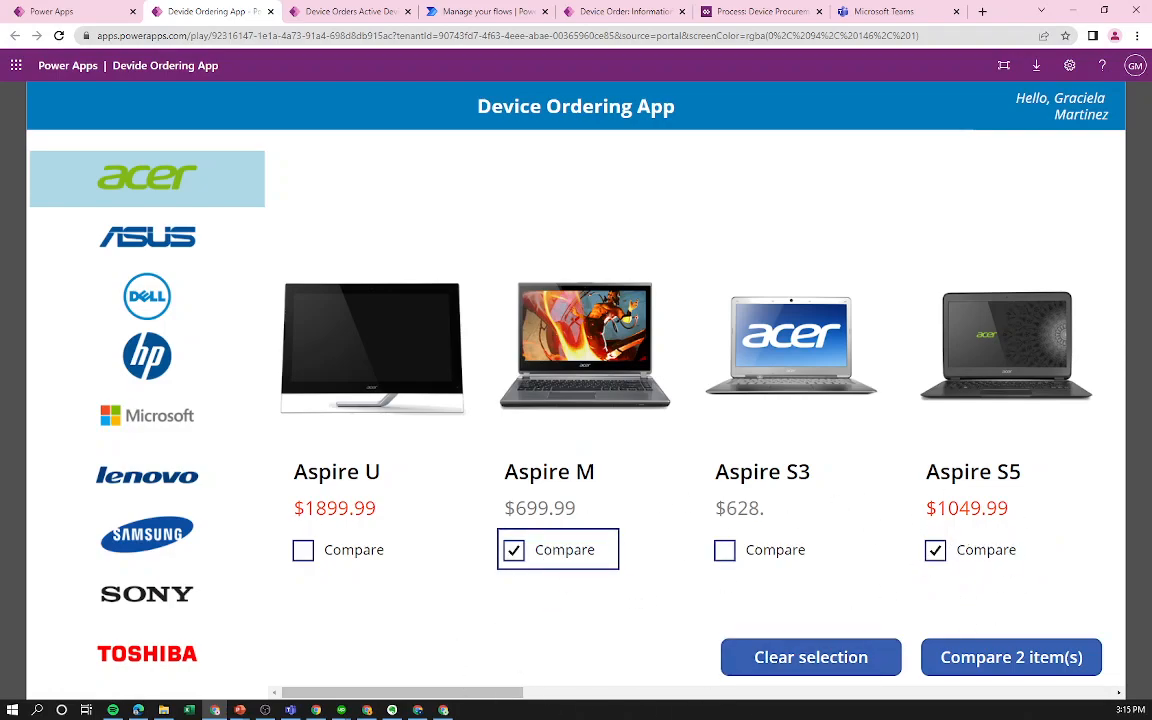
click(996, 668)
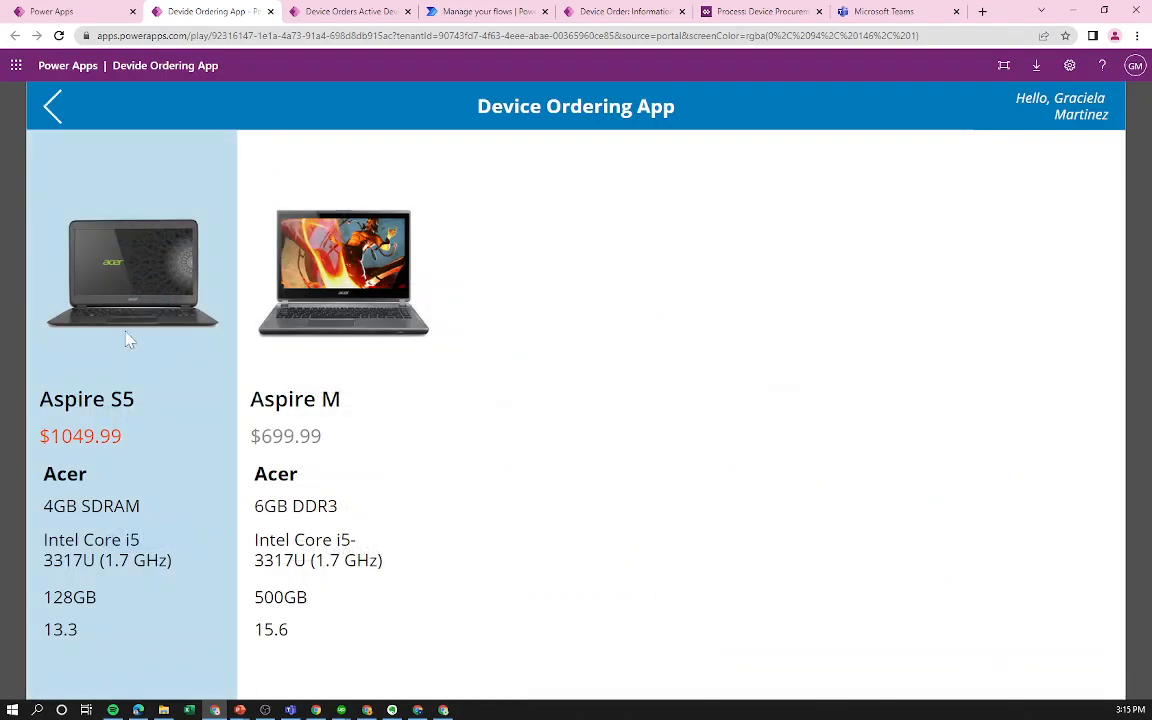
click(332, 255)
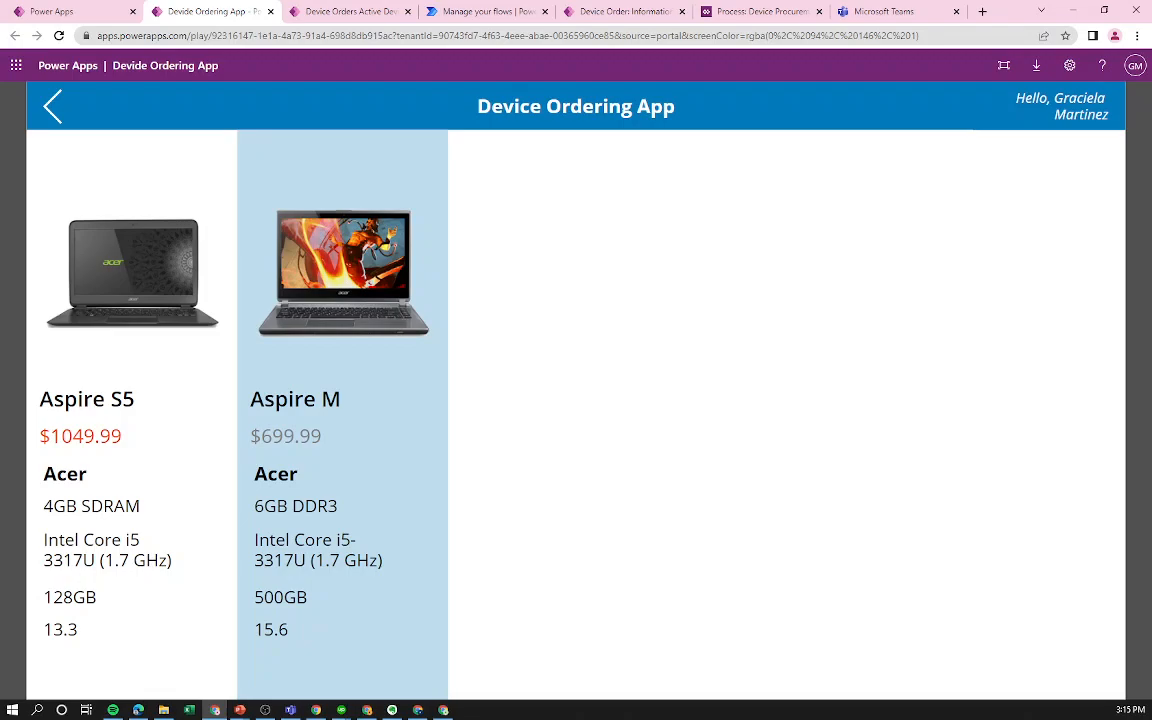
Open the Devide Ordering App for editing from the apps list and save it without version notes.
click(104, 8)
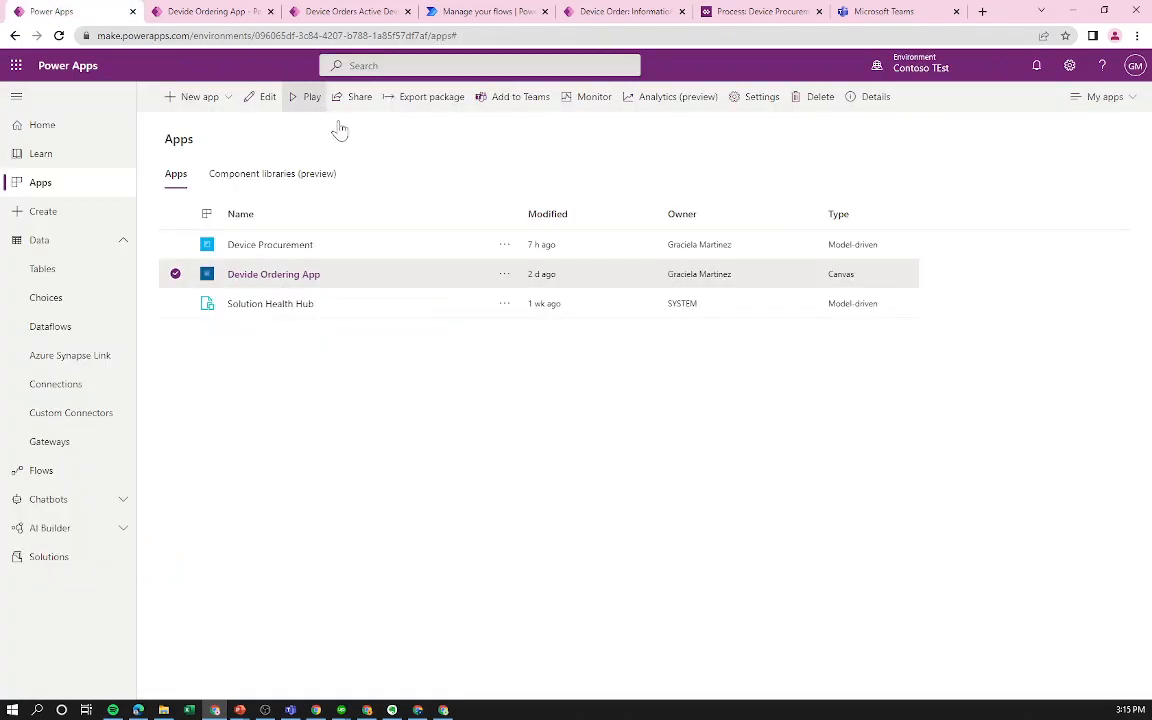
click(503, 277)
click(545, 297)
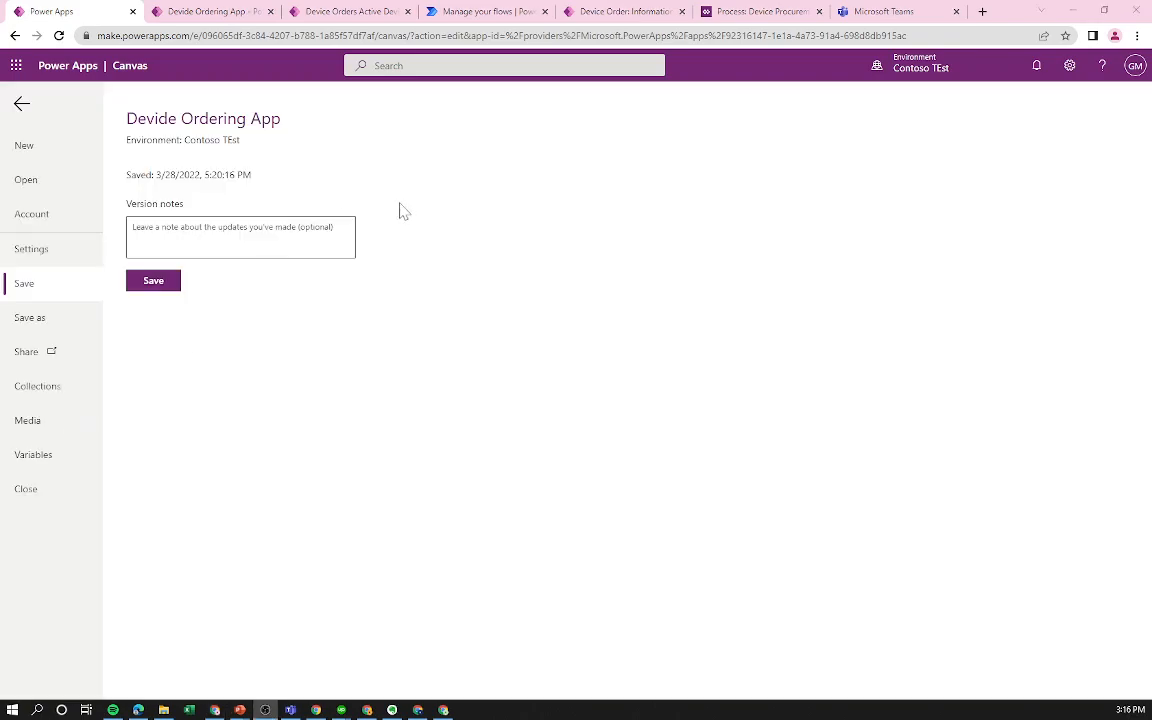
click(262, 11)
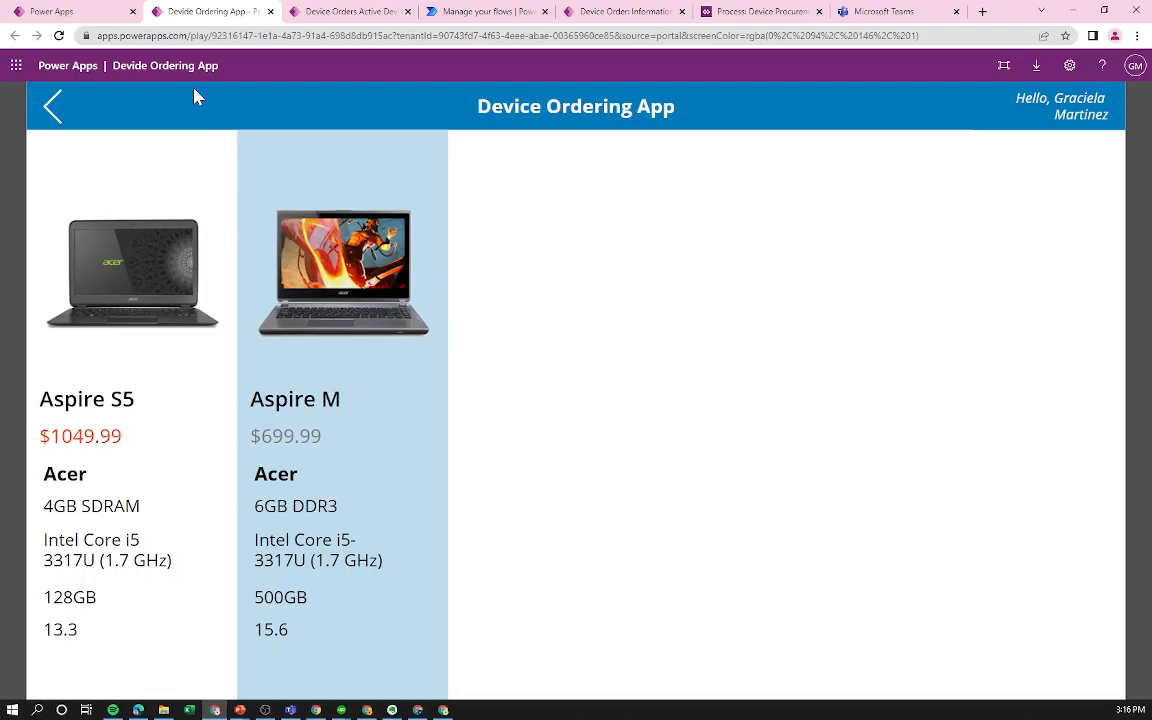
click(70, 11)
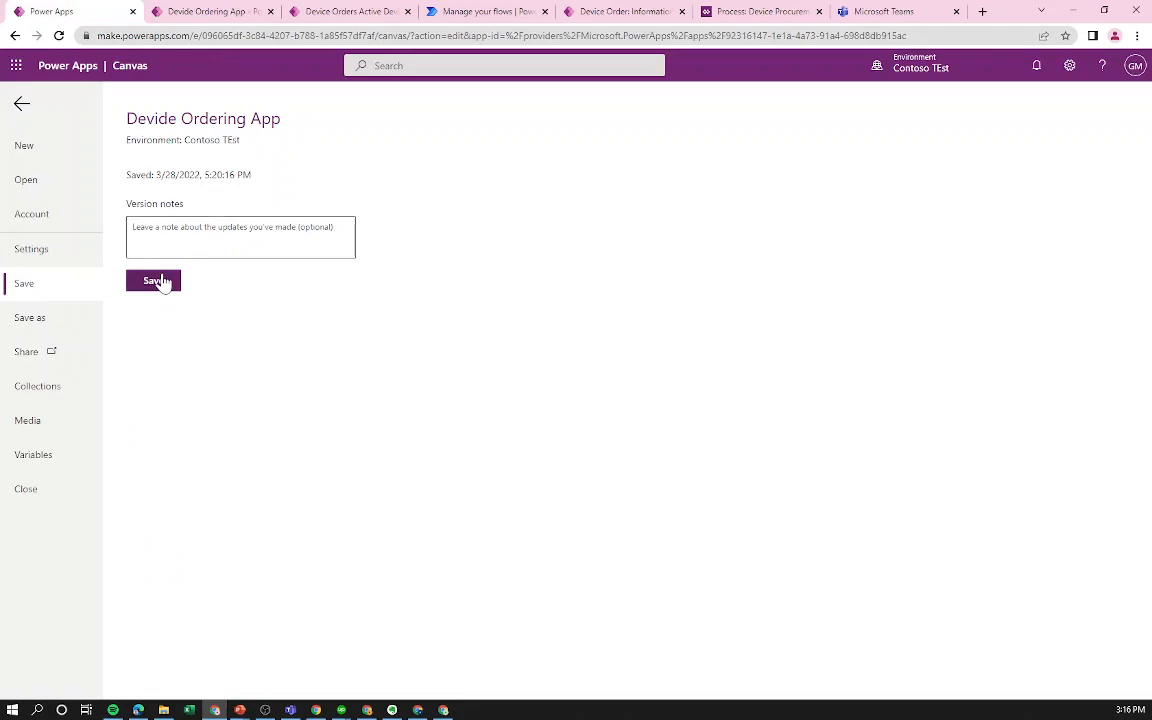
click(160, 282)
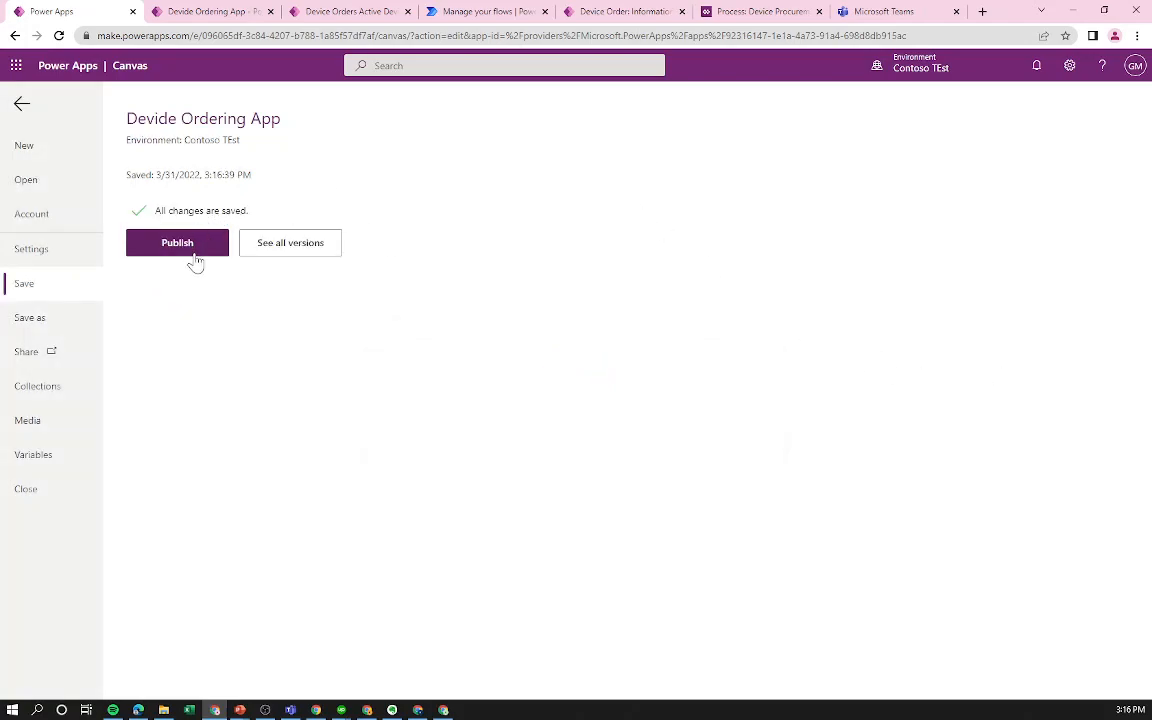
Publish the current version of the Devide Ordering App, check its running copy, and return to the editor.
click(195, 252)
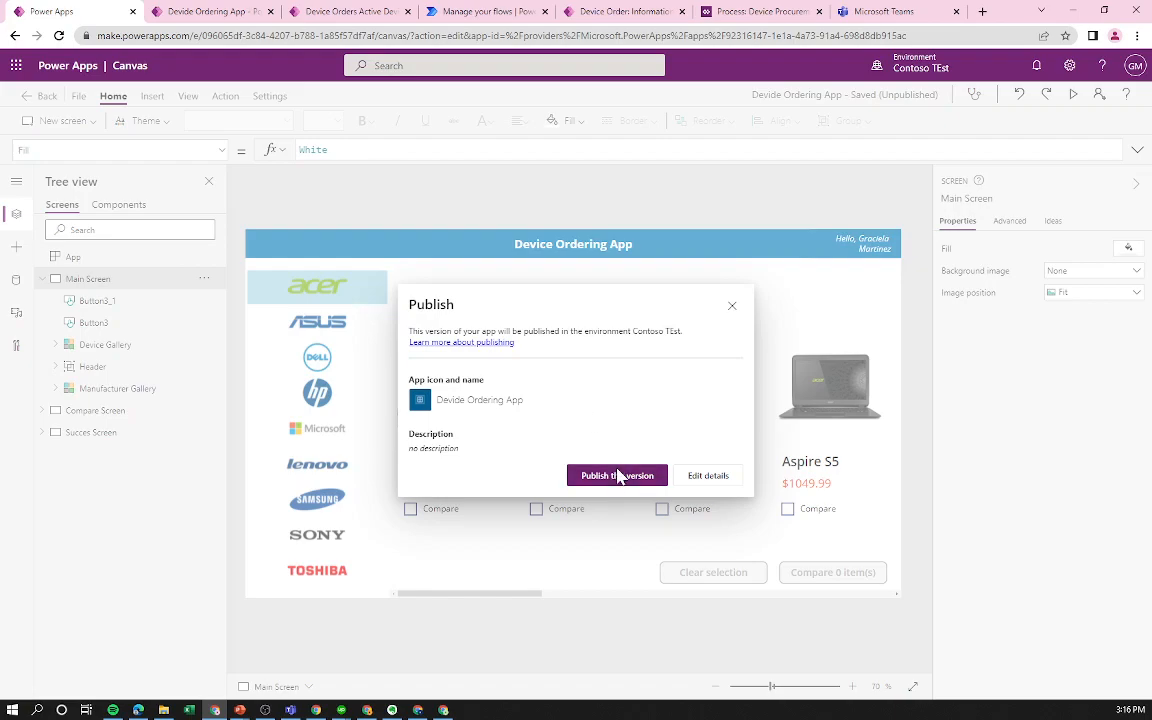
click(617, 474)
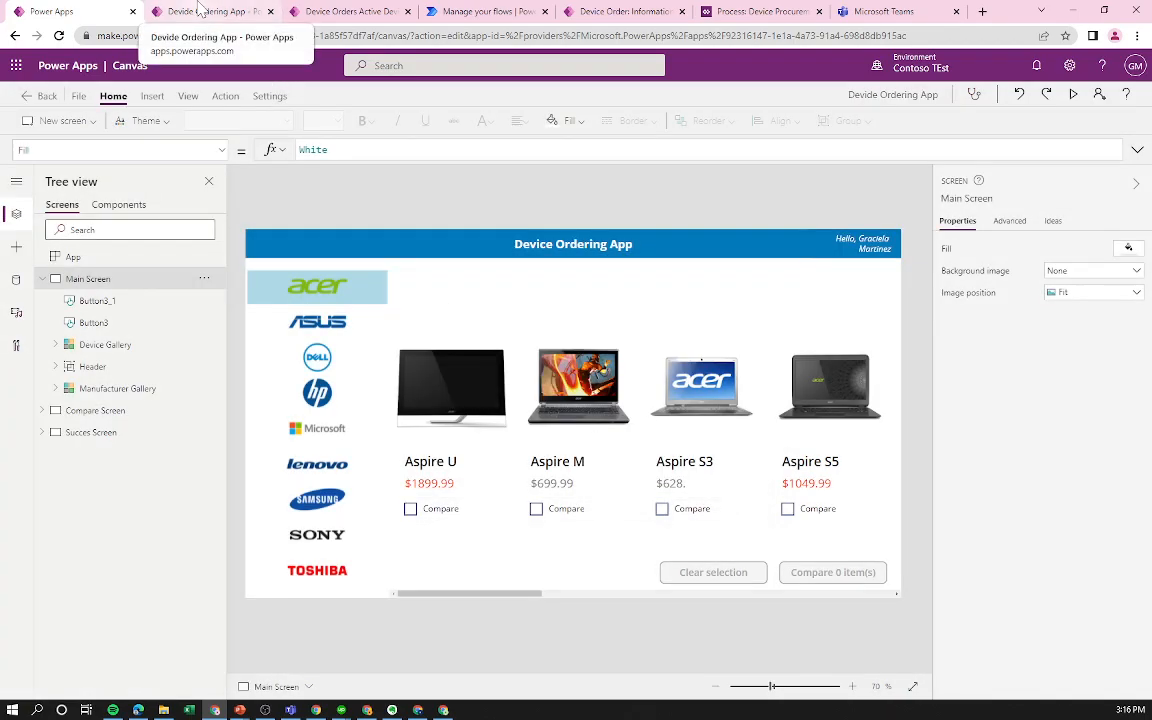
click(201, 11)
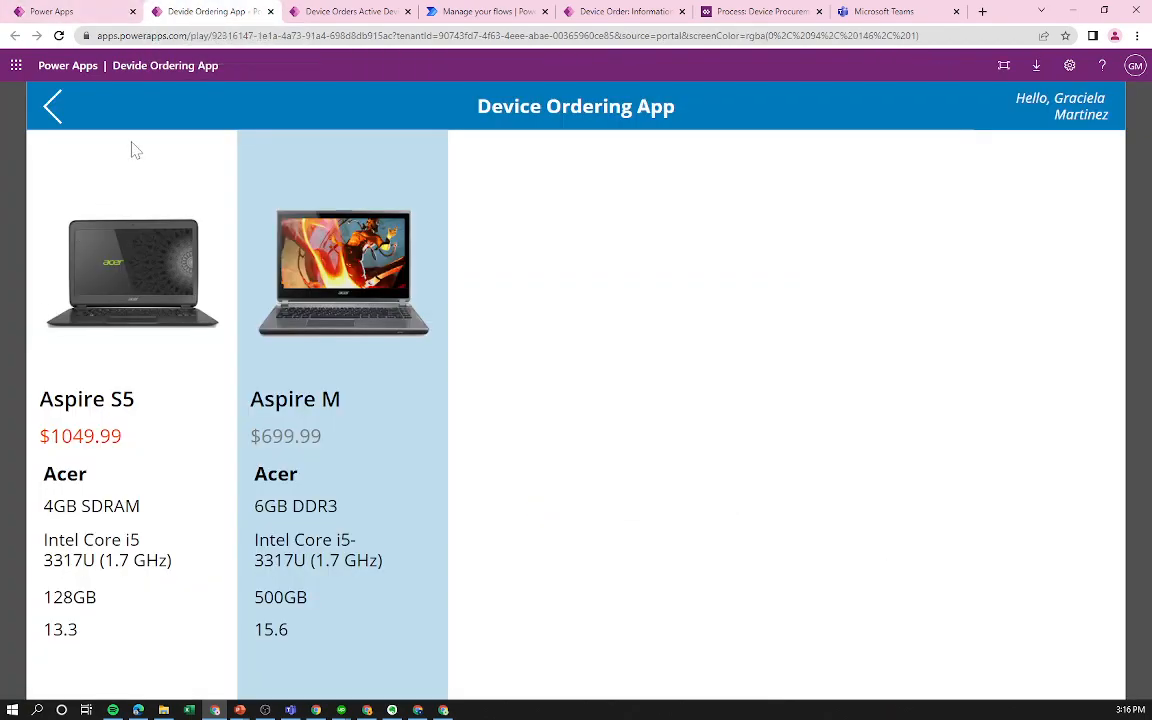
click(116, 12)
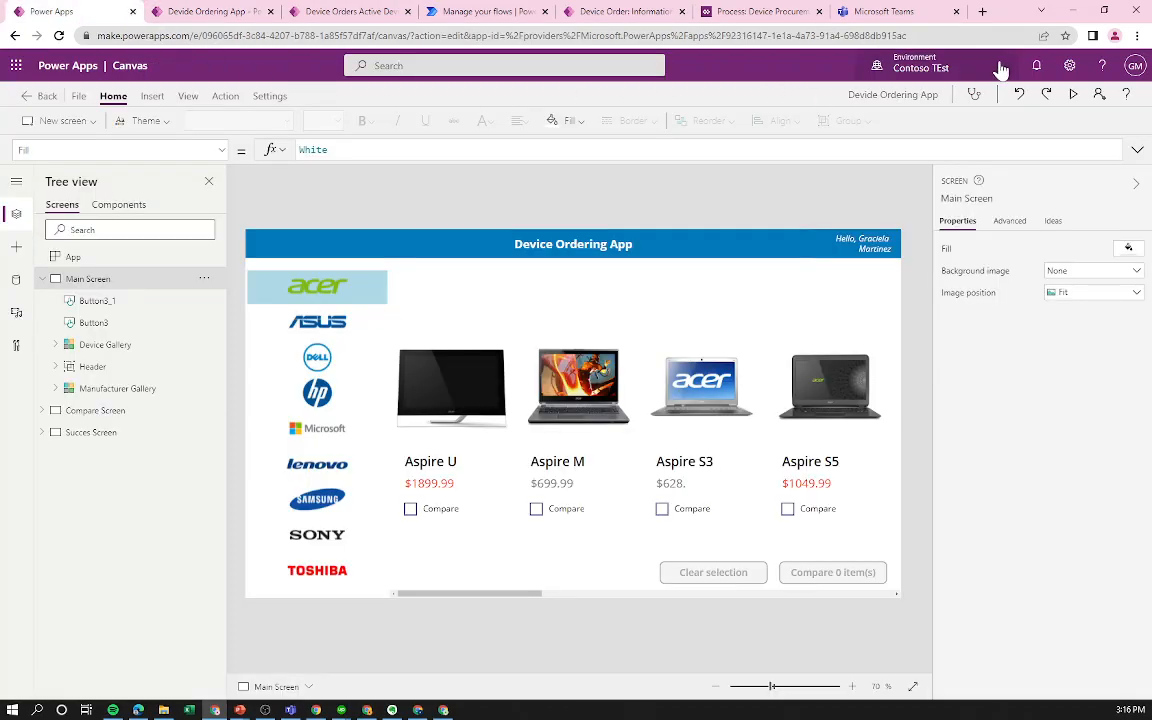
Preview the app, compare the Aspire M and Aspire S5, and submit an Aspire M request with the comment "Test 1".
click(1072, 95)
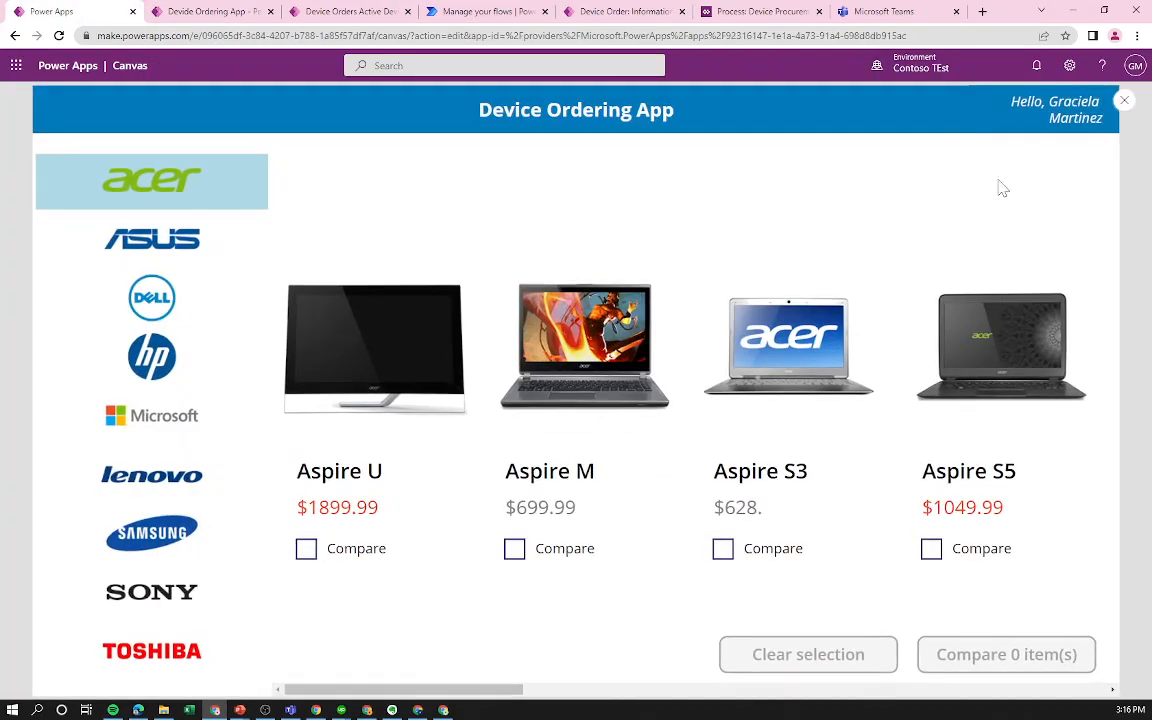
click(514, 548)
click(931, 548)
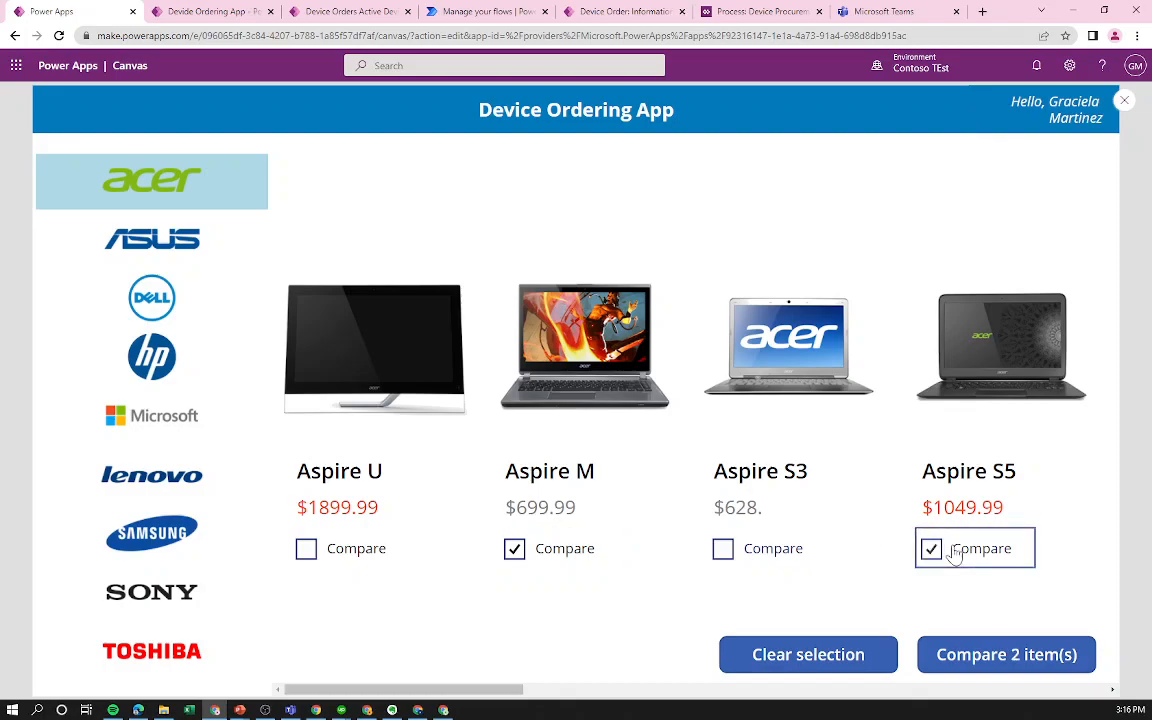
click(1014, 662)
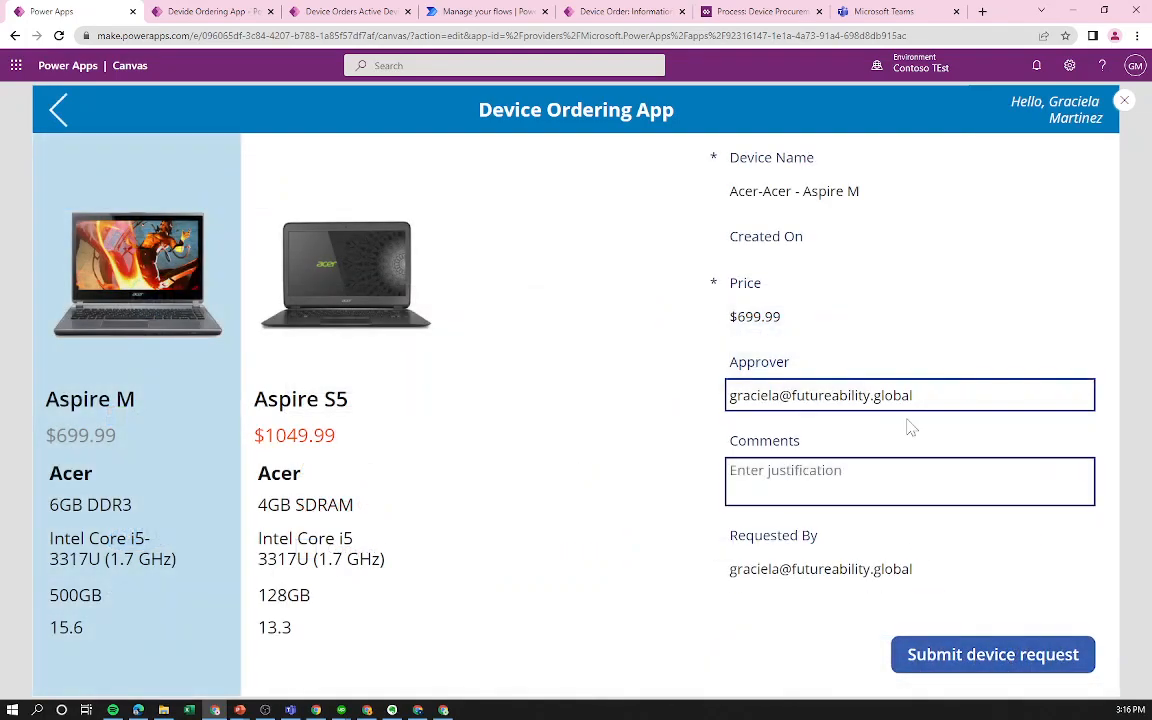
click(778, 495)
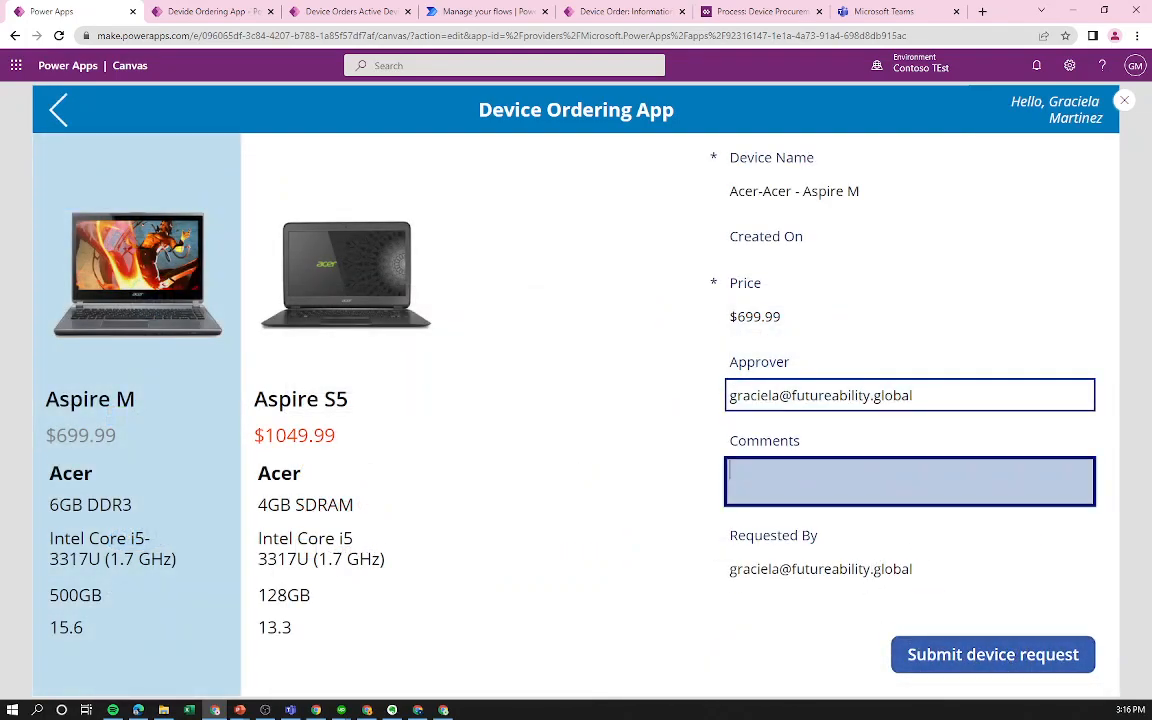
text(Test `)
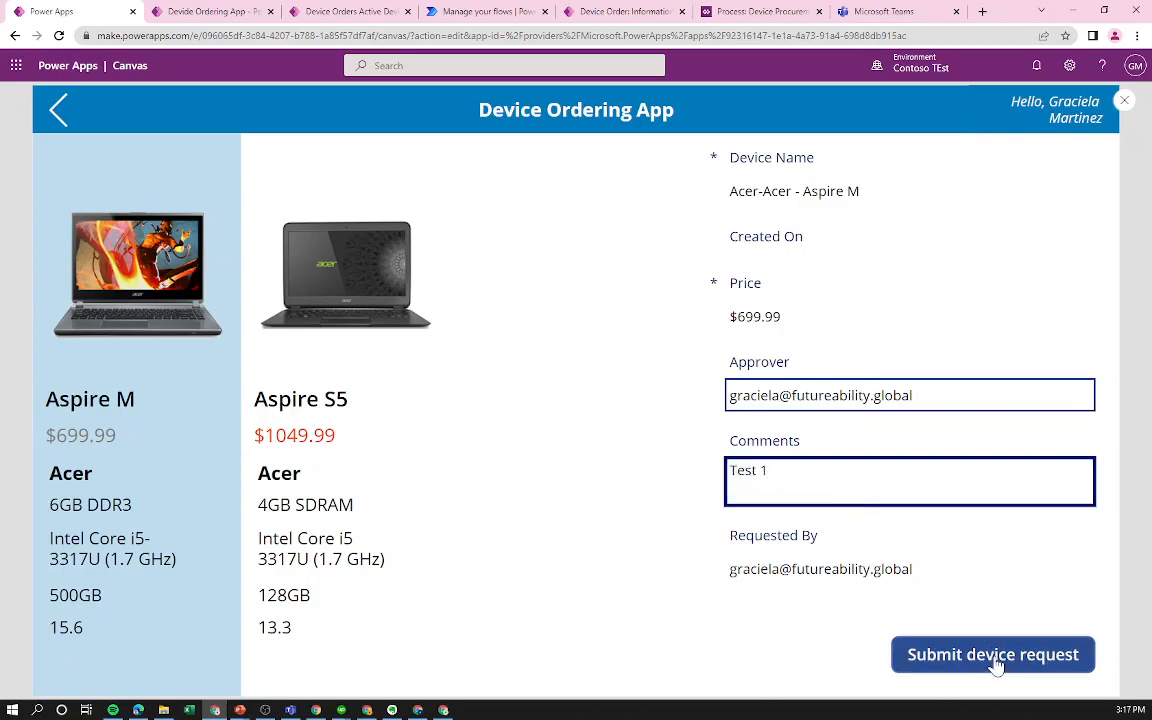
click(998, 660)
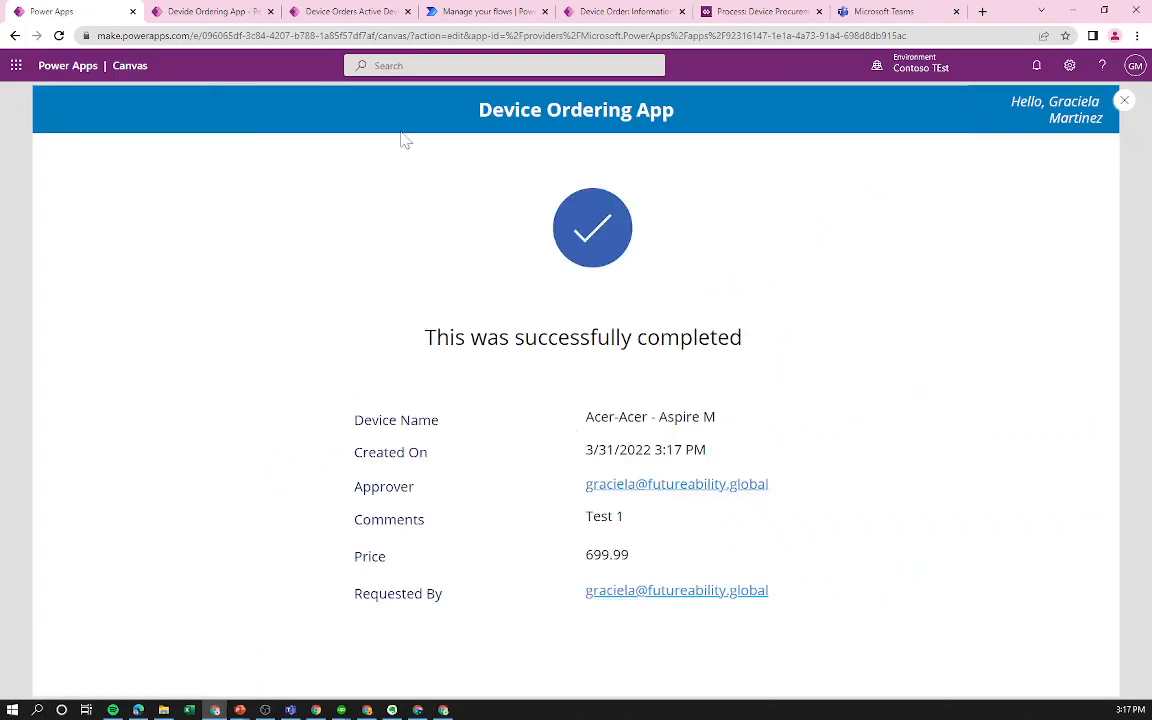
Restart the preview from Main Screen and submit a device request for the Aspire S5 with the comment "Test 2".
click(1124, 101)
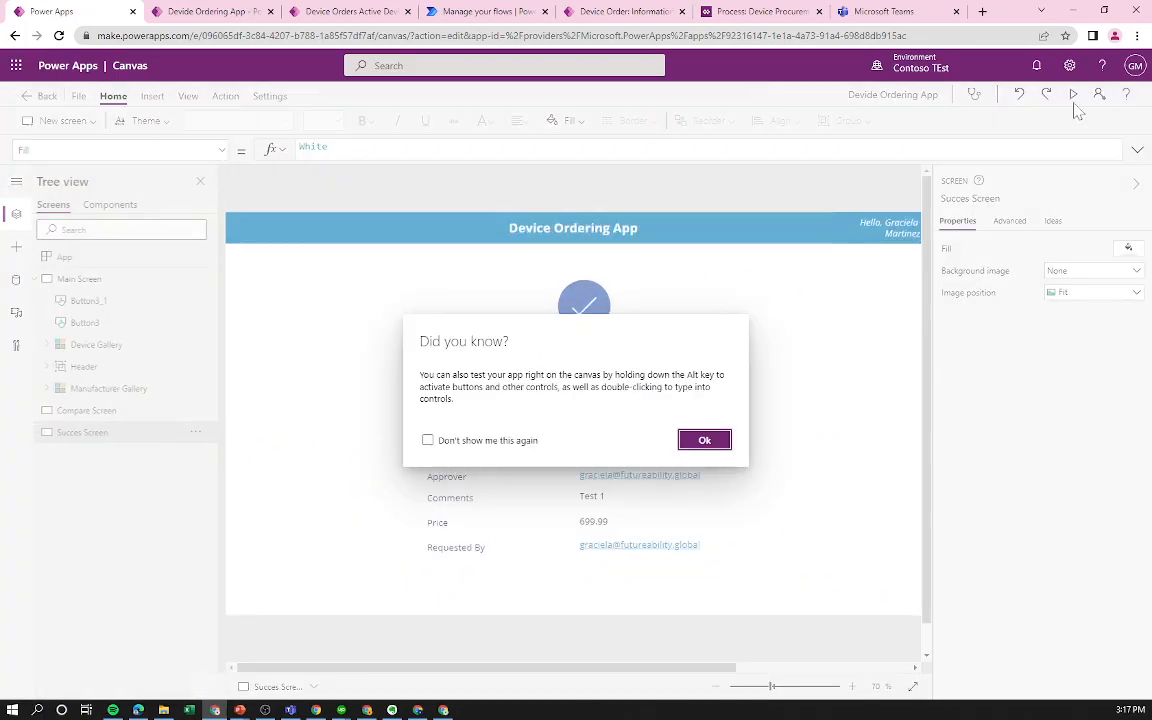
click(690, 437)
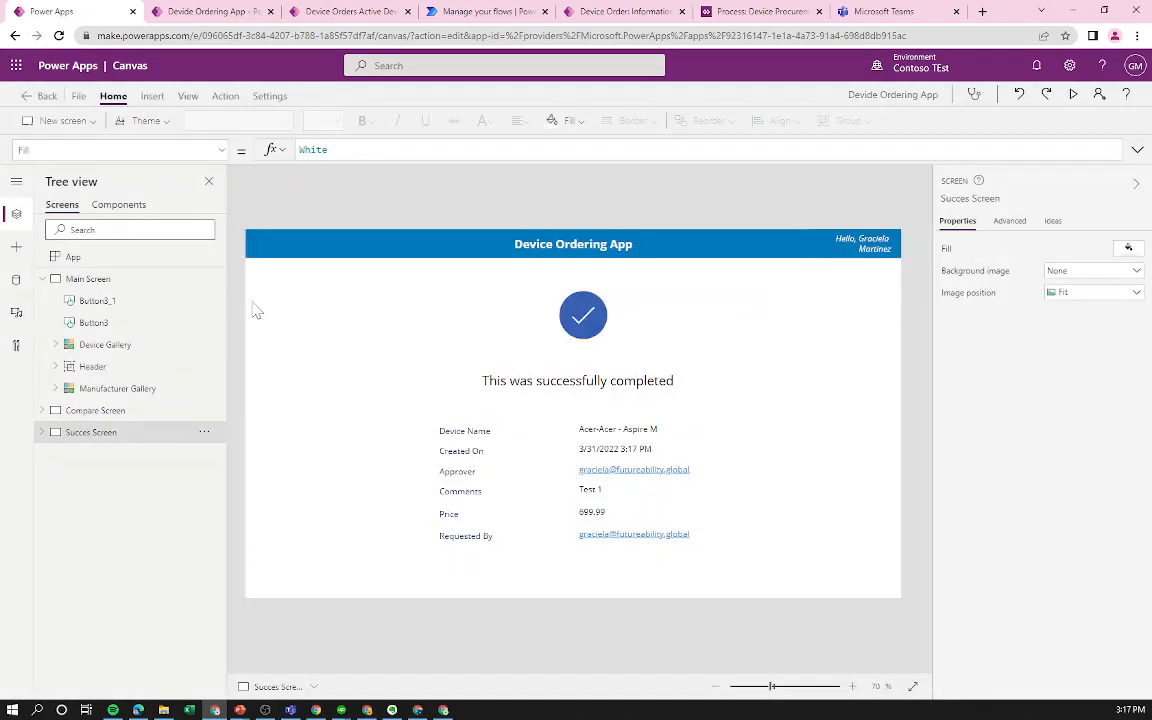
click(130, 280)
click(1074, 95)
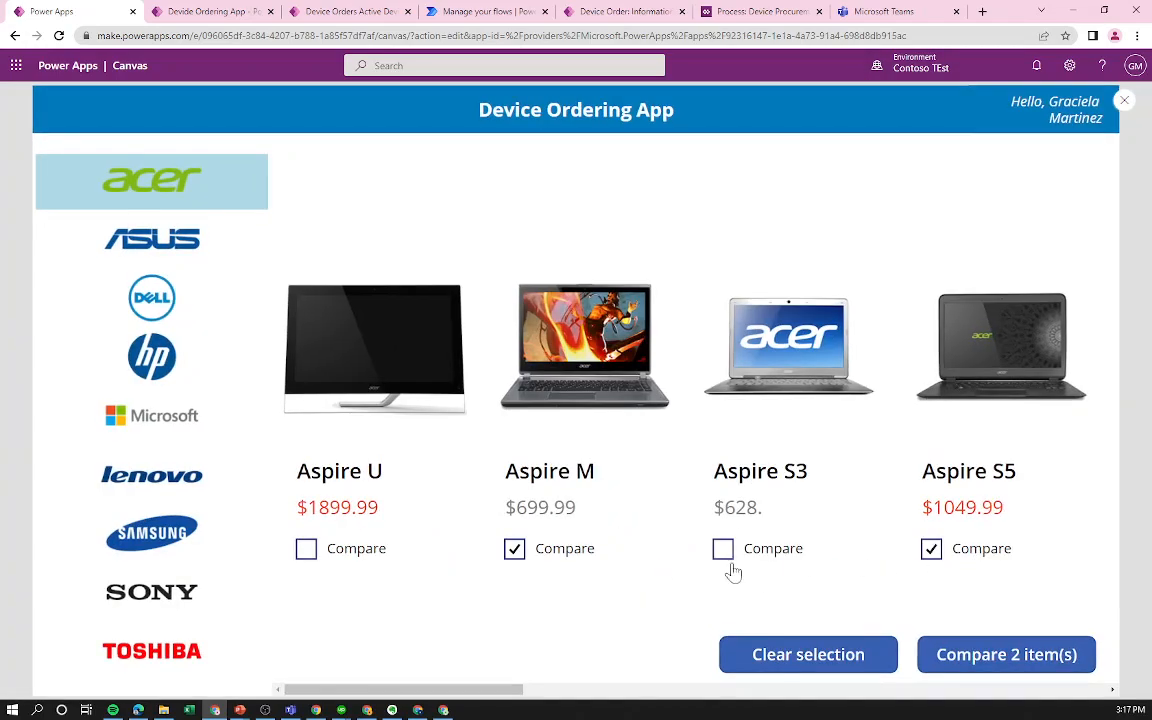
click(985, 661)
click(392, 415)
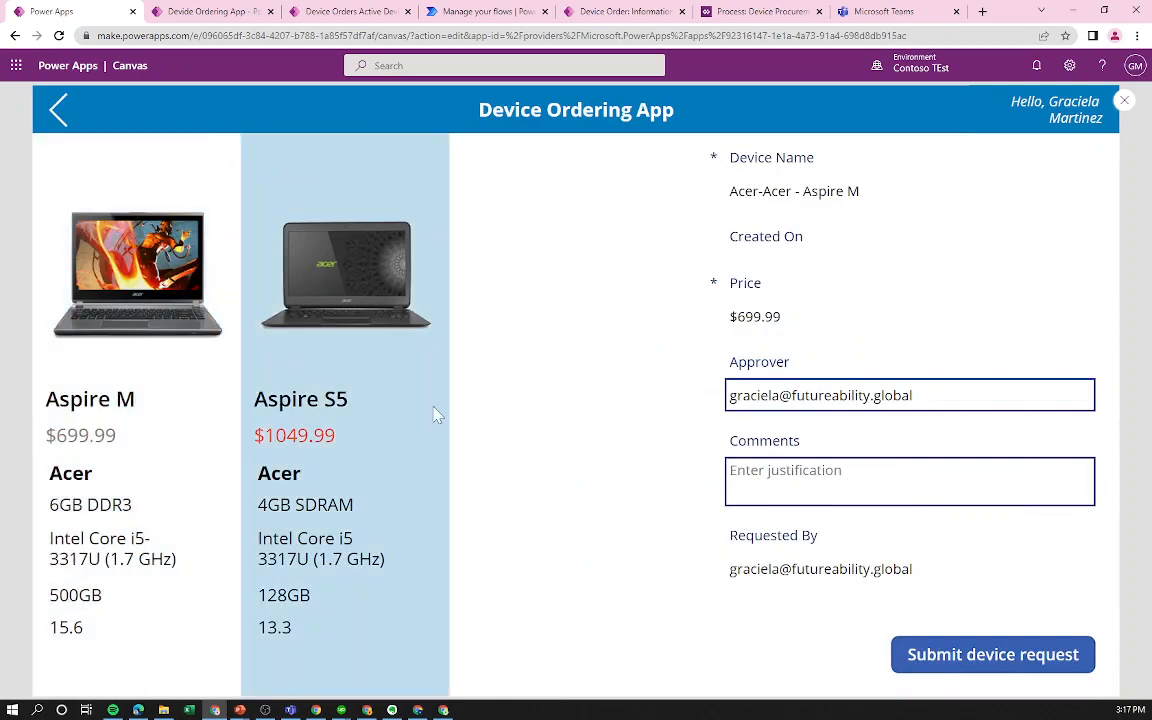
click(785, 481)
text(Test 2)
click(995, 660)
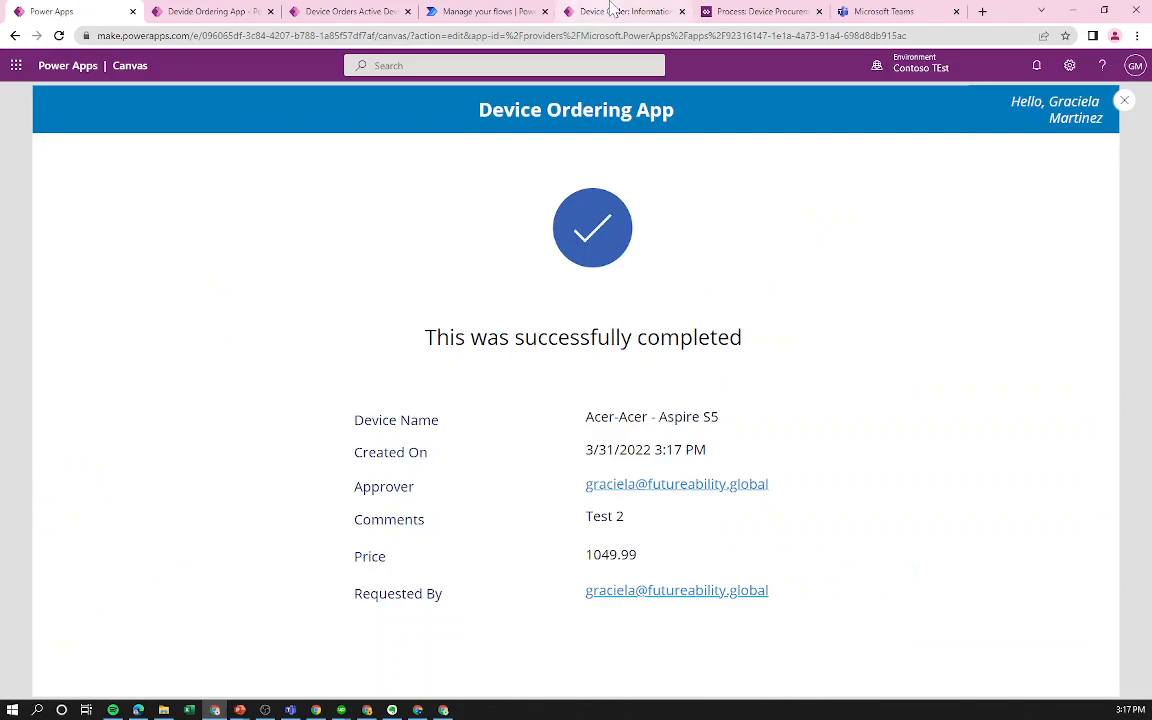
Switch to the running Device Procurement app and reload its Active Device Orders view.
click(655, 11)
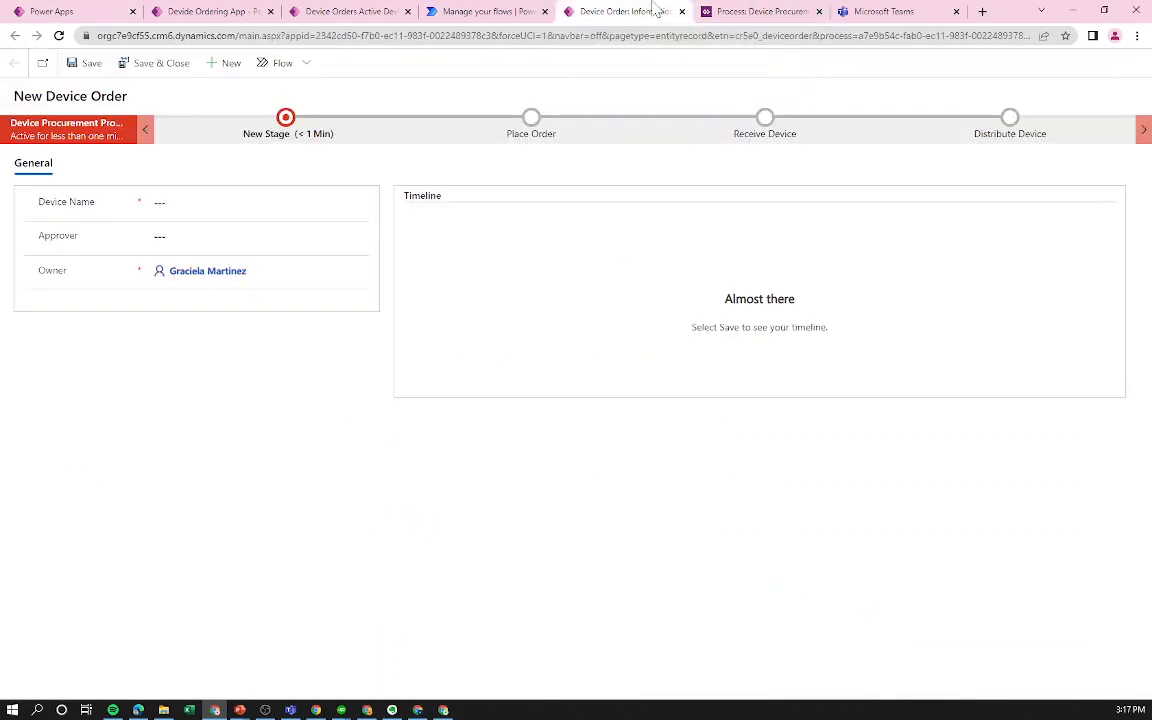
click(480, 11)
click(335, 11)
click(255, 11)
click(330, 11)
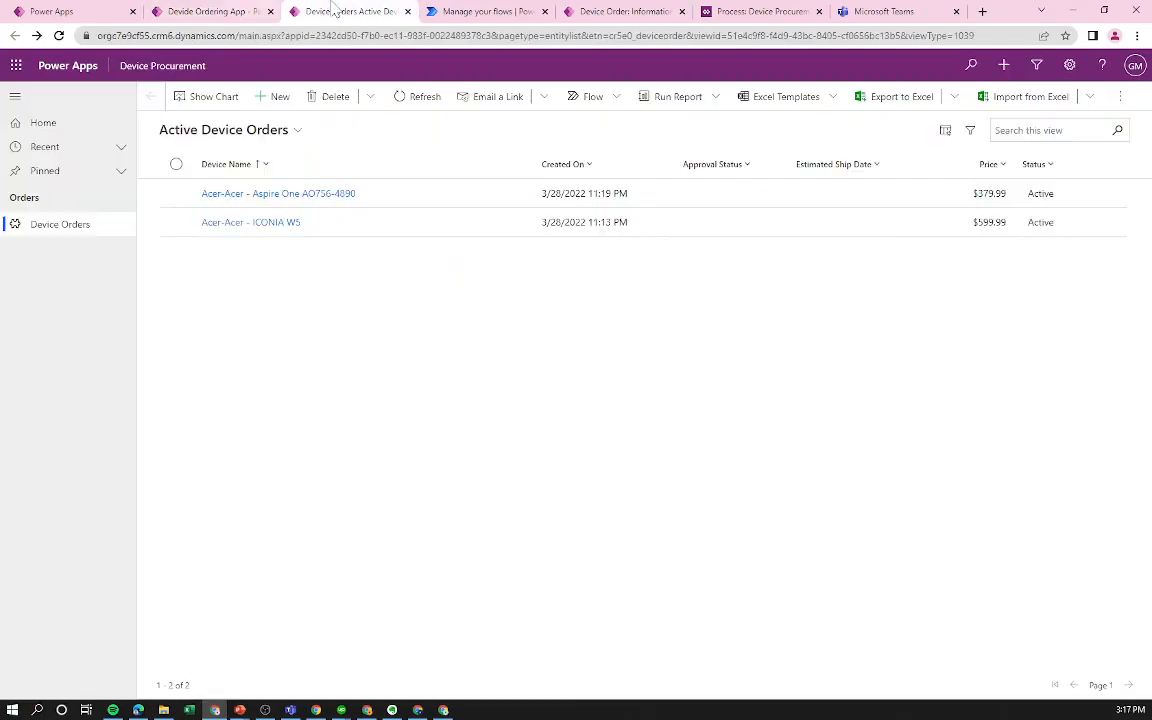
click(60, 35)
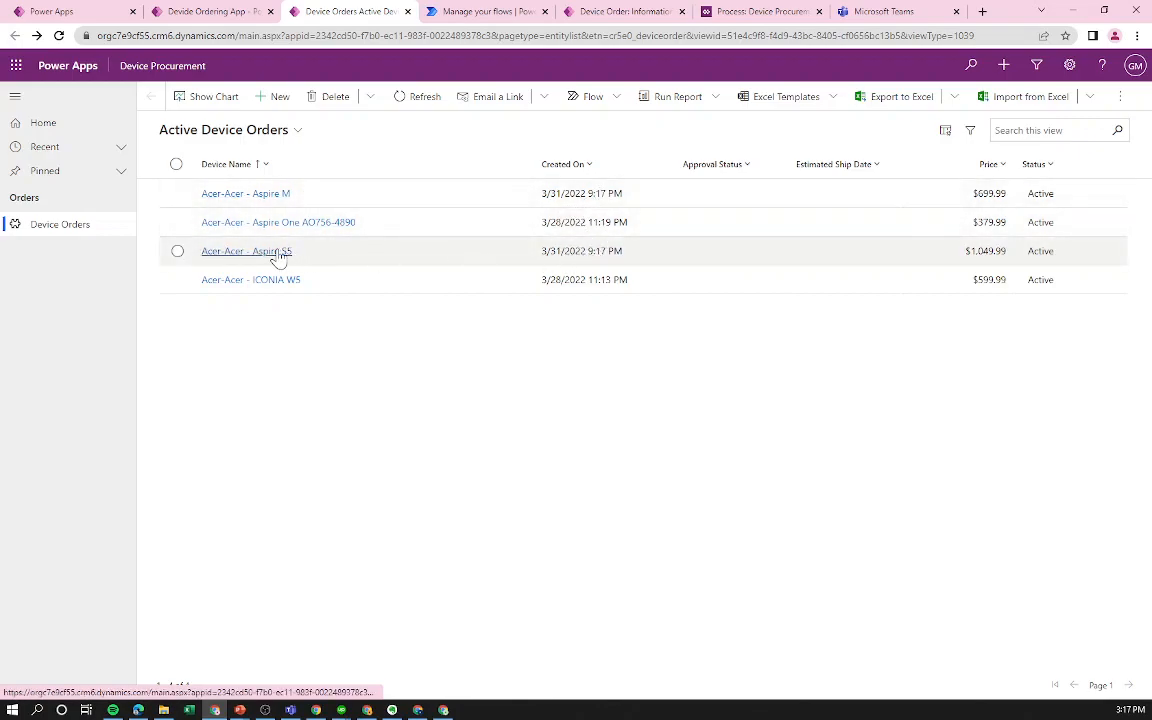
In the Acer-Acer - Aspire M order, set Approval Status to Approve and advance the process to Place Order.
click(254, 206)
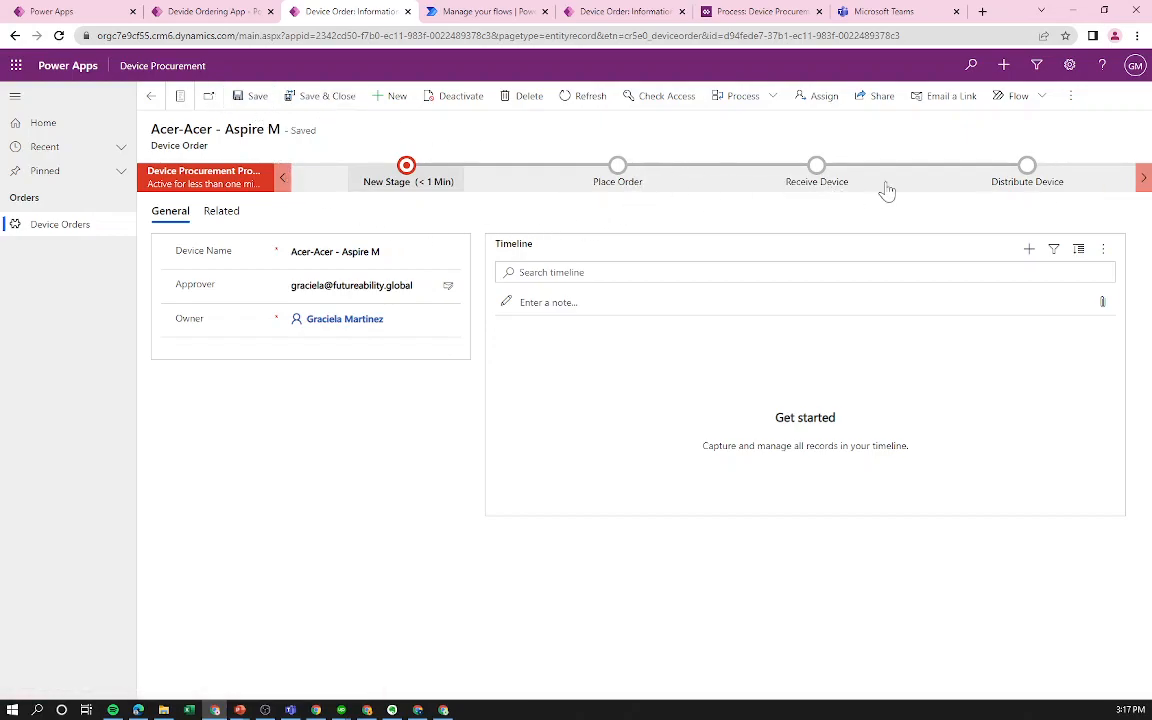
click(620, 177)
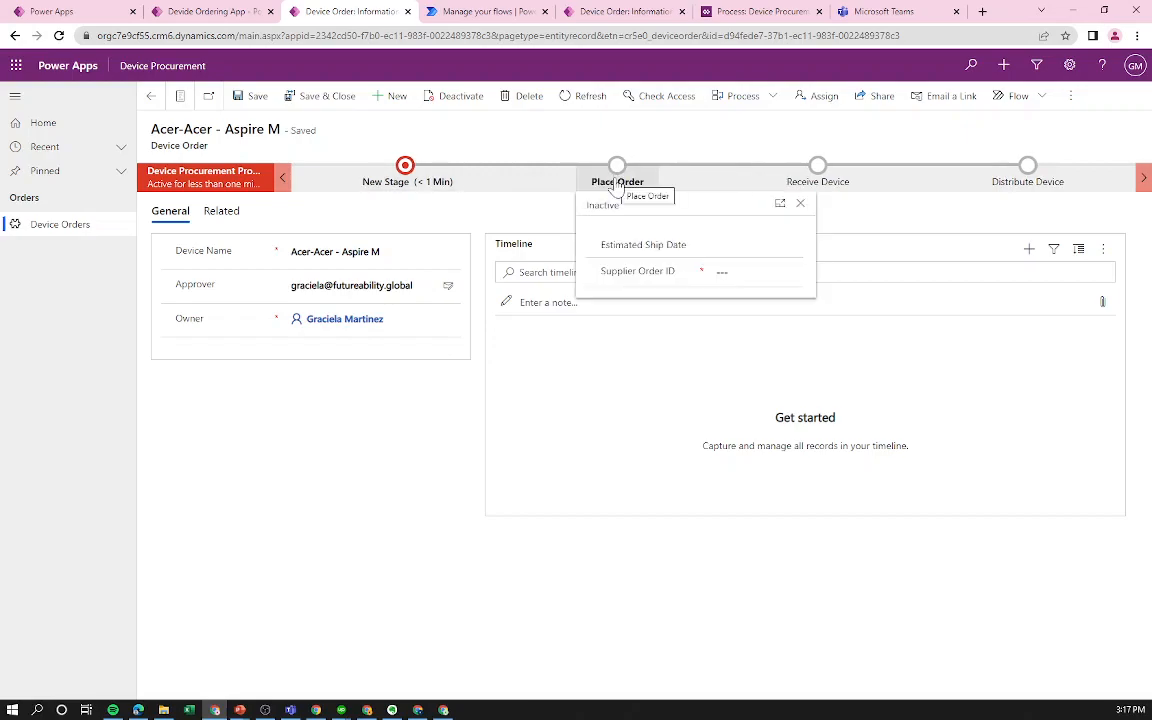
click(407, 184)
click(505, 281)
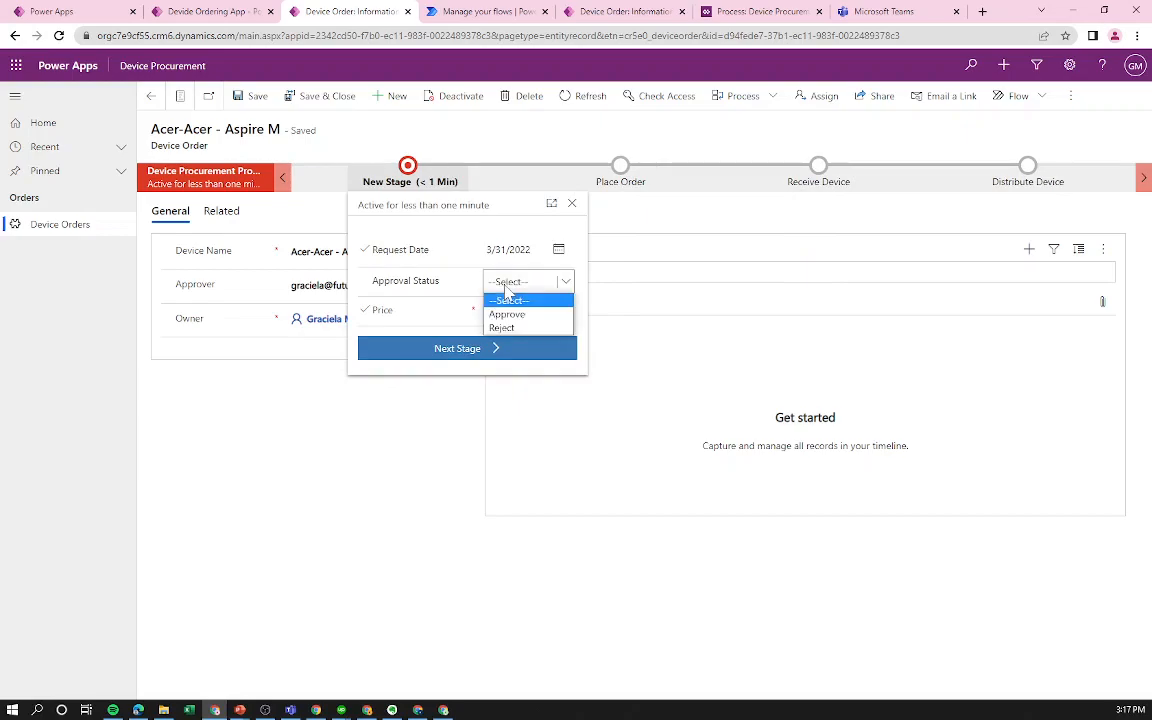
click(507, 315)
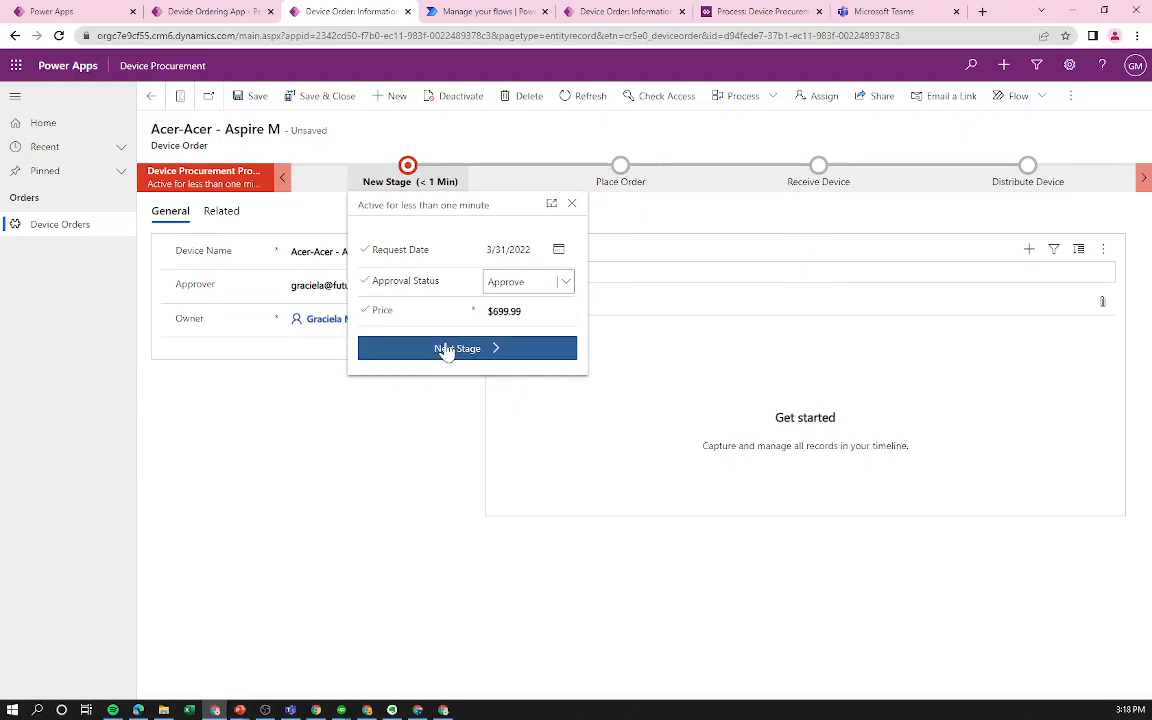
click(455, 349)
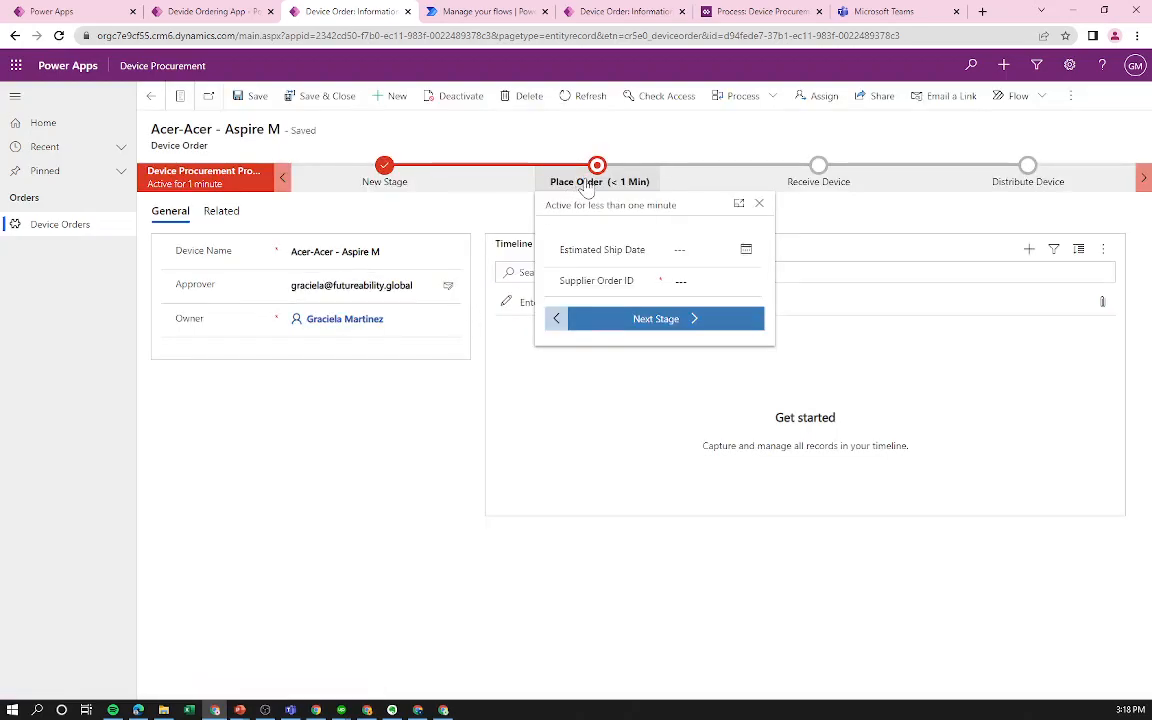
Set the Estimated Ship Date to 4/14/2022, fill in the Supplier Order ID, and advance the order to Receive Device.
click(746, 251)
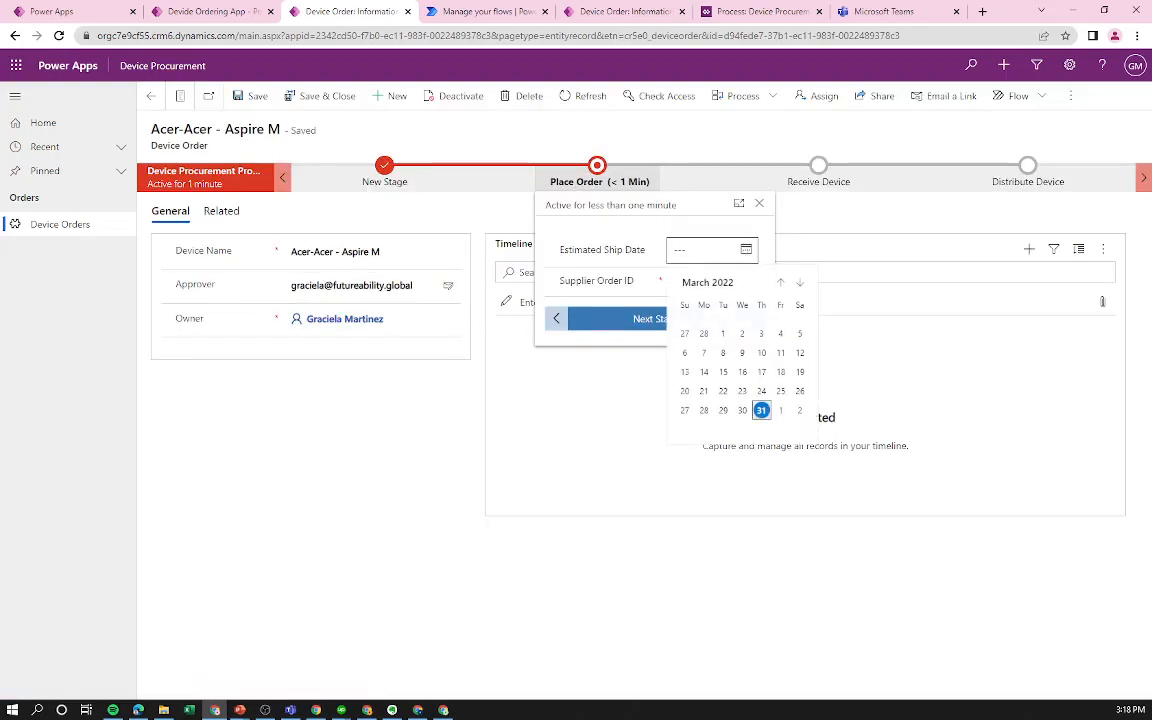
click(799, 283)
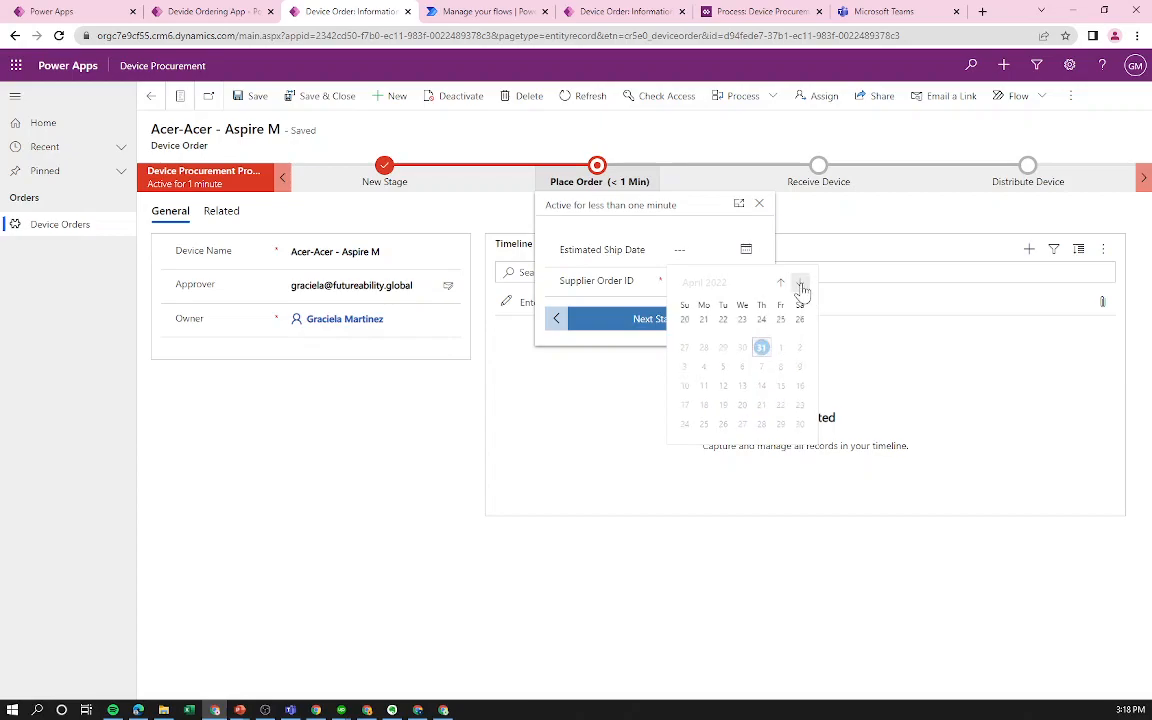
click(761, 372)
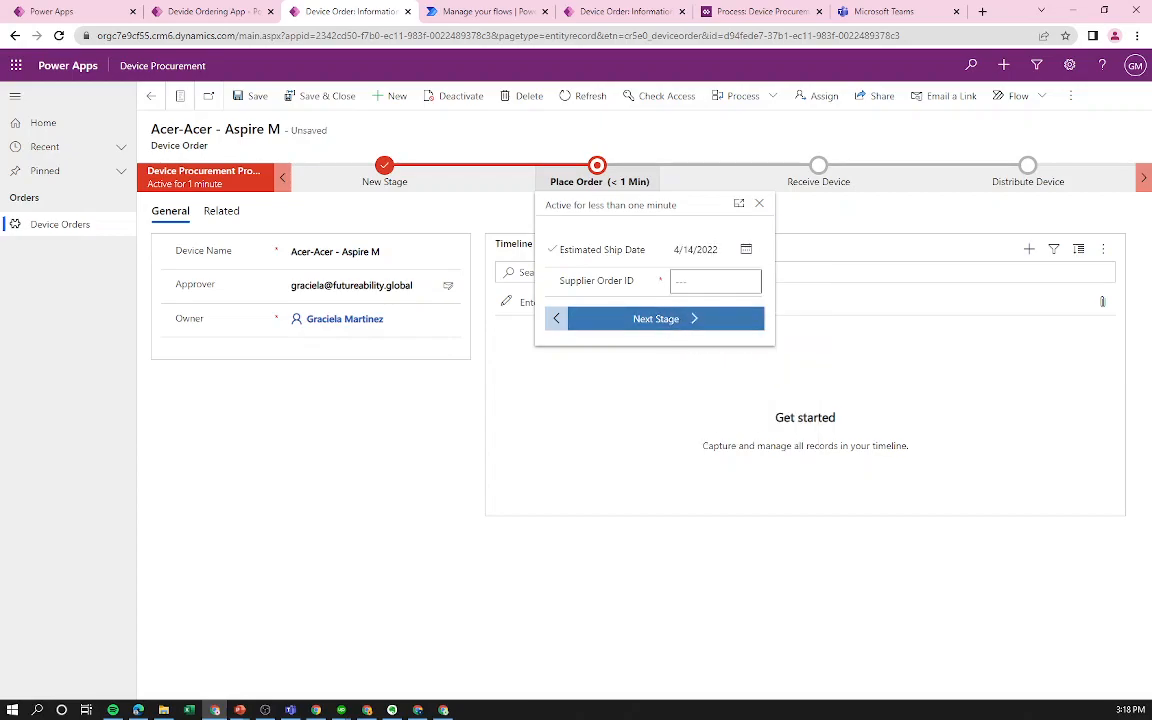
text(1234567)
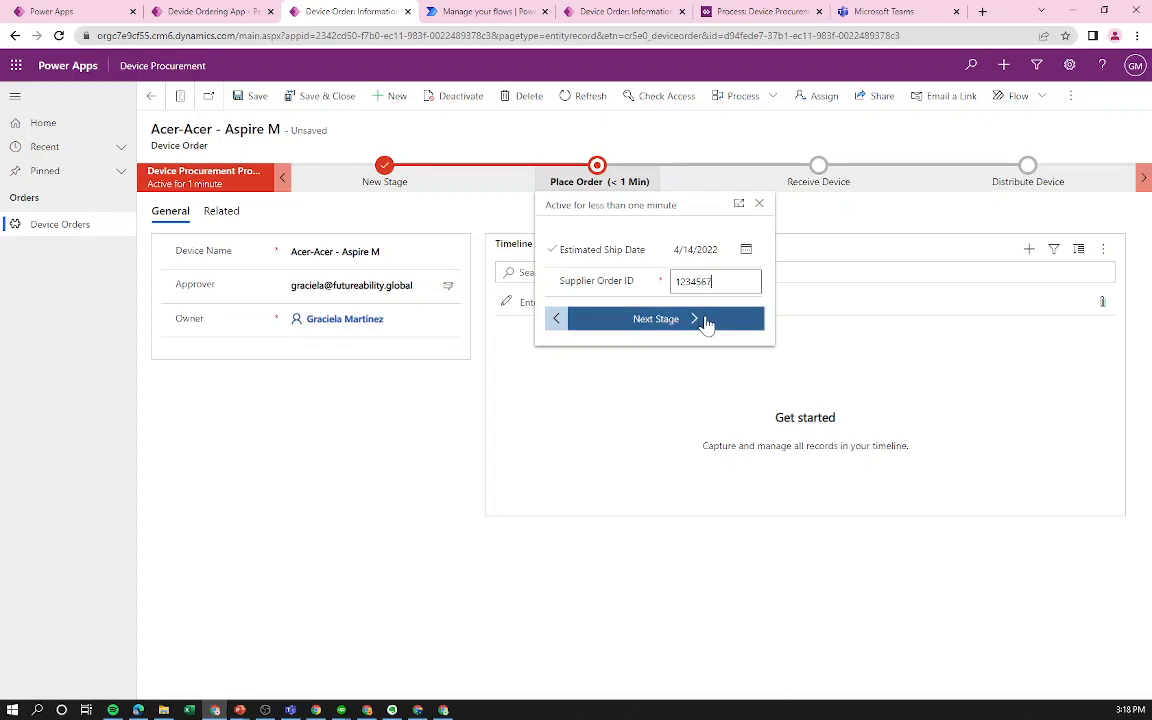
click(692, 324)
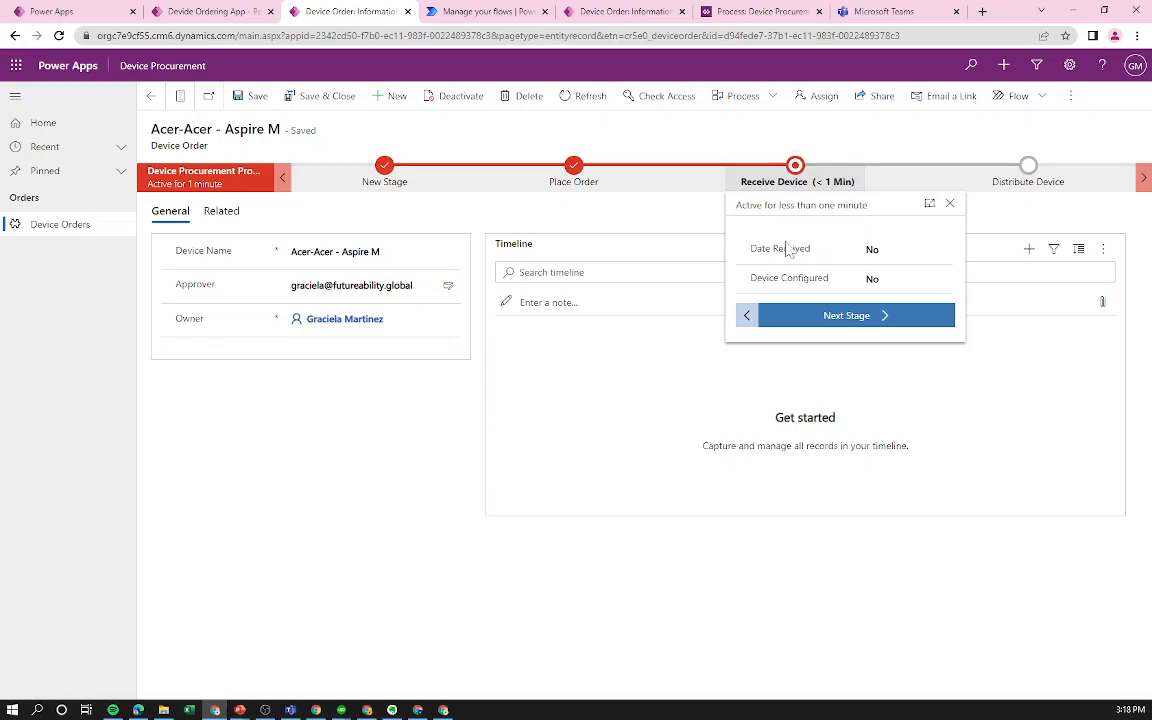
Set Date Received and Device Configured to Yes, and advance the Aspire M order to Distribute Device.
click(876, 249)
click(868, 283)
click(868, 282)
click(895, 313)
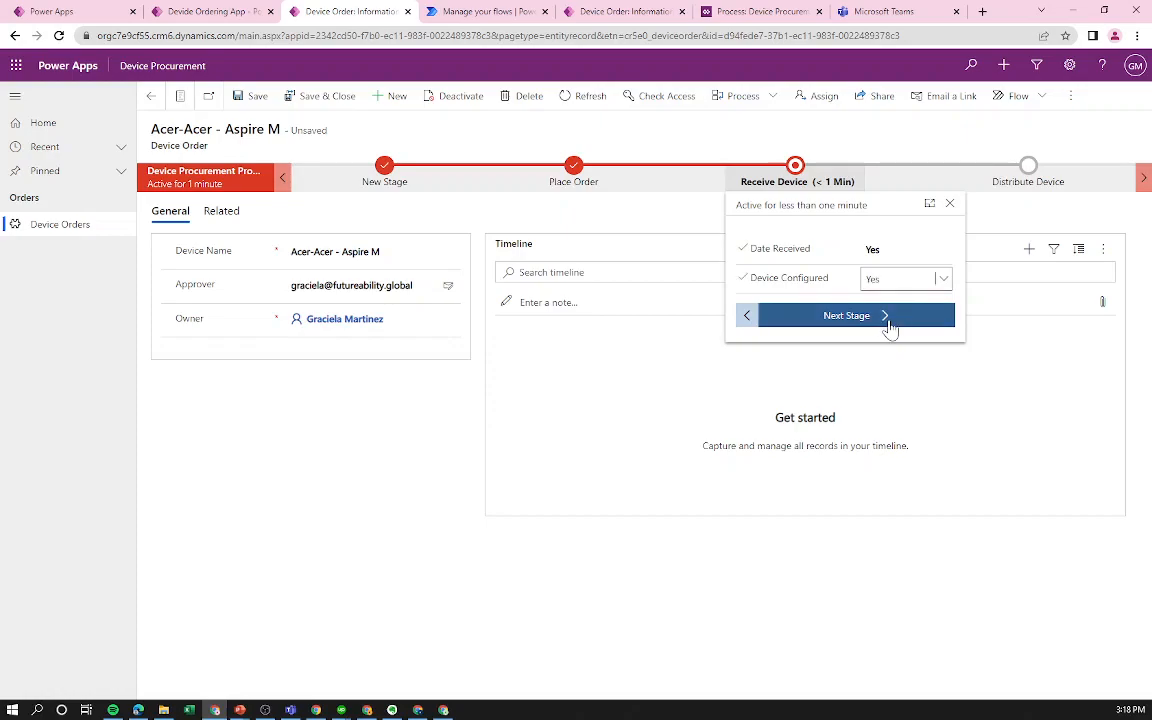
click(875, 318)
Set Device Delivered and Send Survey to Yes in the Aspire M order's Distribute Device stage.
click(990, 249)
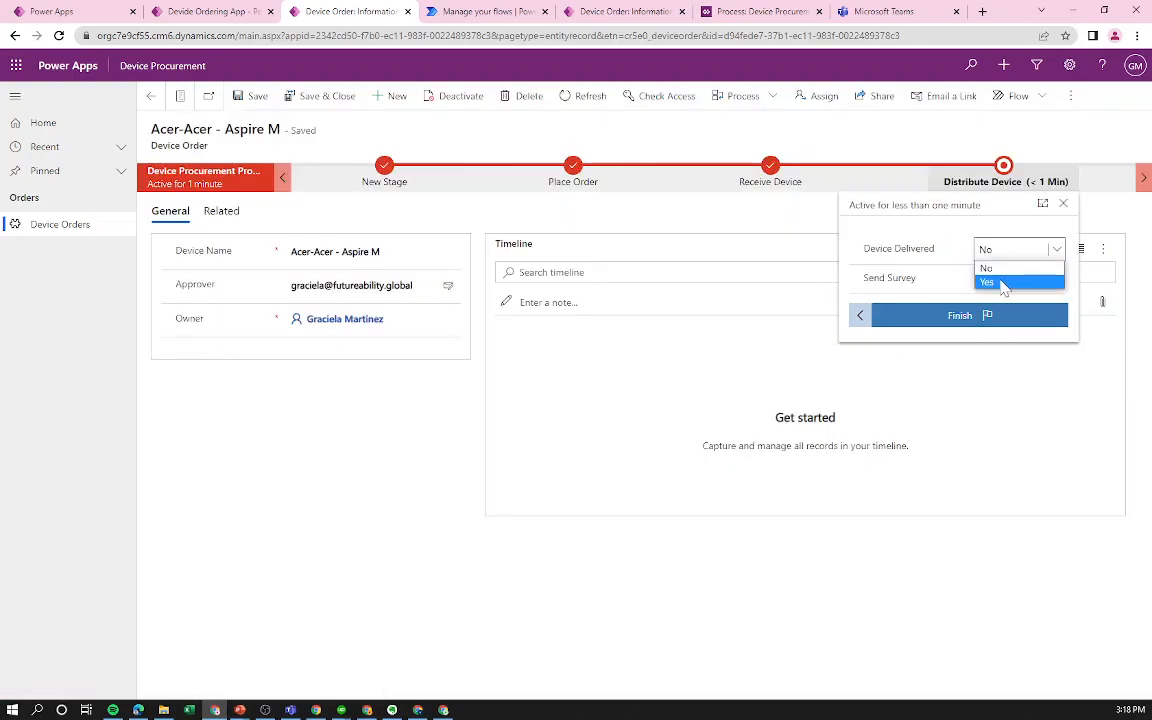
click(990, 282)
click(988, 280)
click(982, 314)
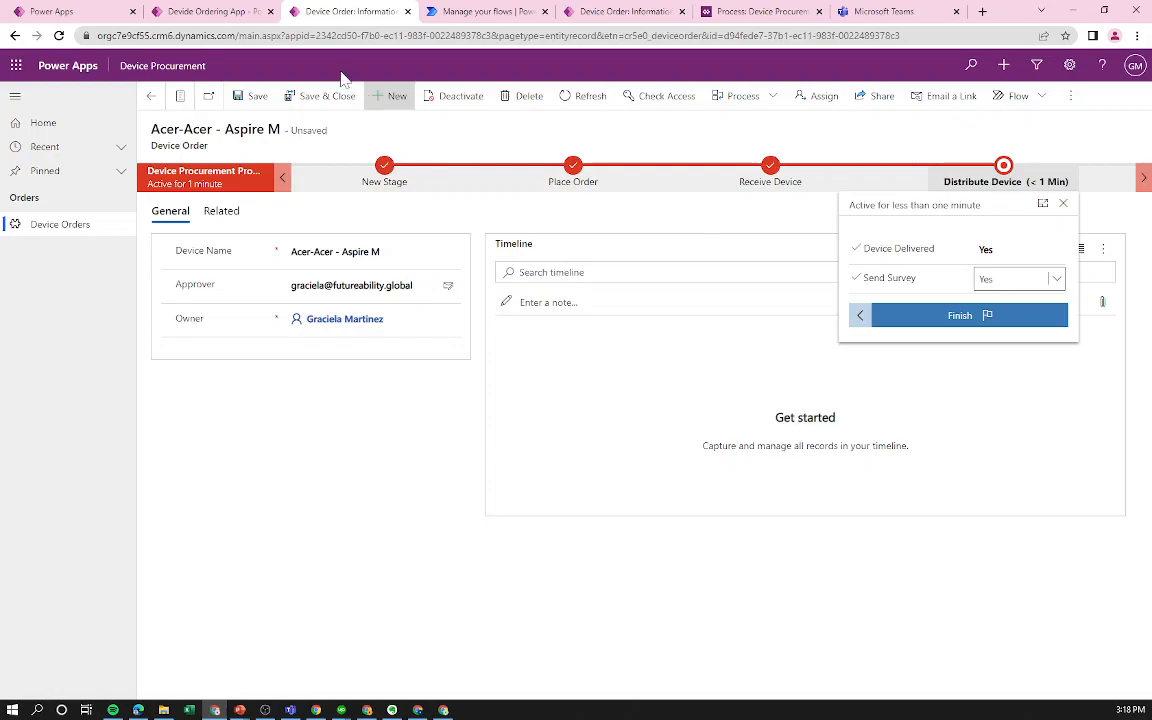
Return to the Active Device Orders view and open the Acer-Acer - Aspire S5 order.
click(262, 11)
click(371, 11)
click(154, 99)
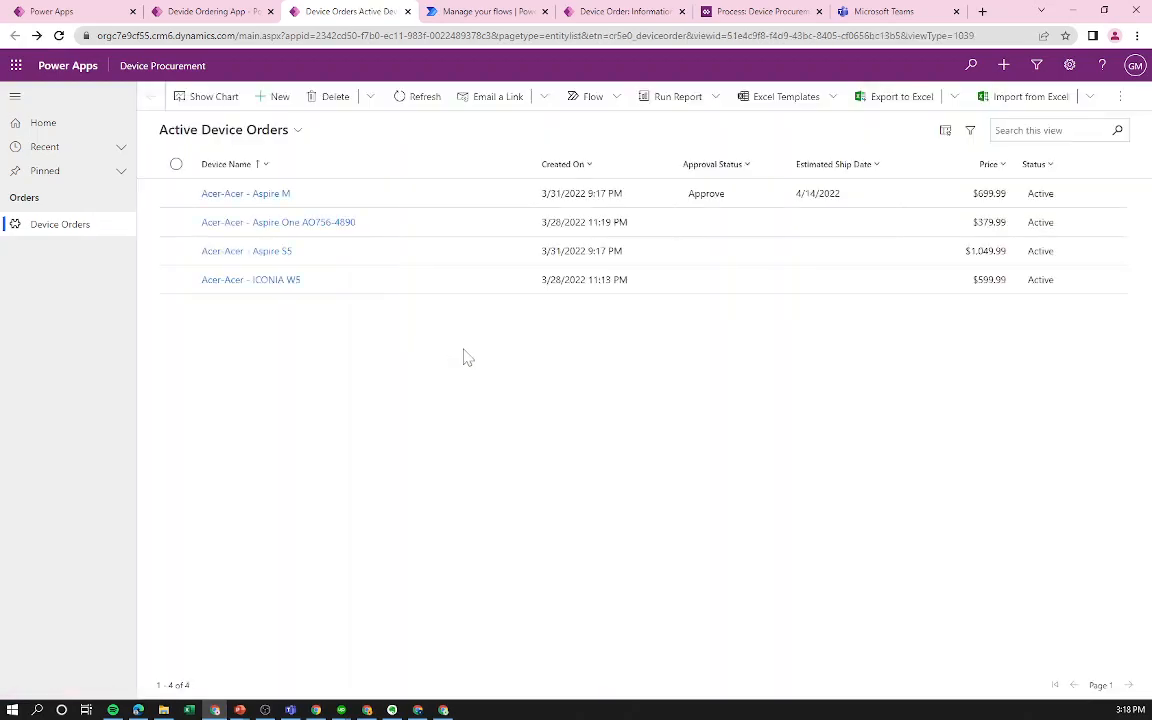
click(245, 254)
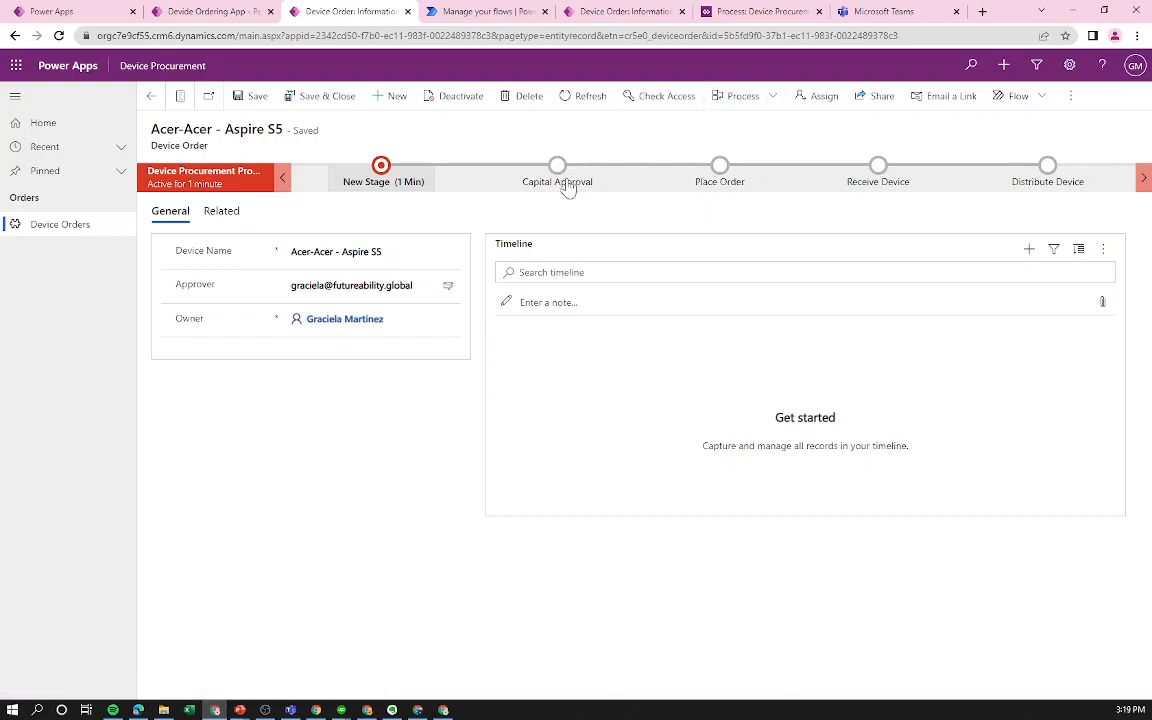
Set the Aspire S5 order's Approval Status to Approve and advance the process to Capital Approval.
click(385, 183)
click(480, 281)
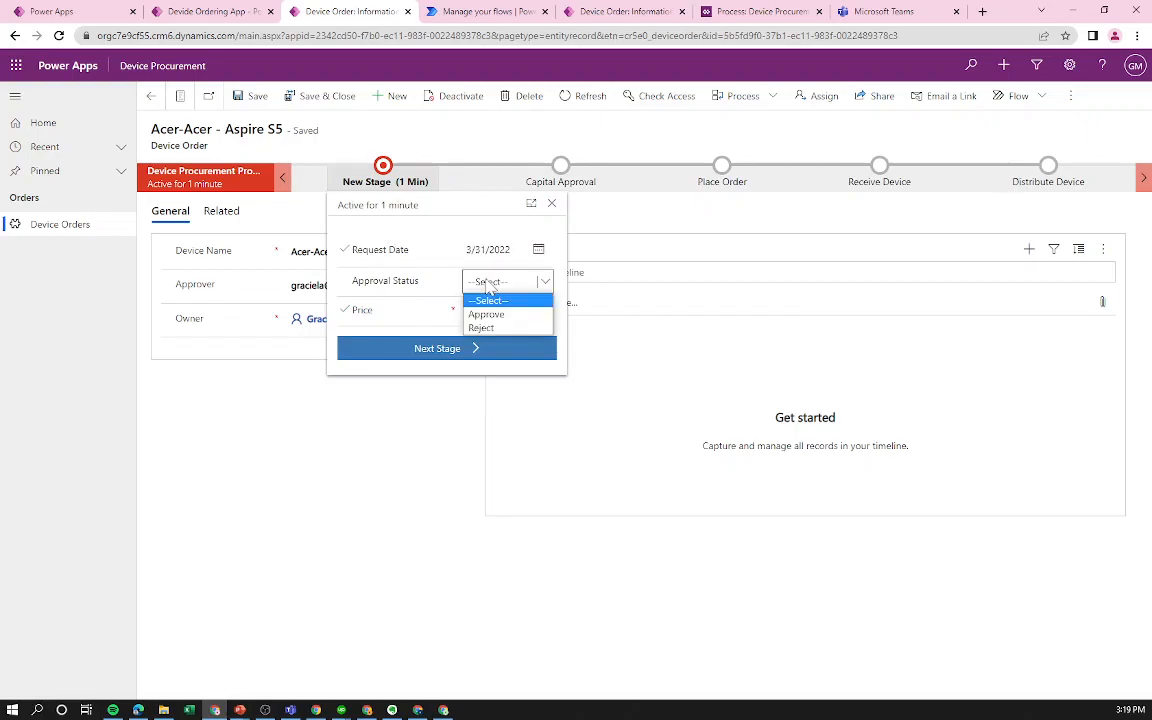
click(476, 314)
click(448, 349)
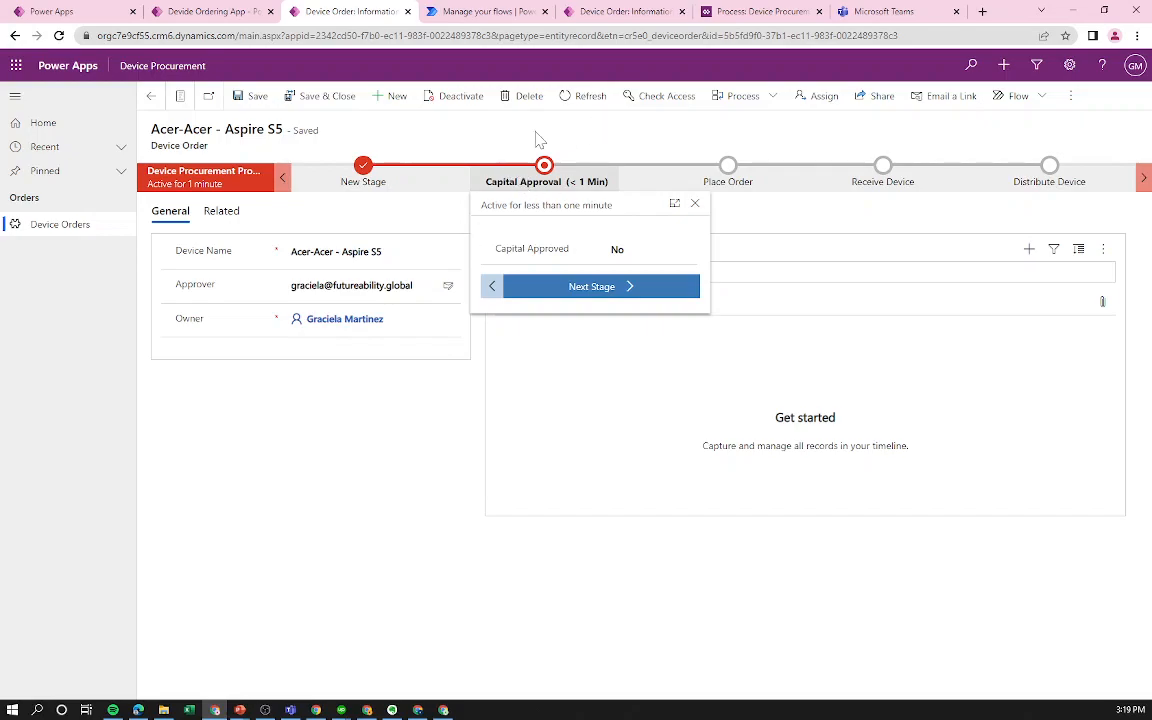
Set Capital Approved to Yes and advance the Aspire S5 order to Place Order.
click(622, 251)
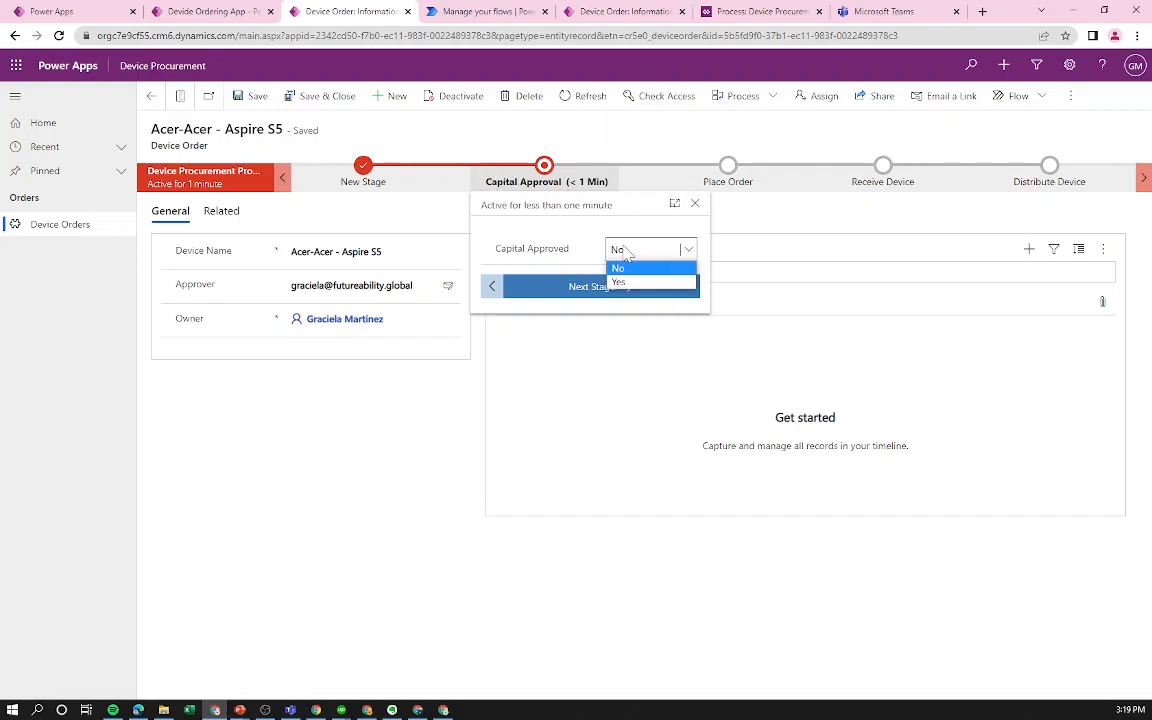
click(627, 284)
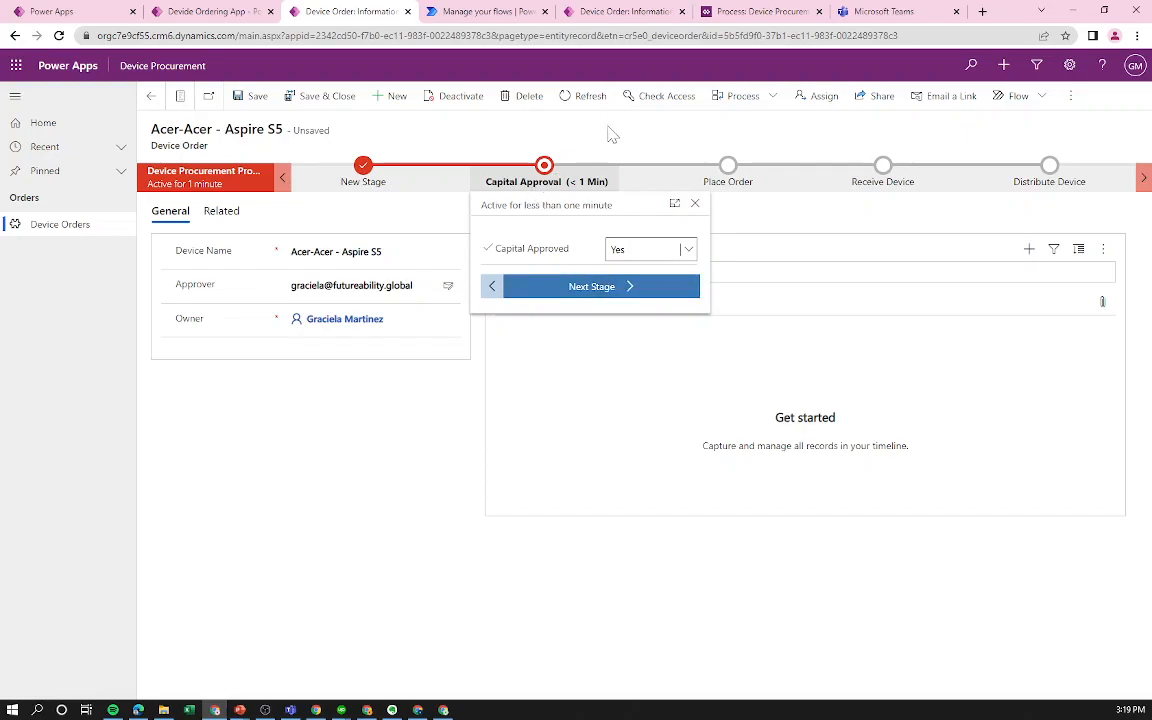
click(588, 293)
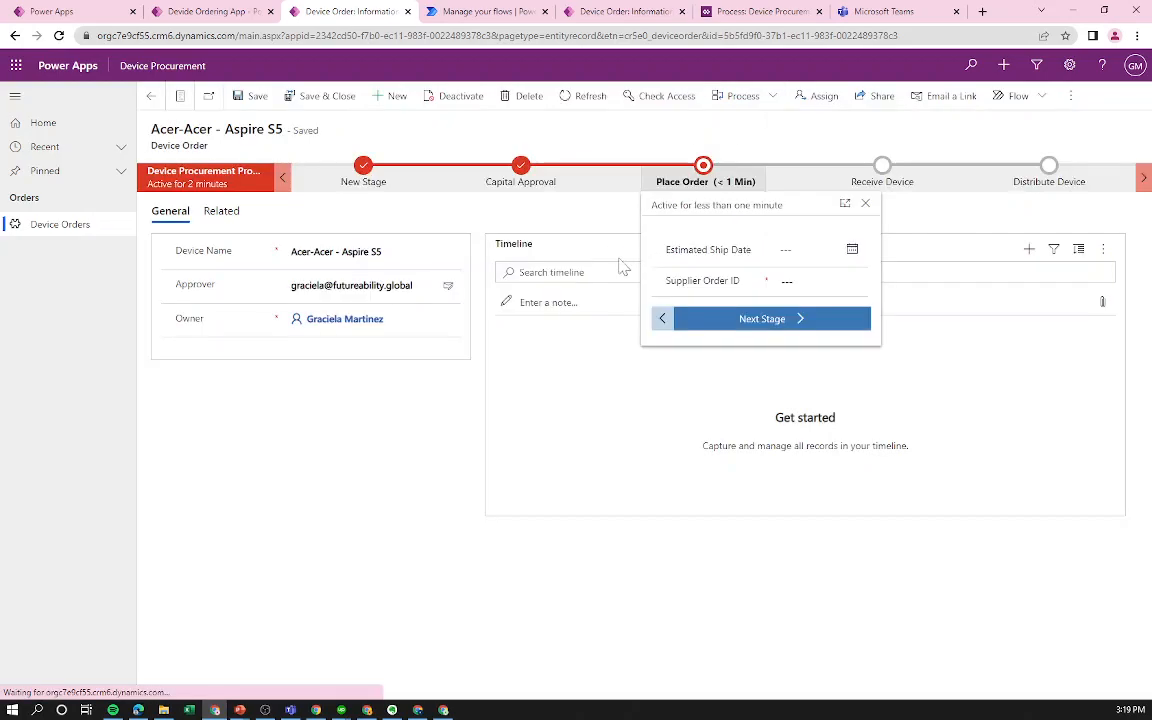